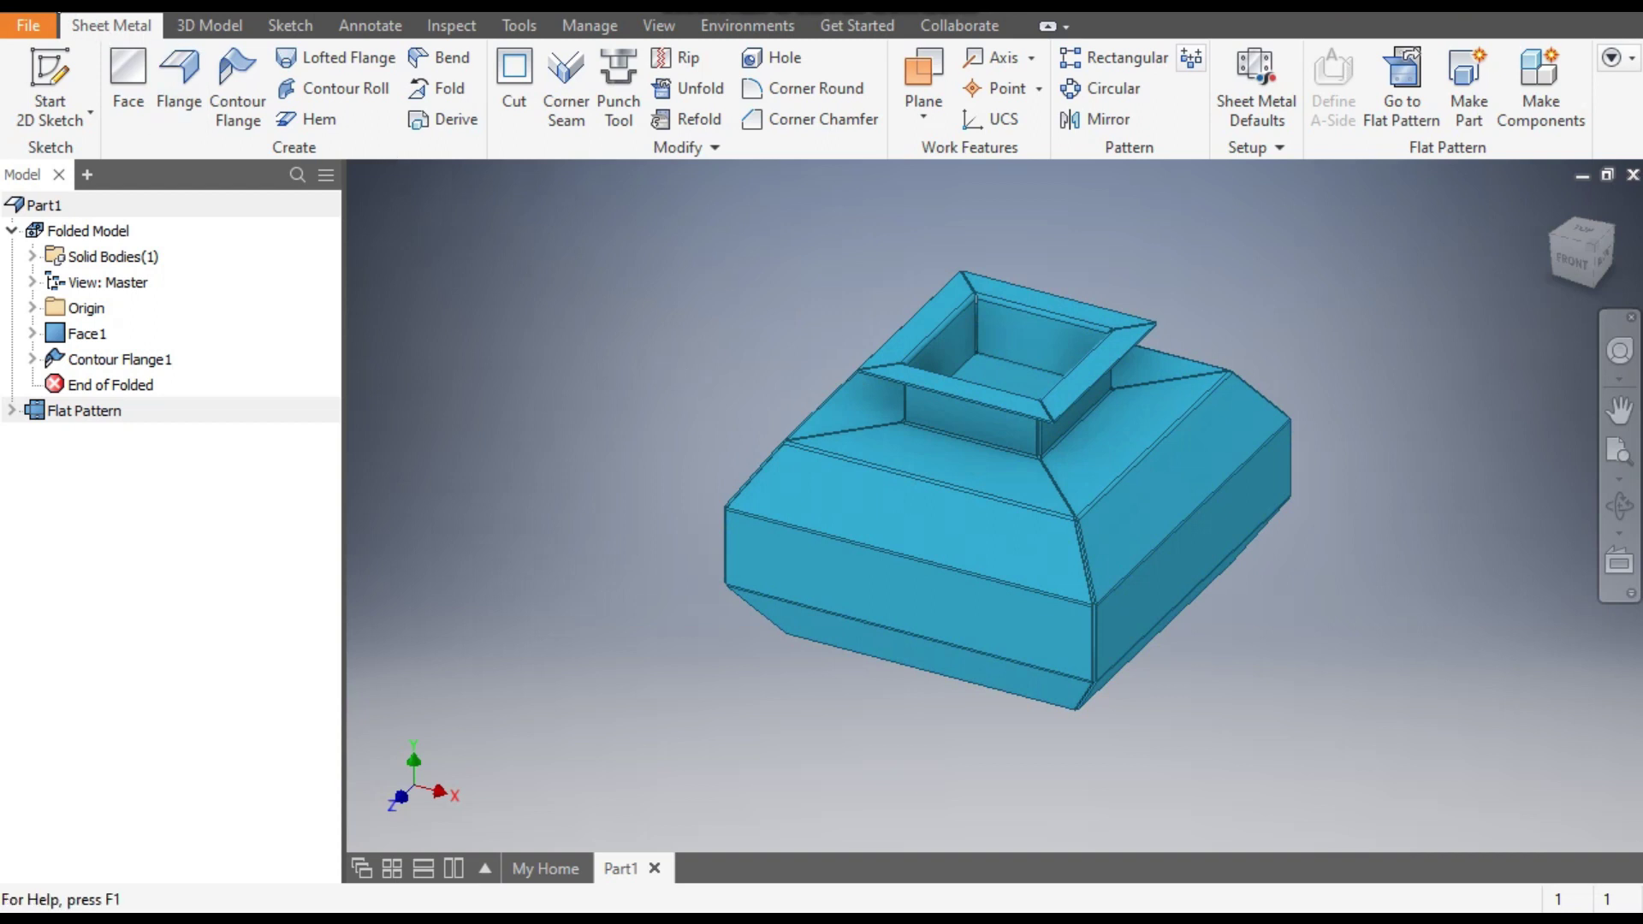
# - Create a new part from the metric Sheet Metal (mm).ipt template and start a sketch on the horizontal XZ plane with X running horizontally
pyautogui.hotkey('ctrl', 'n')
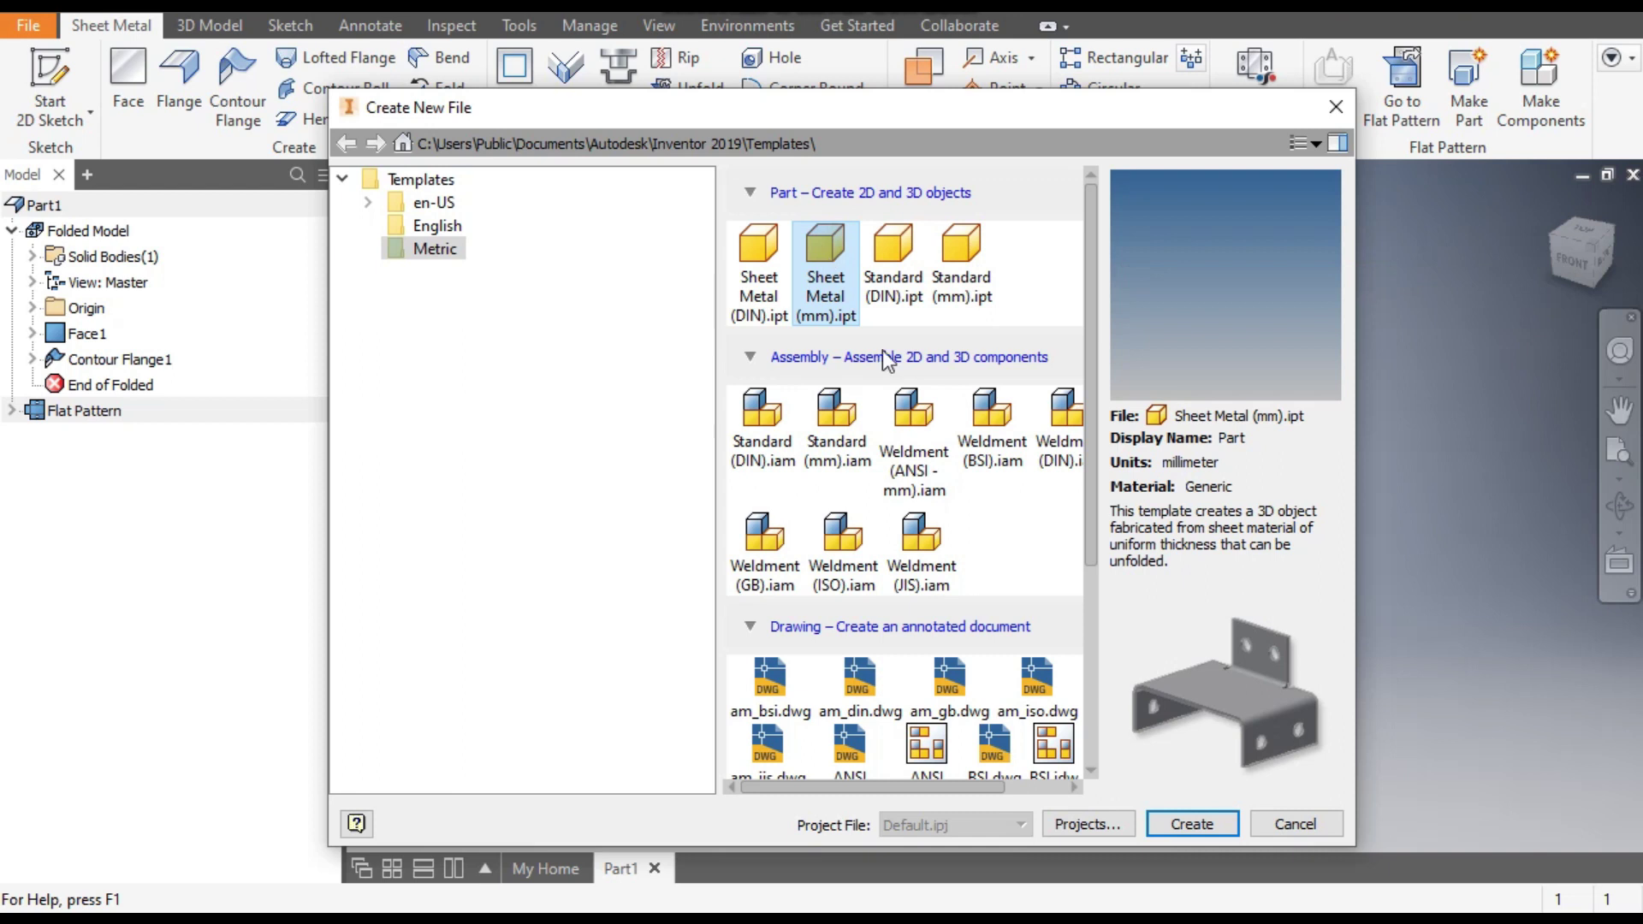
pyautogui.click(1219, 832)
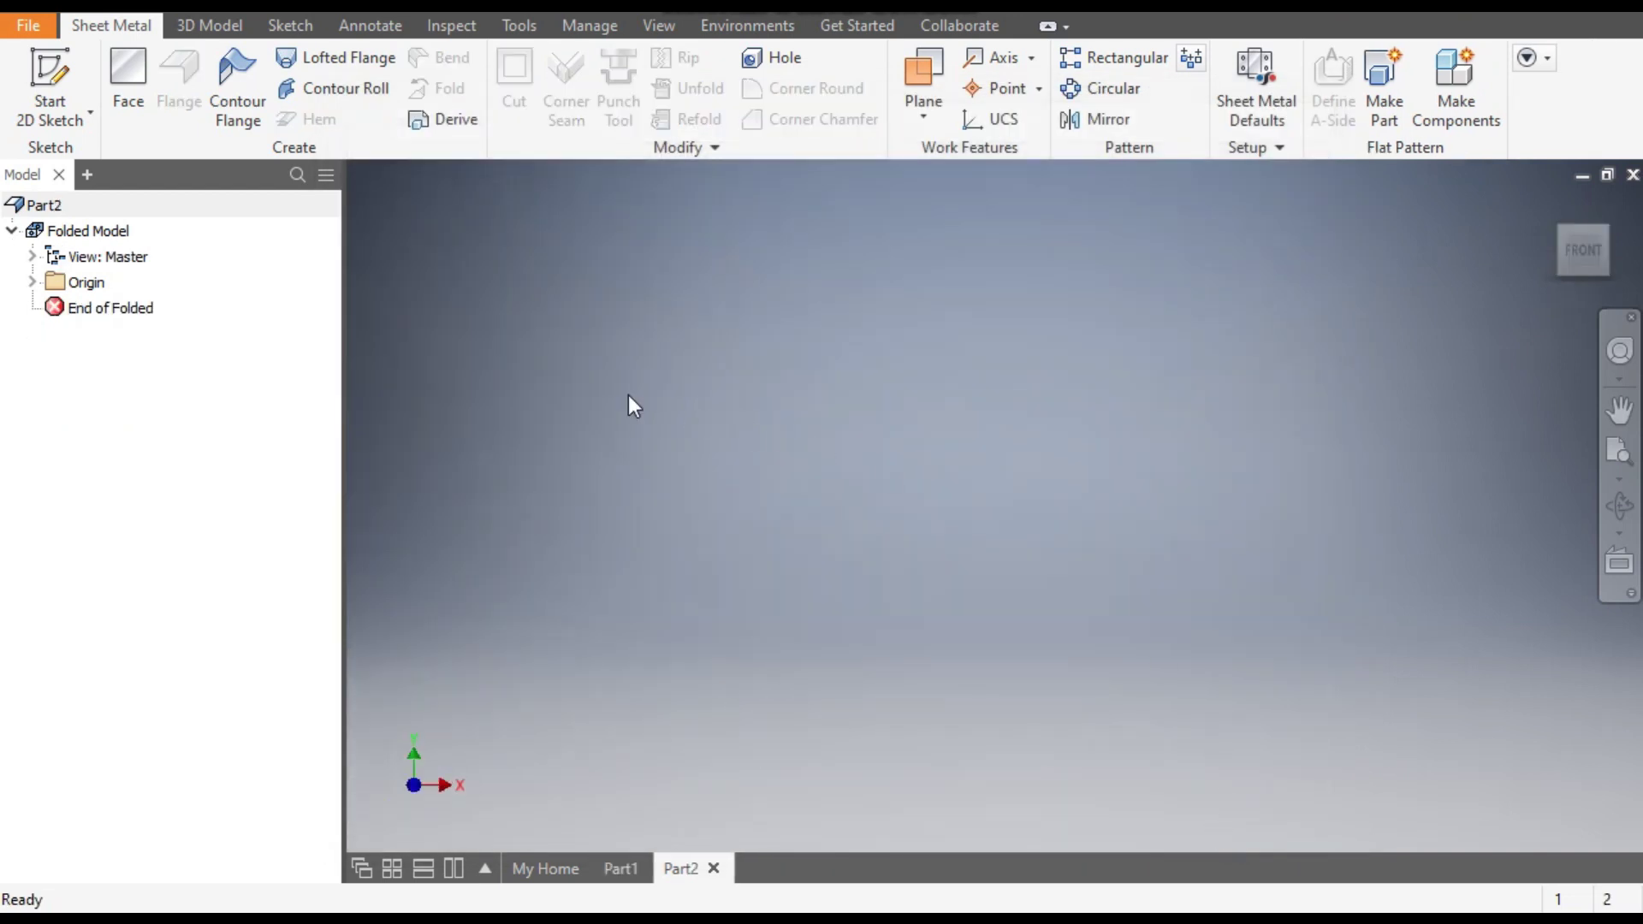
pyautogui.click(49, 81)
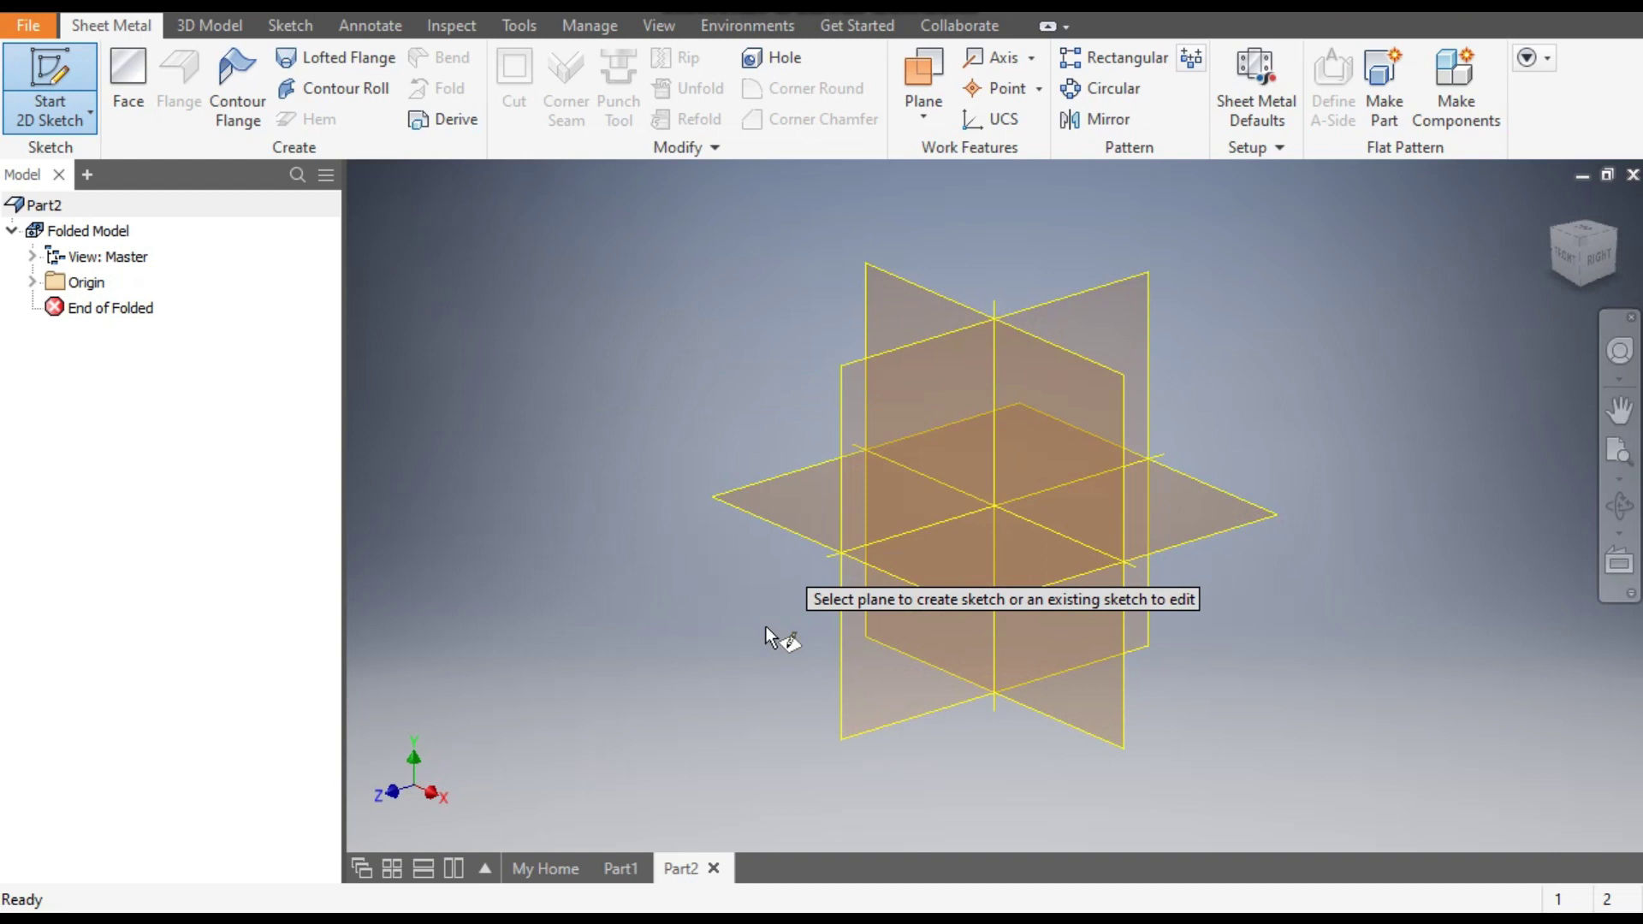
pyautogui.click(804, 524)
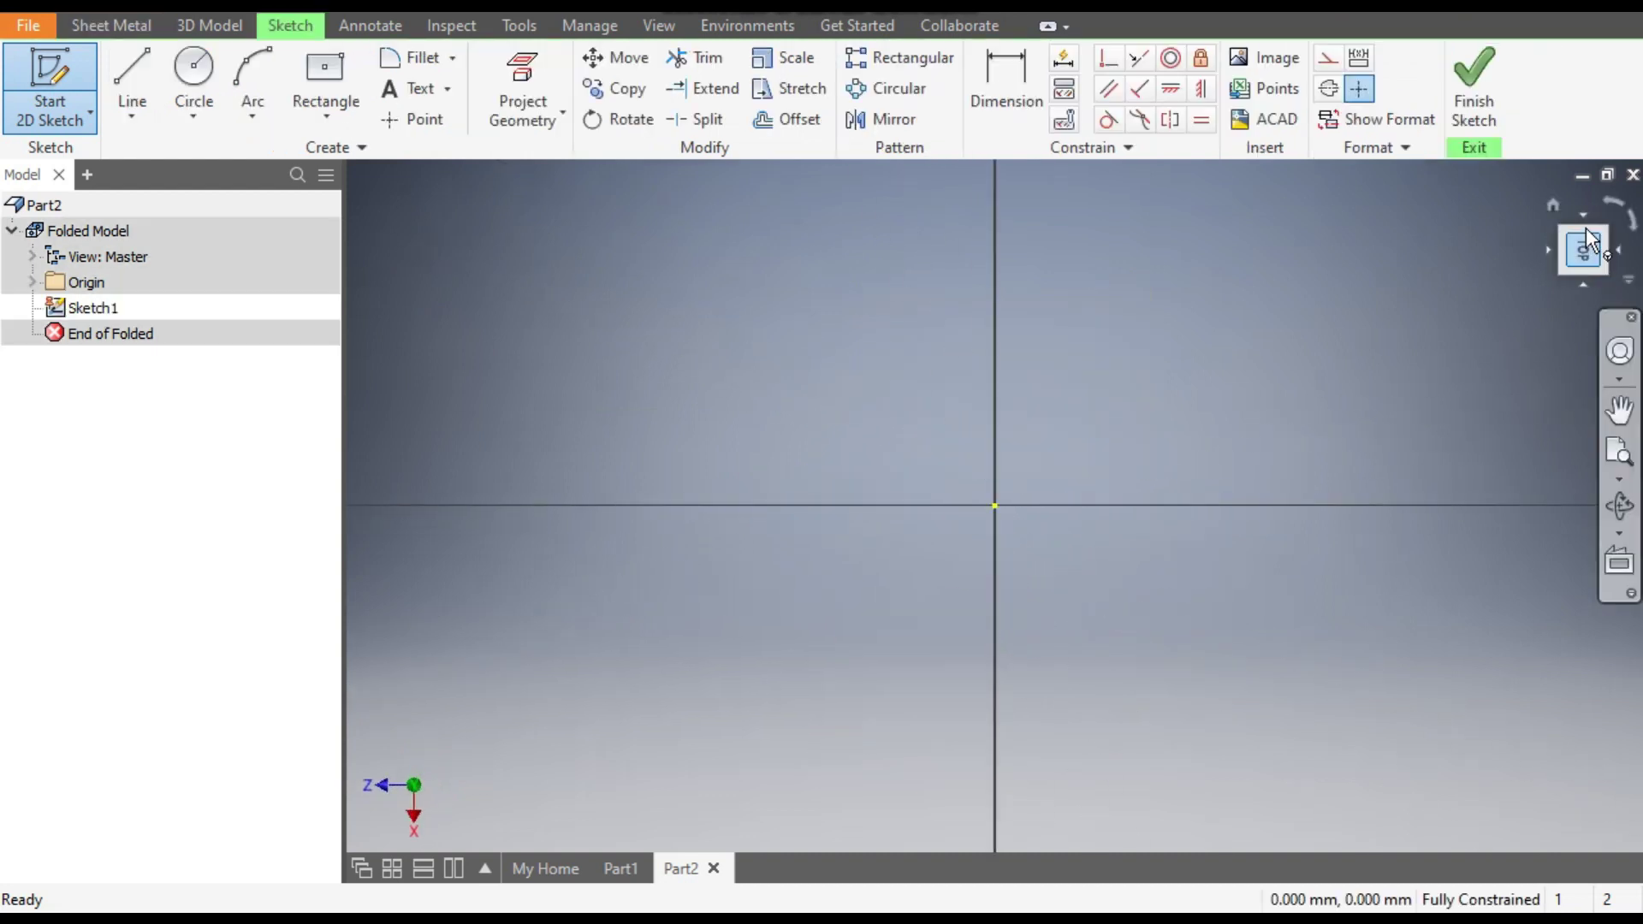
pyautogui.click(1614, 207)
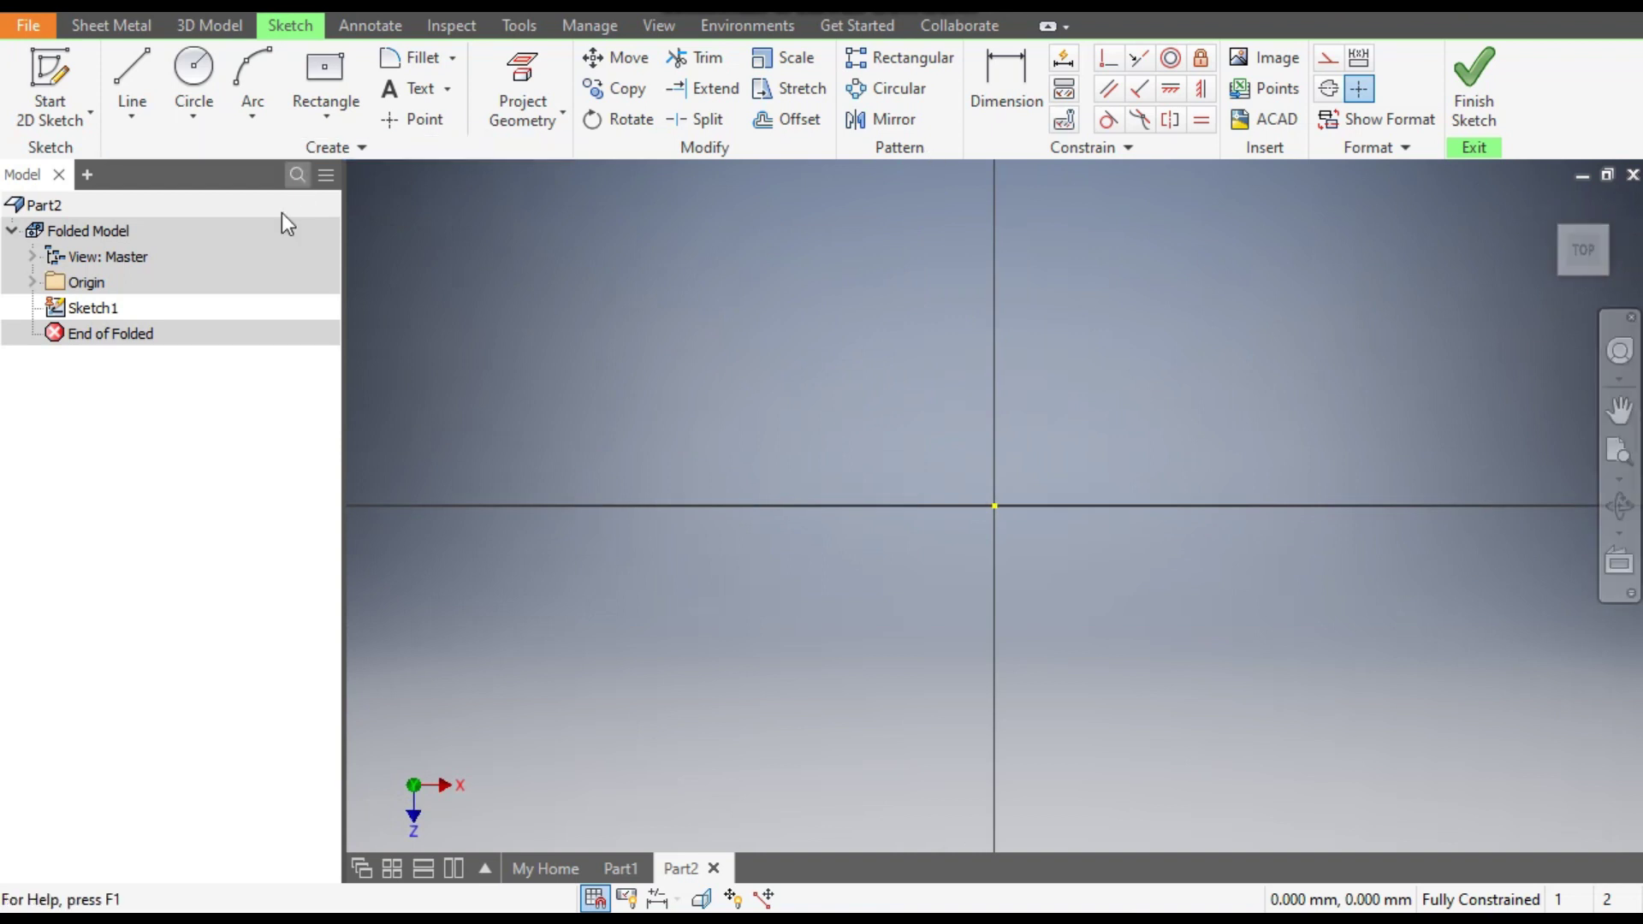
# - Sketch a two-point center rectangle of 150 by 150 mm centred on the origin, and finish the sketch
pyautogui.click(325, 119)
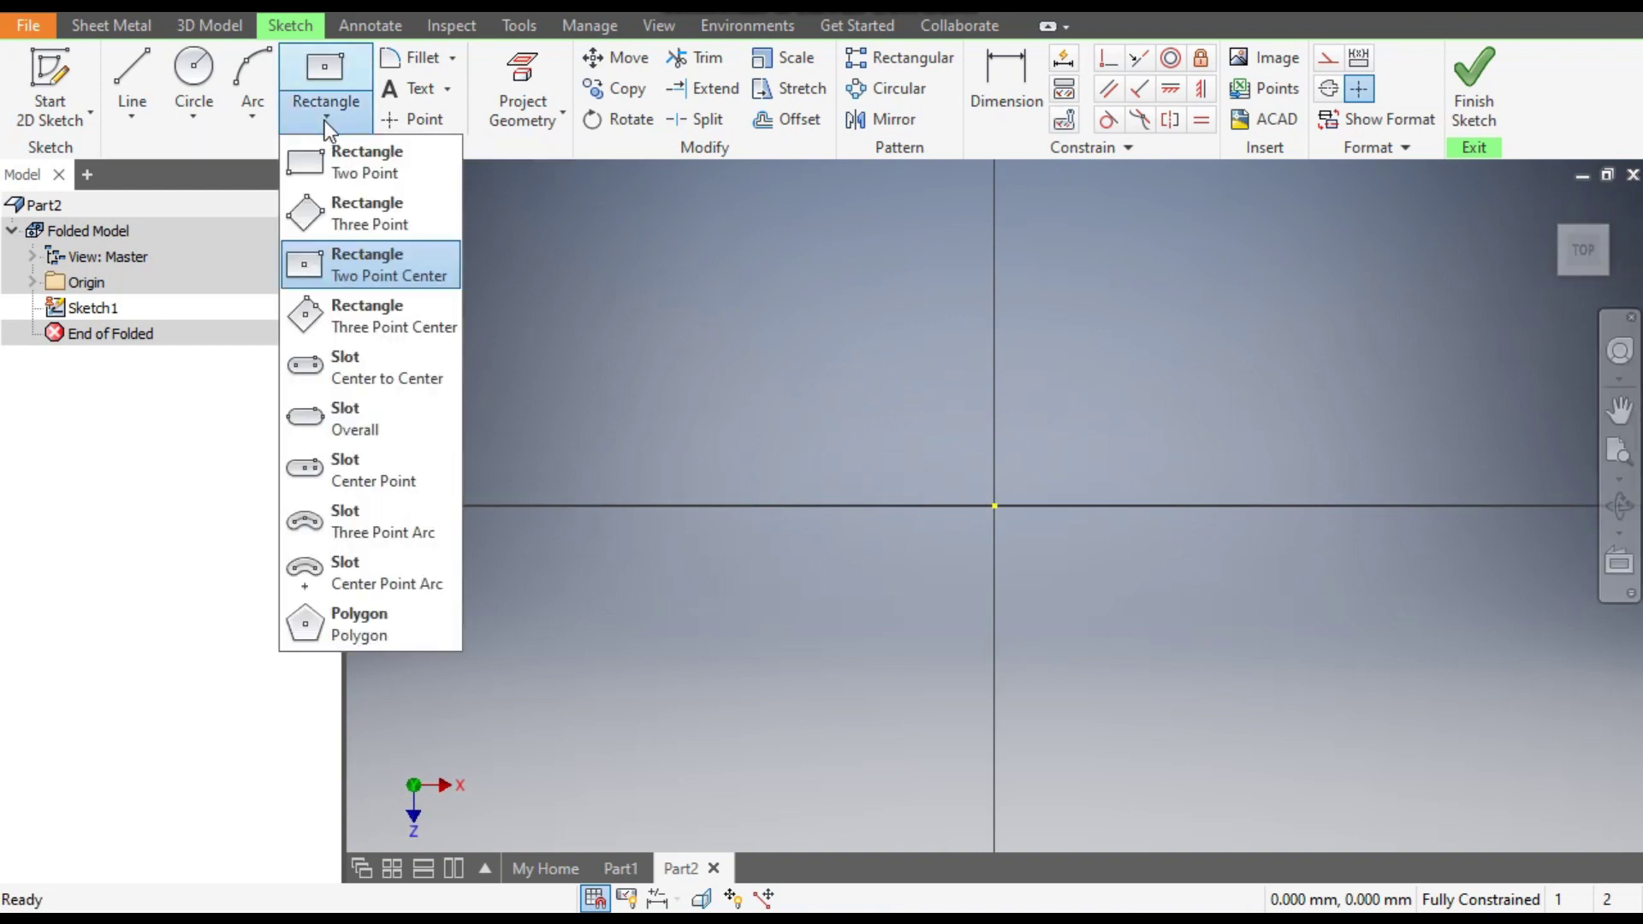
pyautogui.click(363, 266)
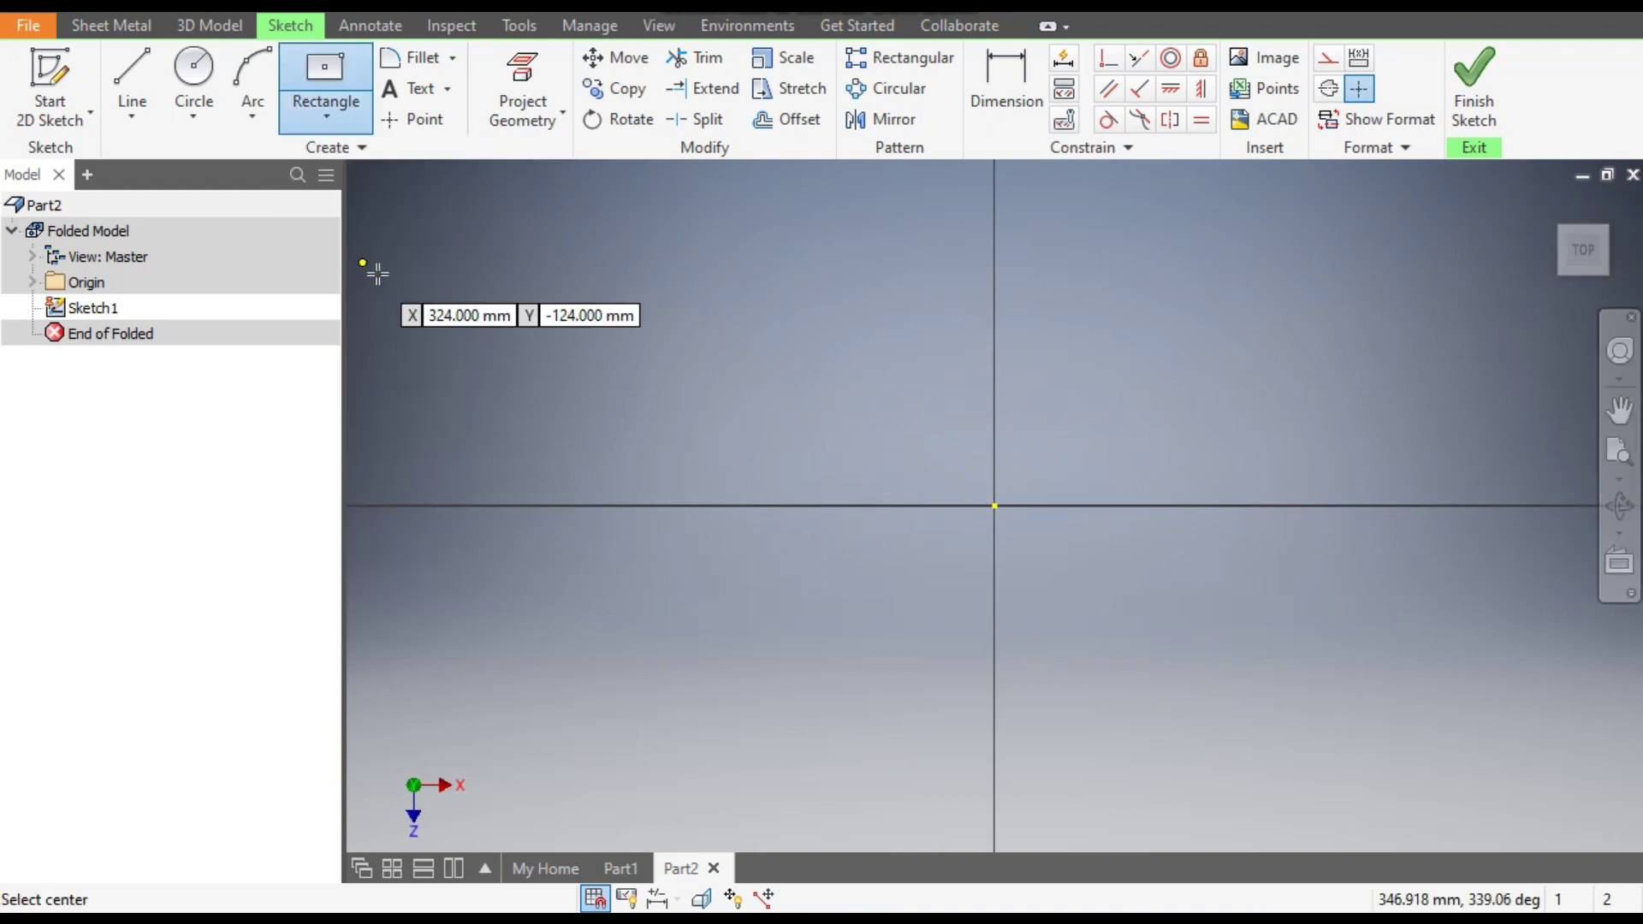
pyautogui.click(995, 506)
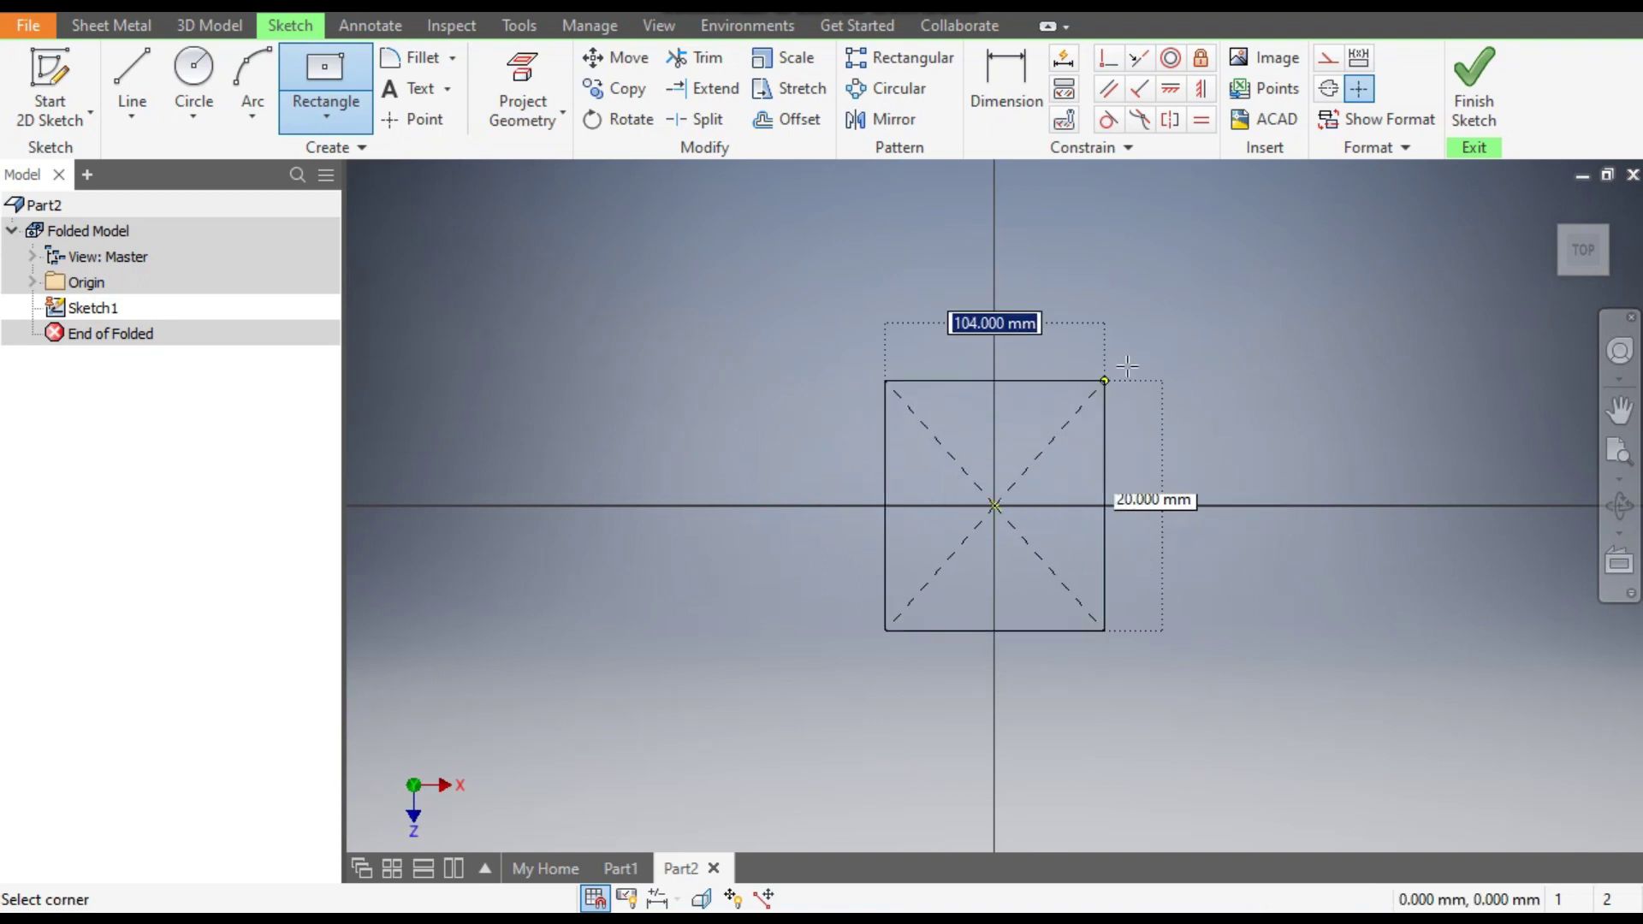
pyautogui.write('150')
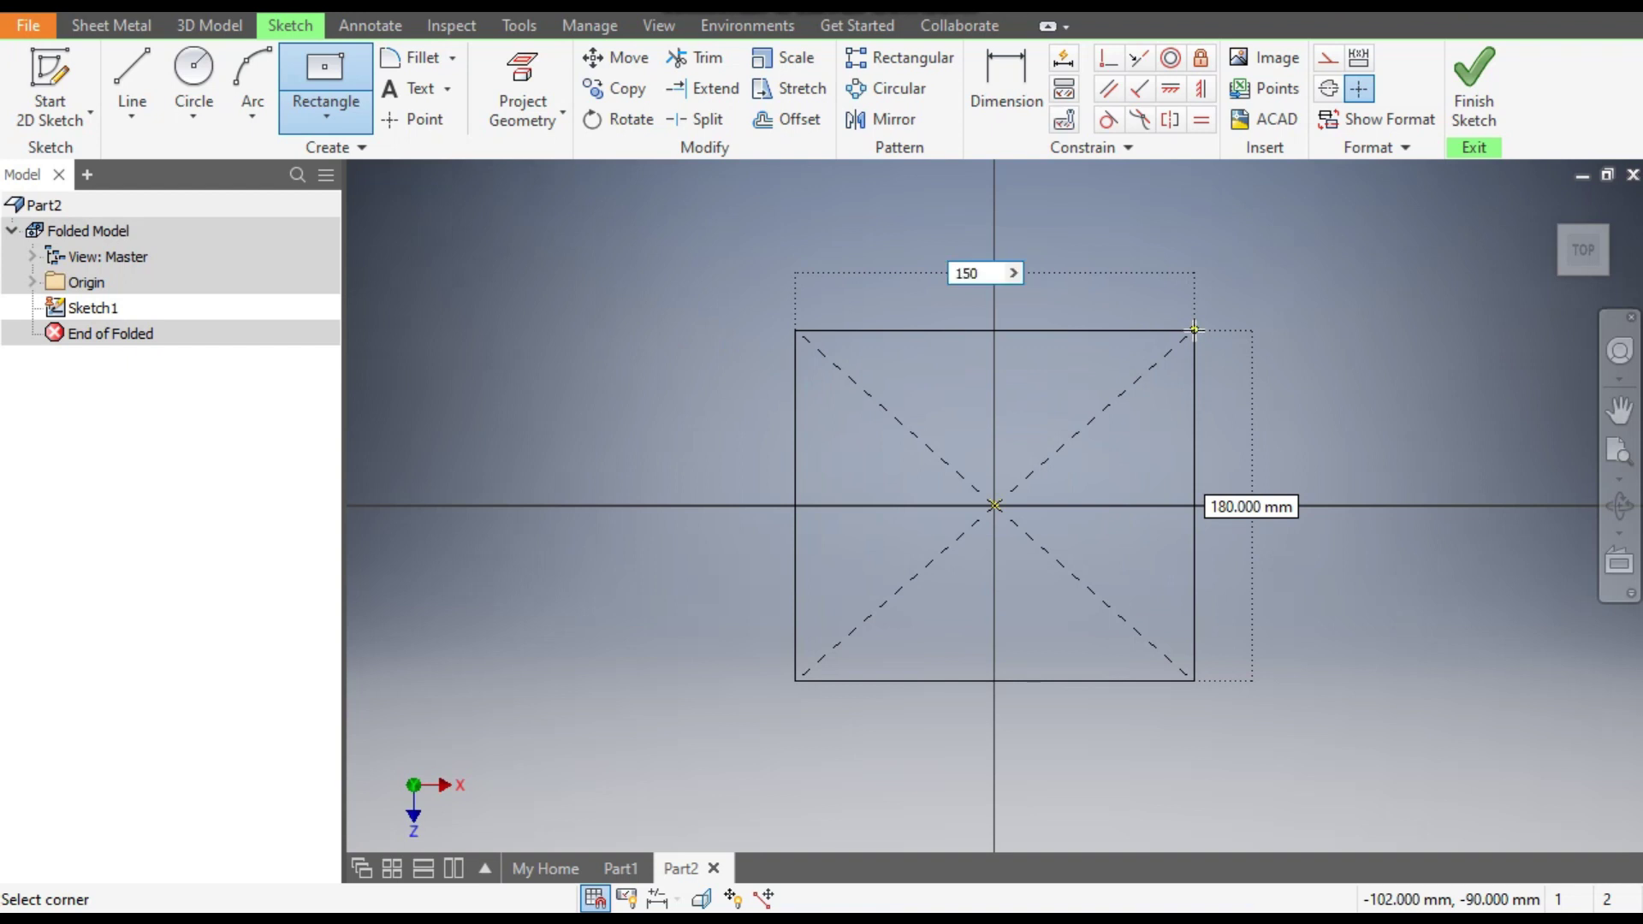
pyautogui.press('Tab')
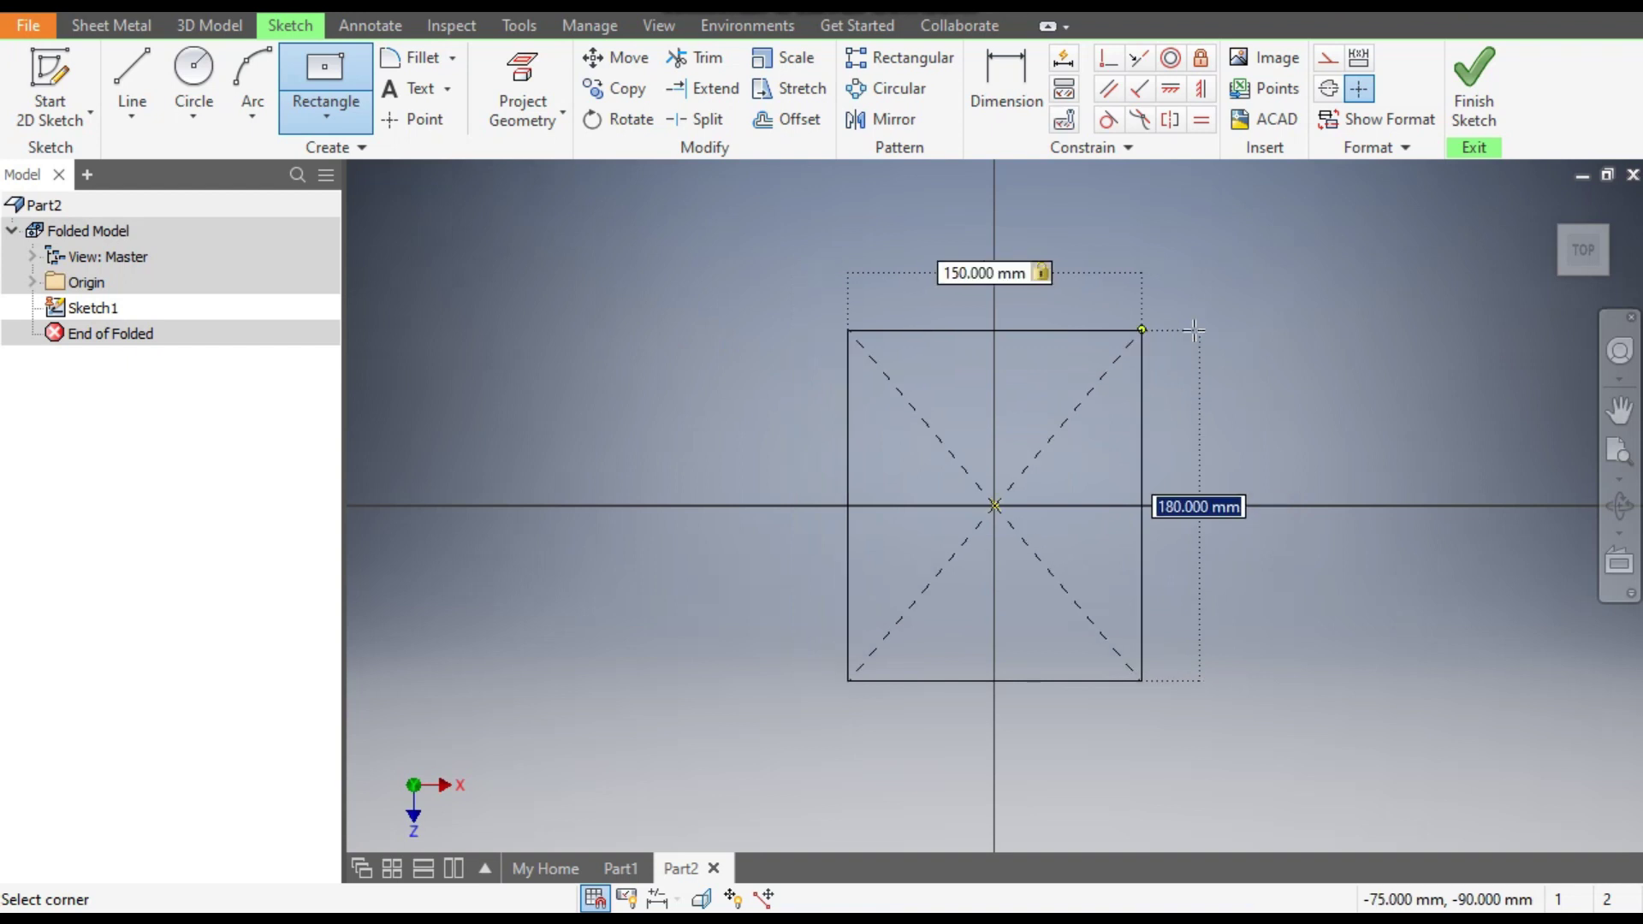
pyautogui.write('150')
pyautogui.press('Tab')
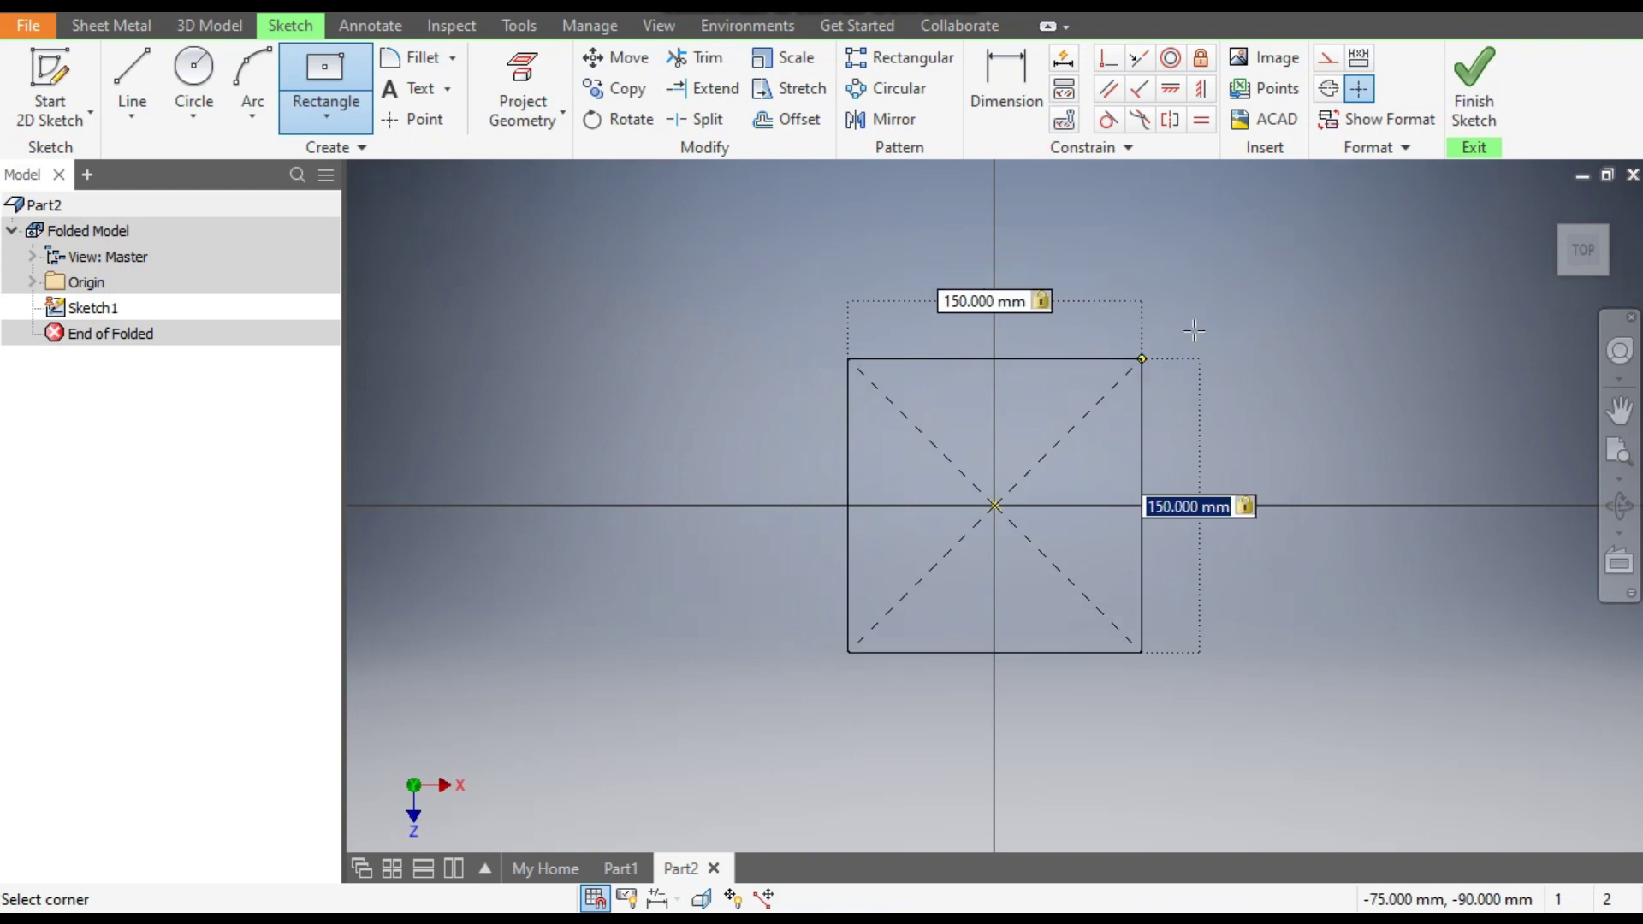
pyautogui.press('Return')
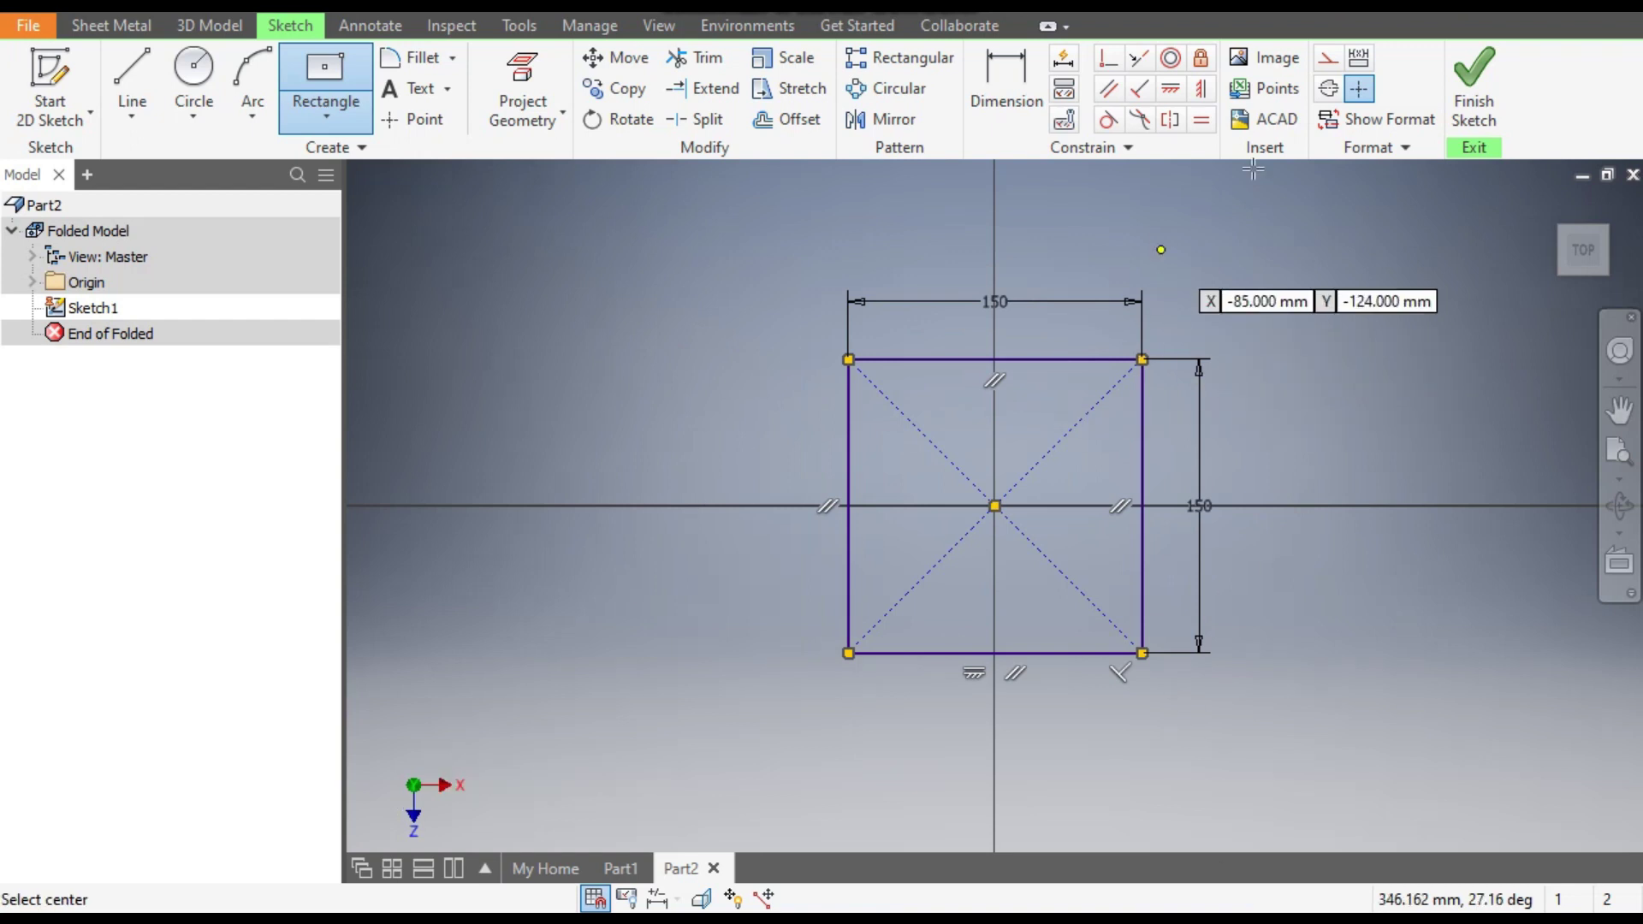
pyautogui.click(1474, 101)
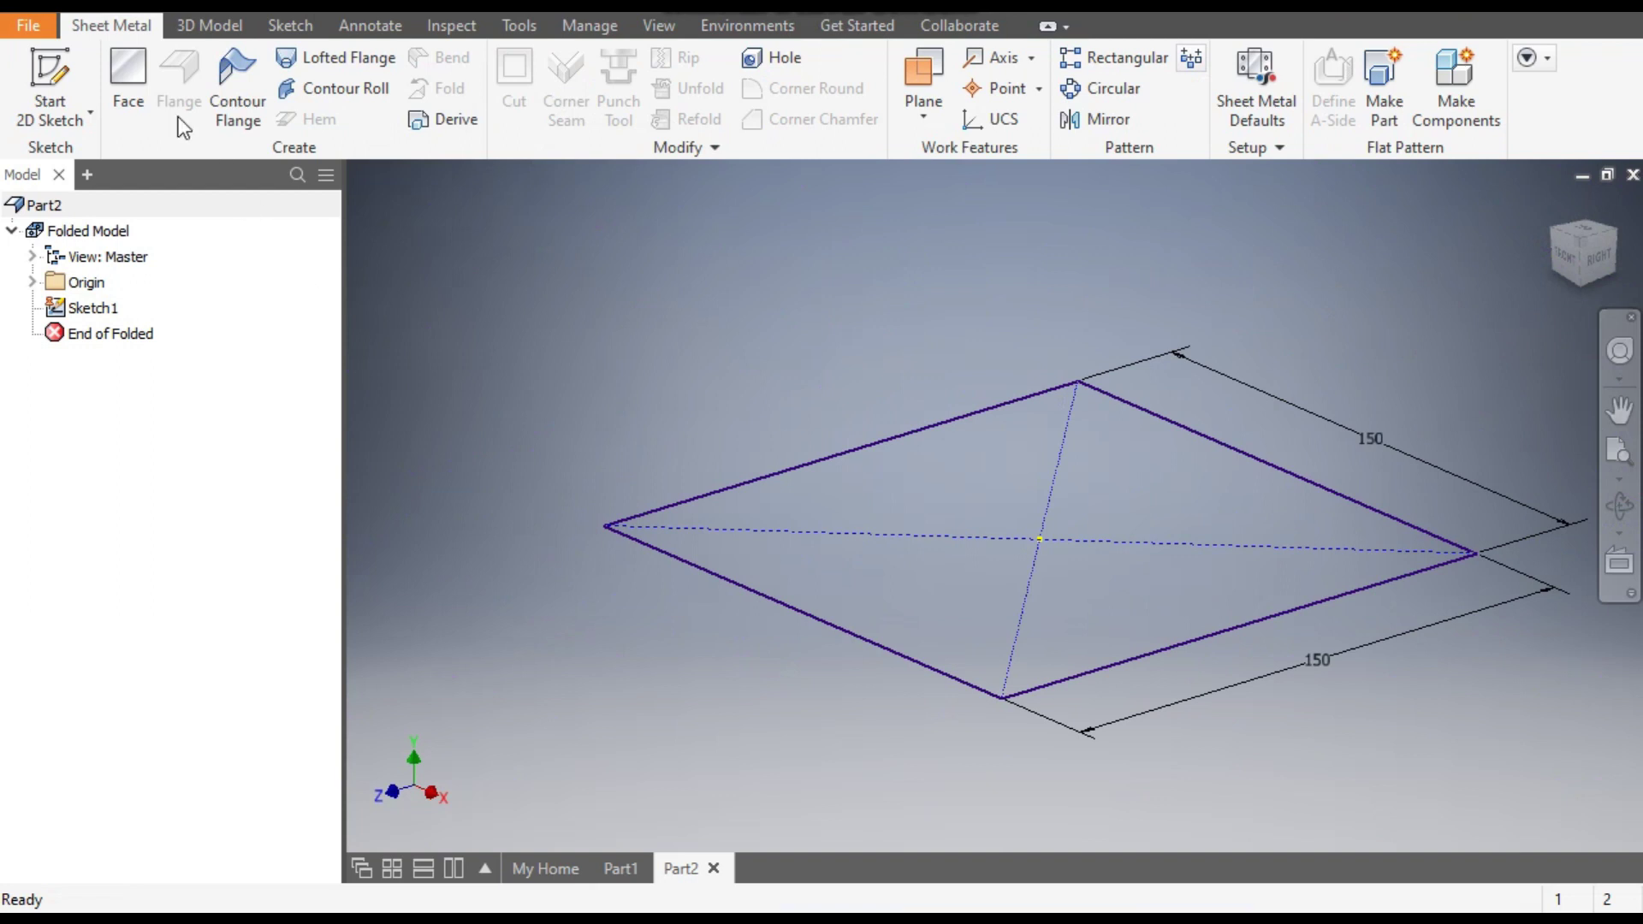
# - Create a sheet metal face from the square profile using the default rule and offset direction
pyautogui.click(125, 91)
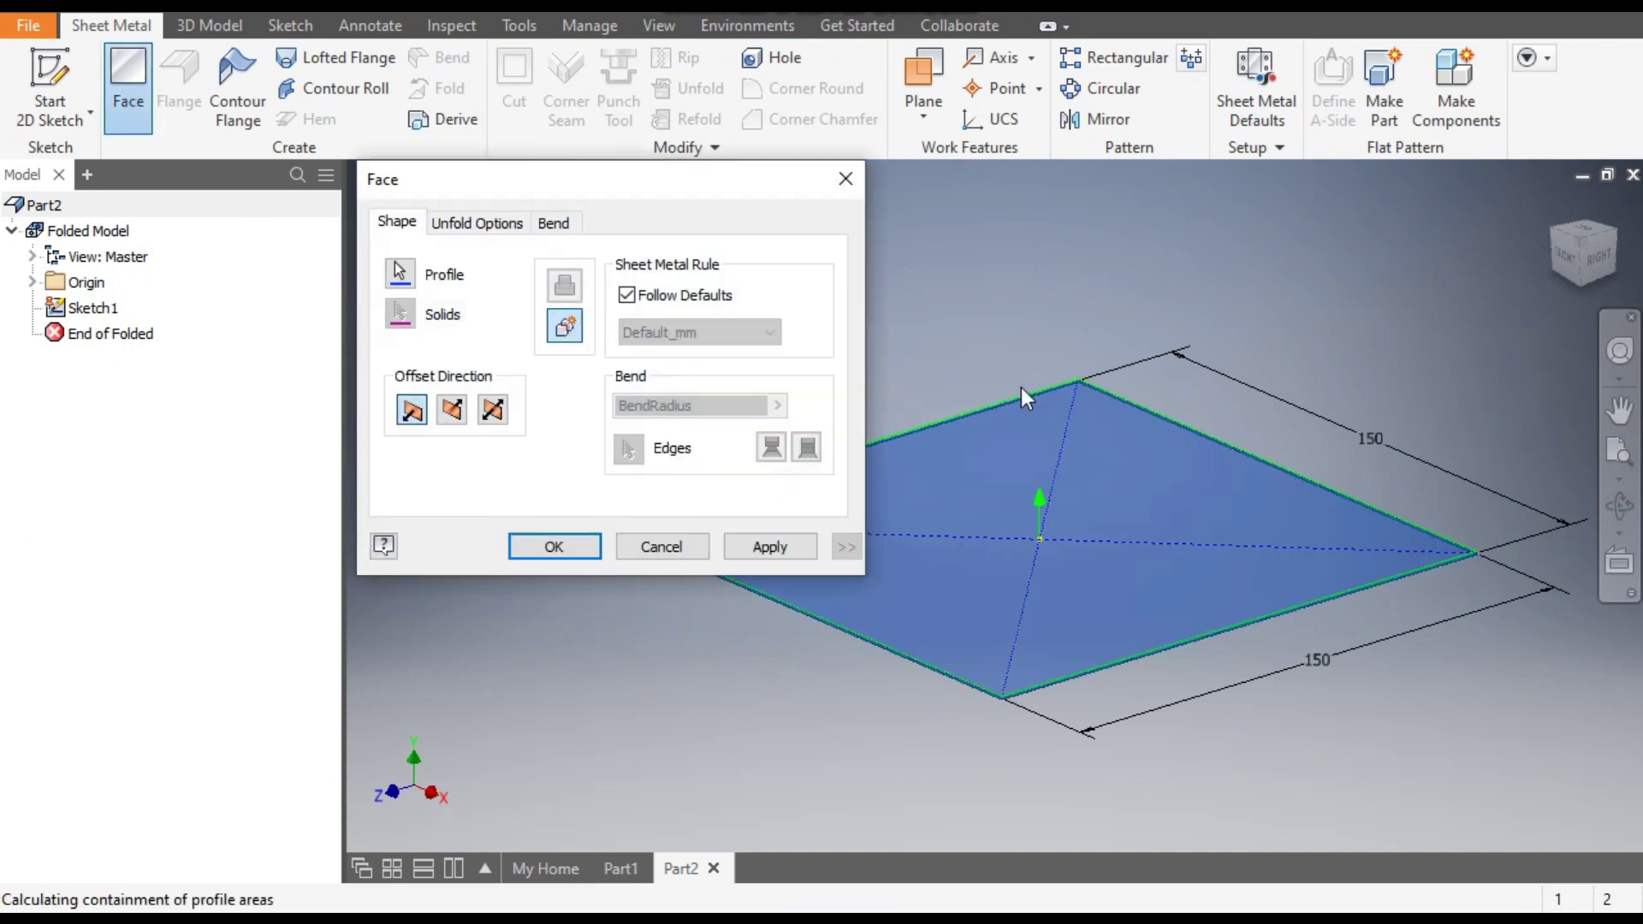
pyautogui.click(741, 548)
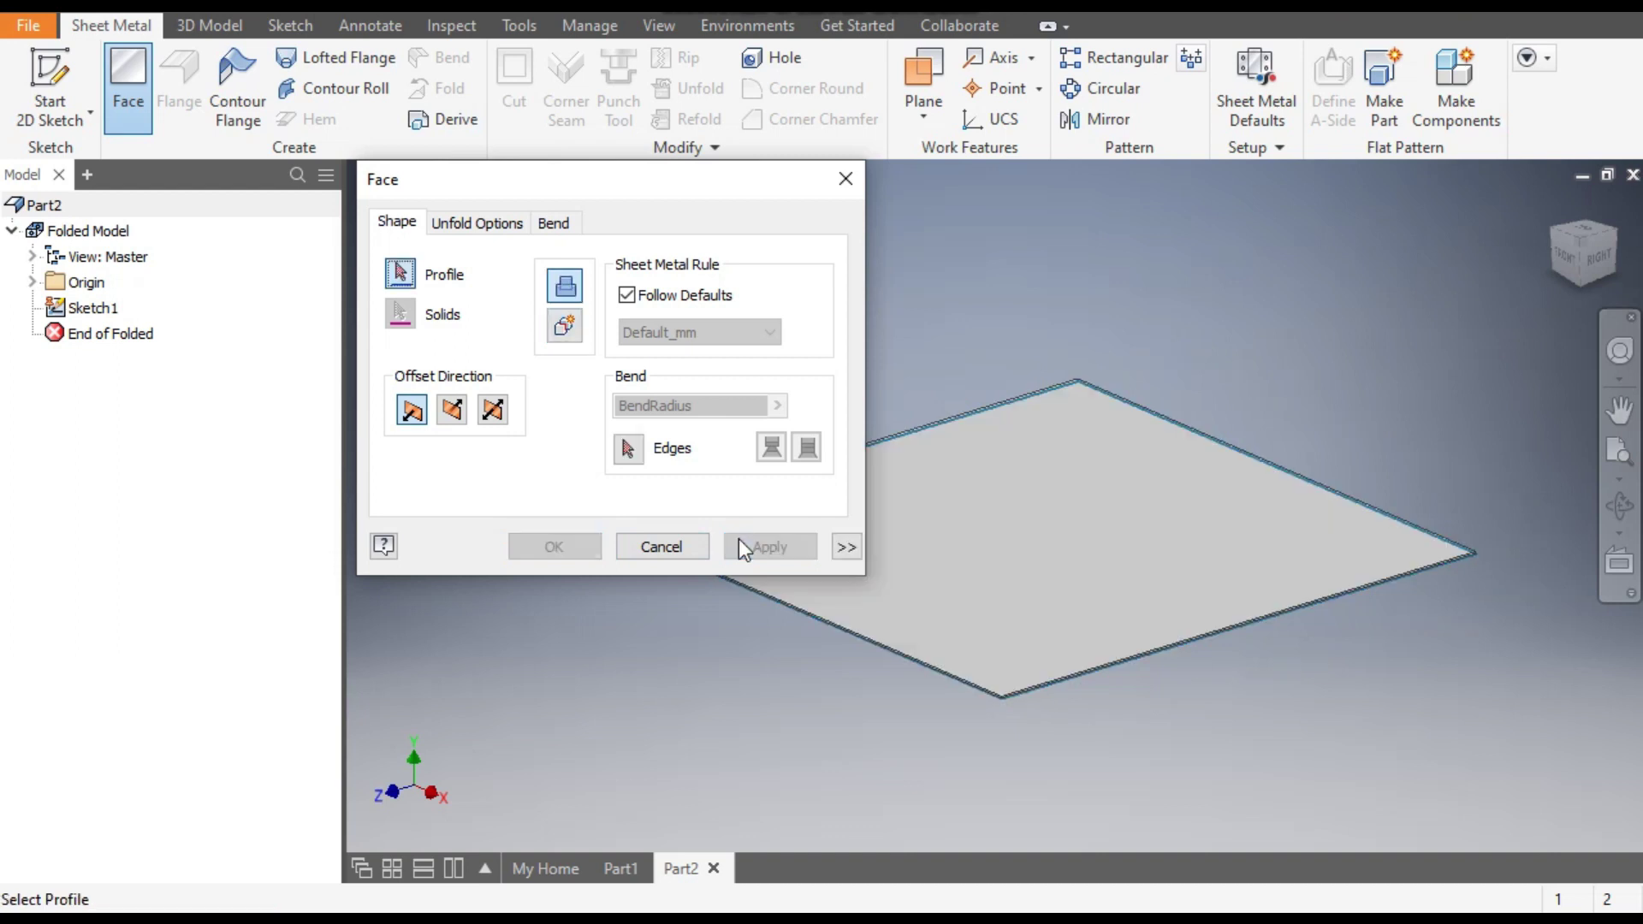
pyautogui.click(676, 548)
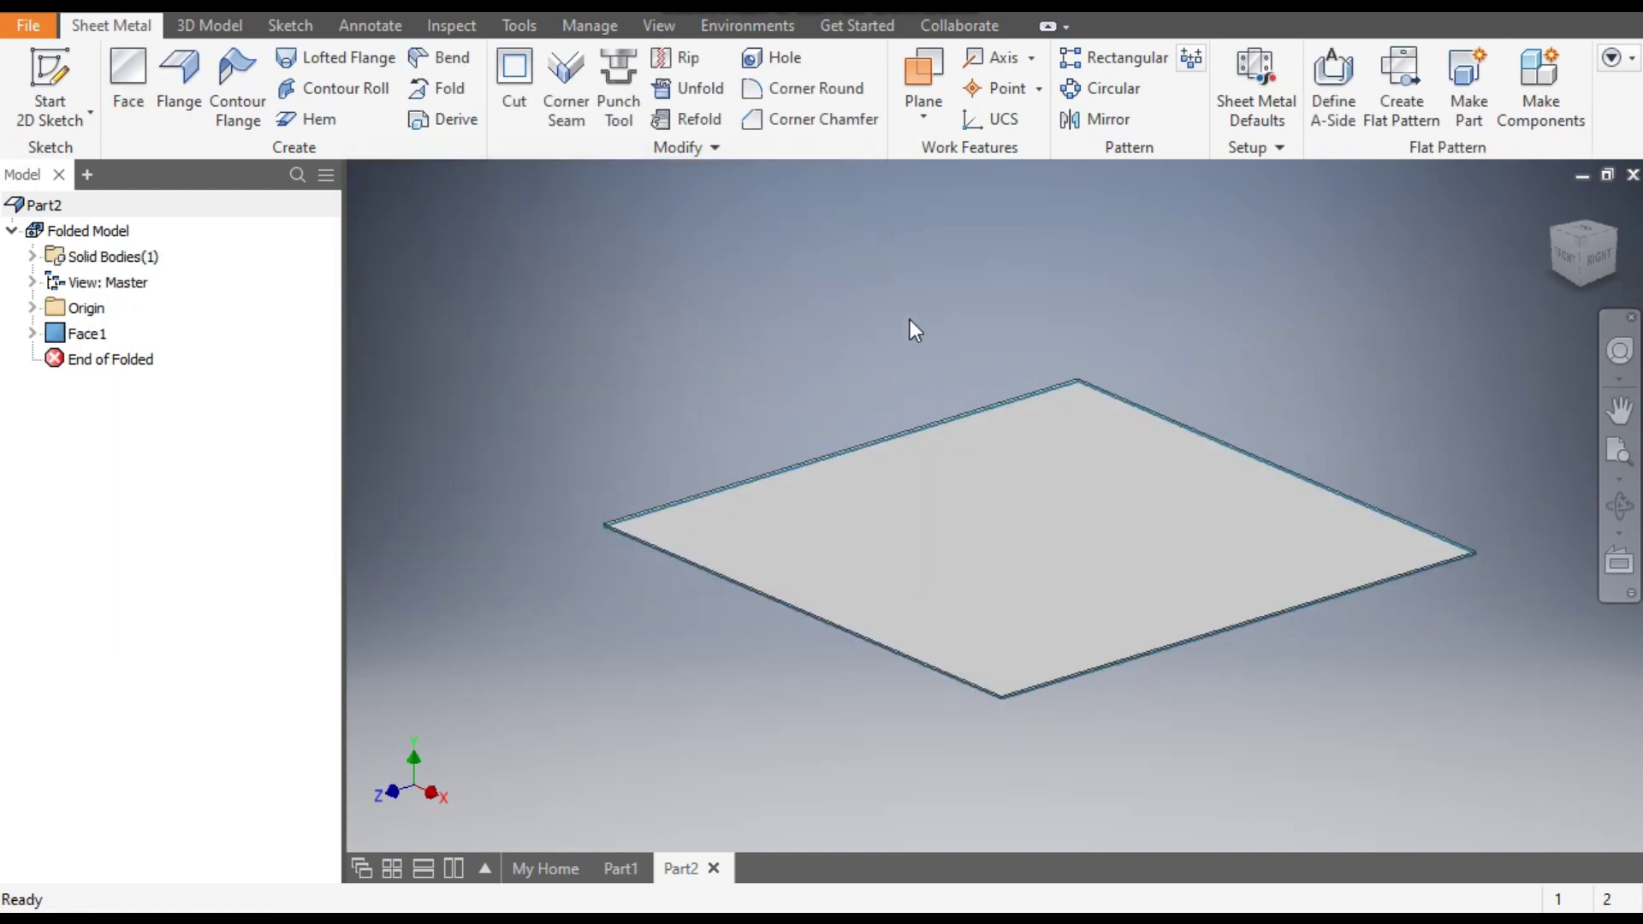
# - Override the rule's thickness in the sheet metal defaults and set the sheet thickness to 1 mm
pyautogui.scroll(-5, 550, 542)
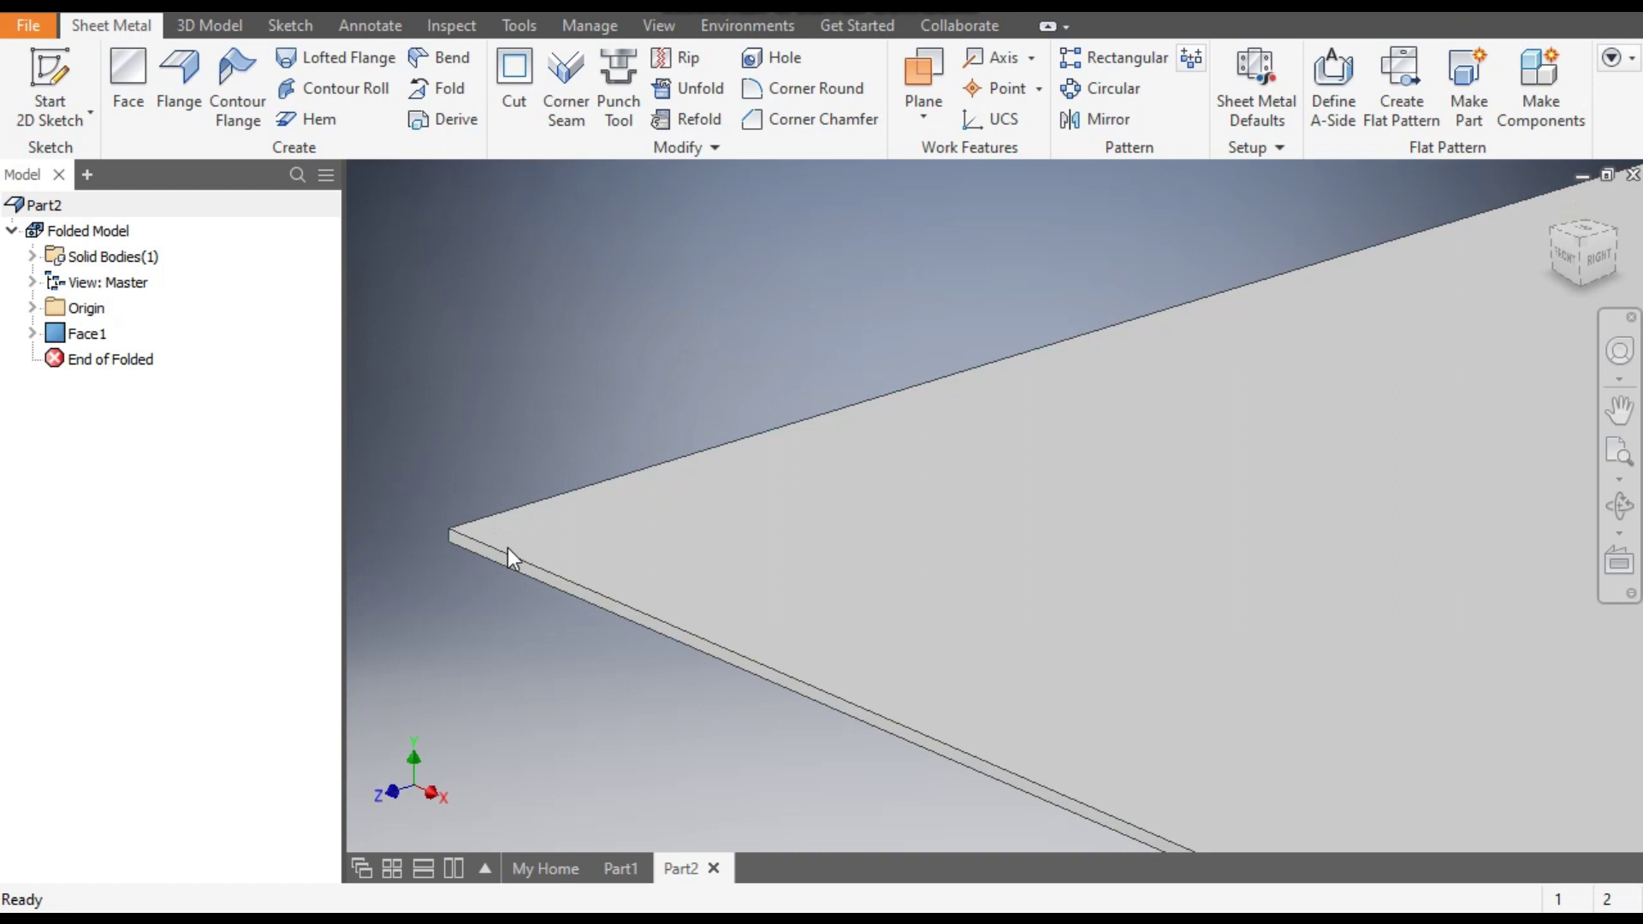
pyautogui.scroll(6, 557, 406)
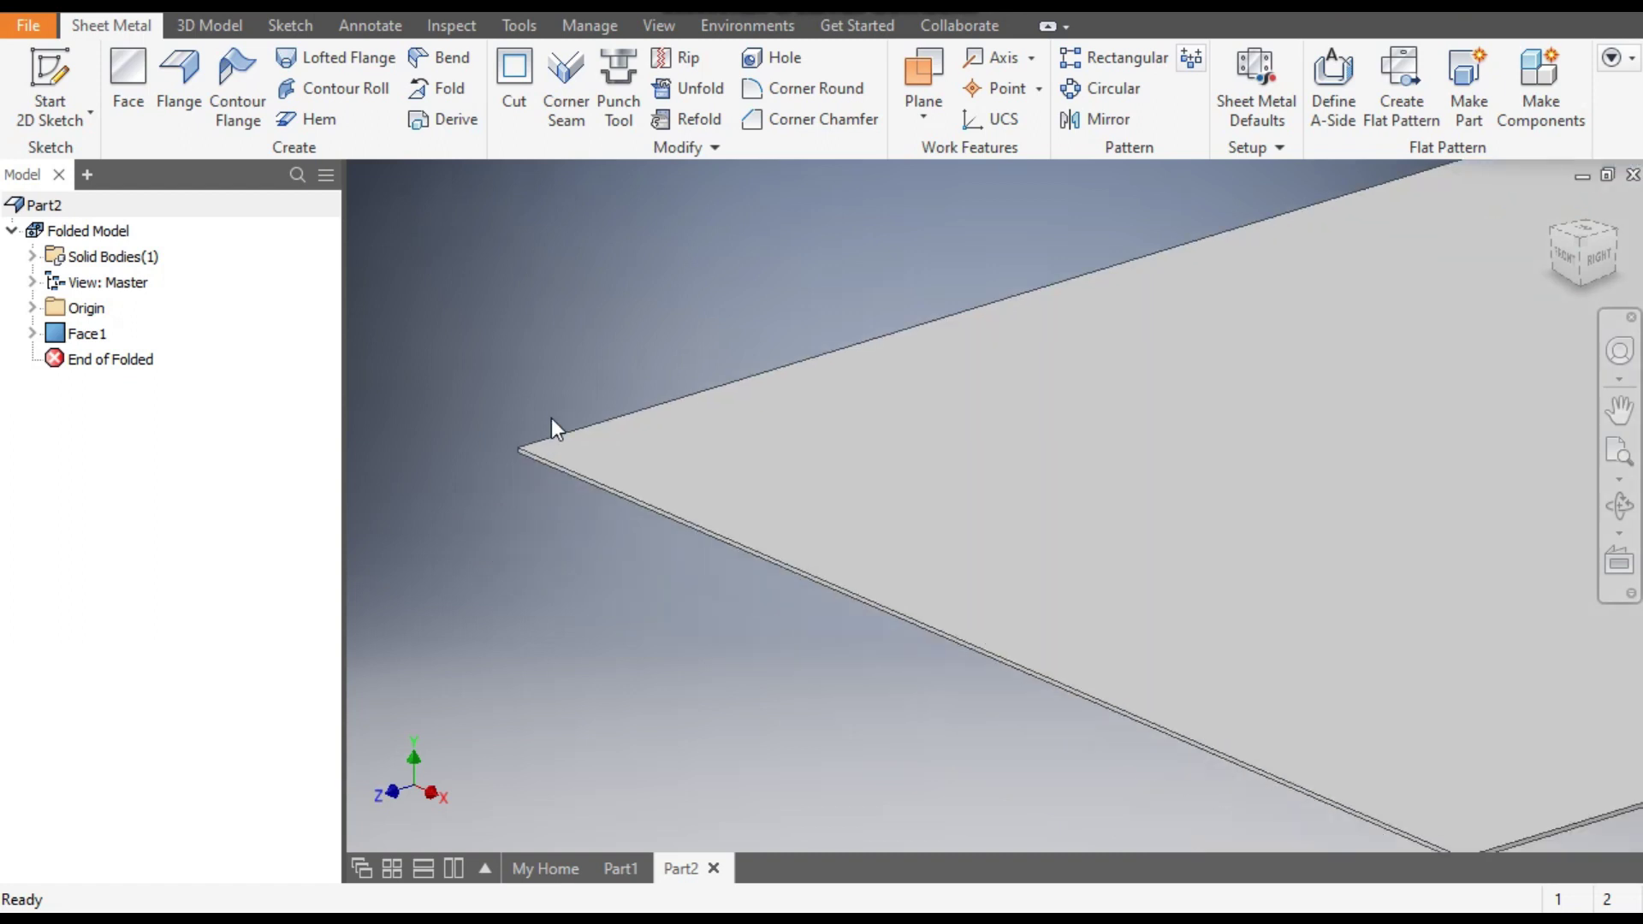
pyautogui.scroll(-3, 793, 390)
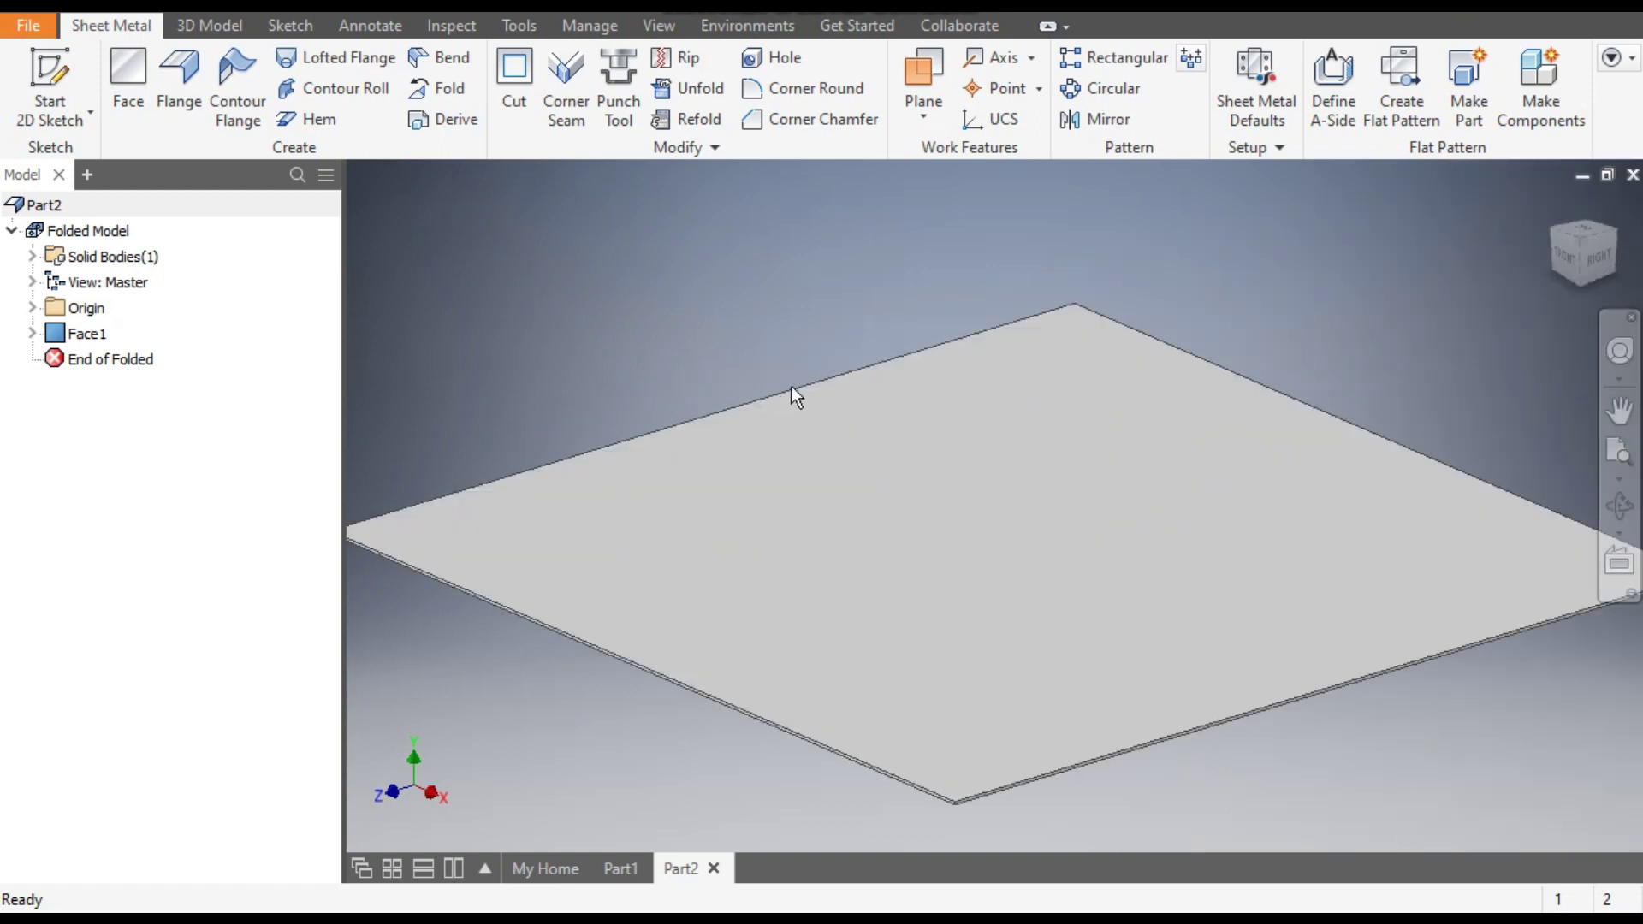
pyautogui.click(1246, 70)
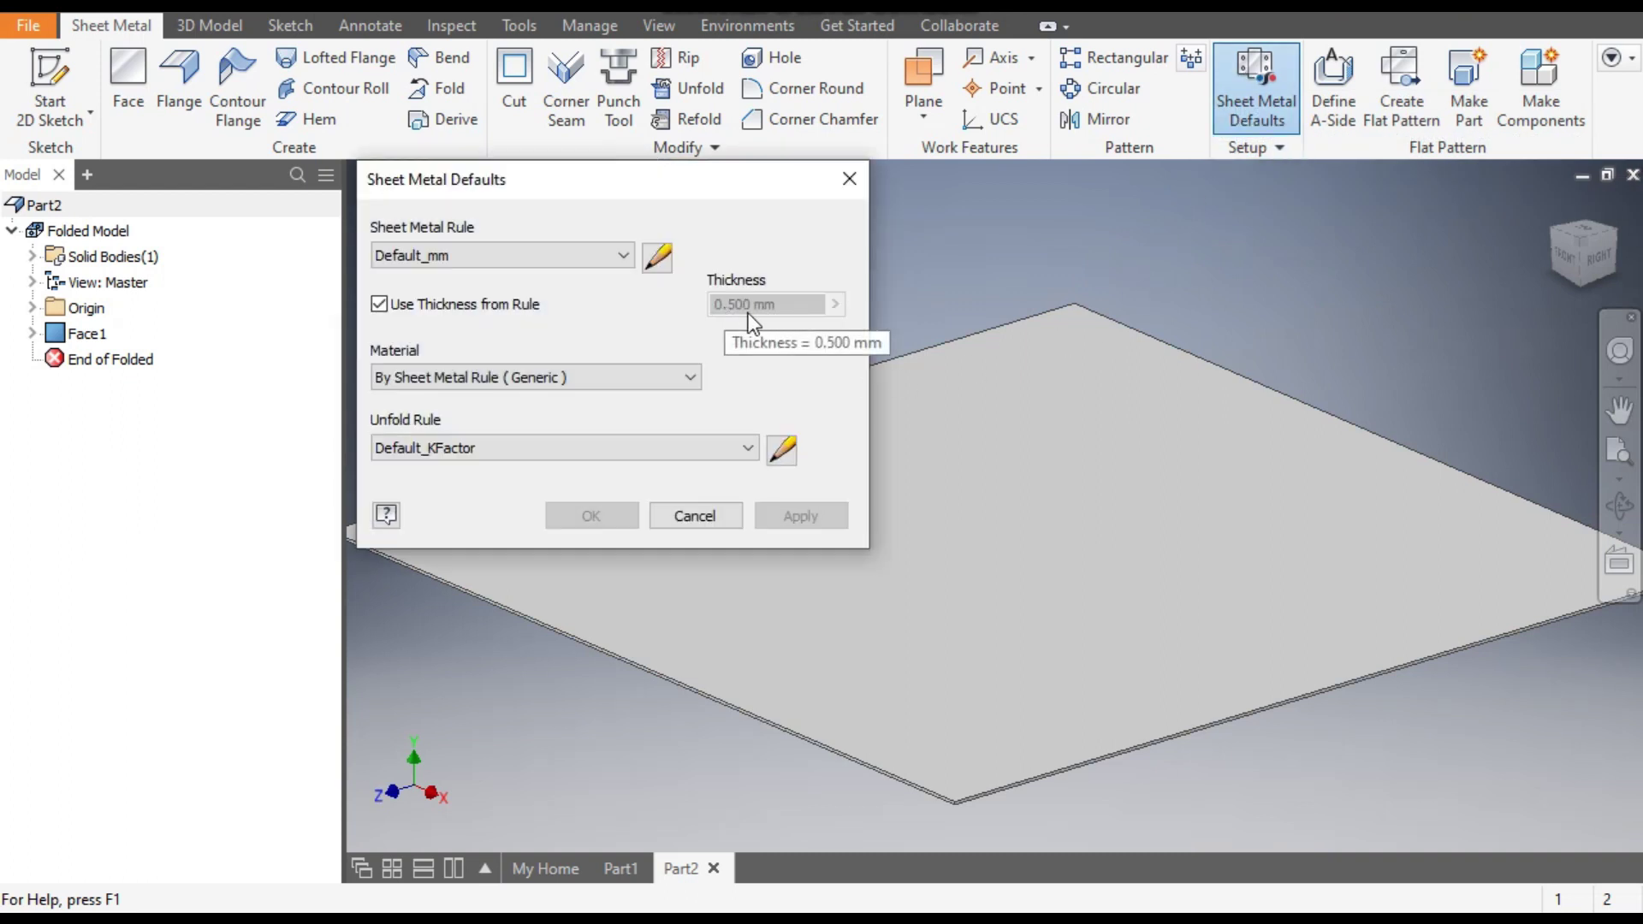
pyautogui.click(455, 301)
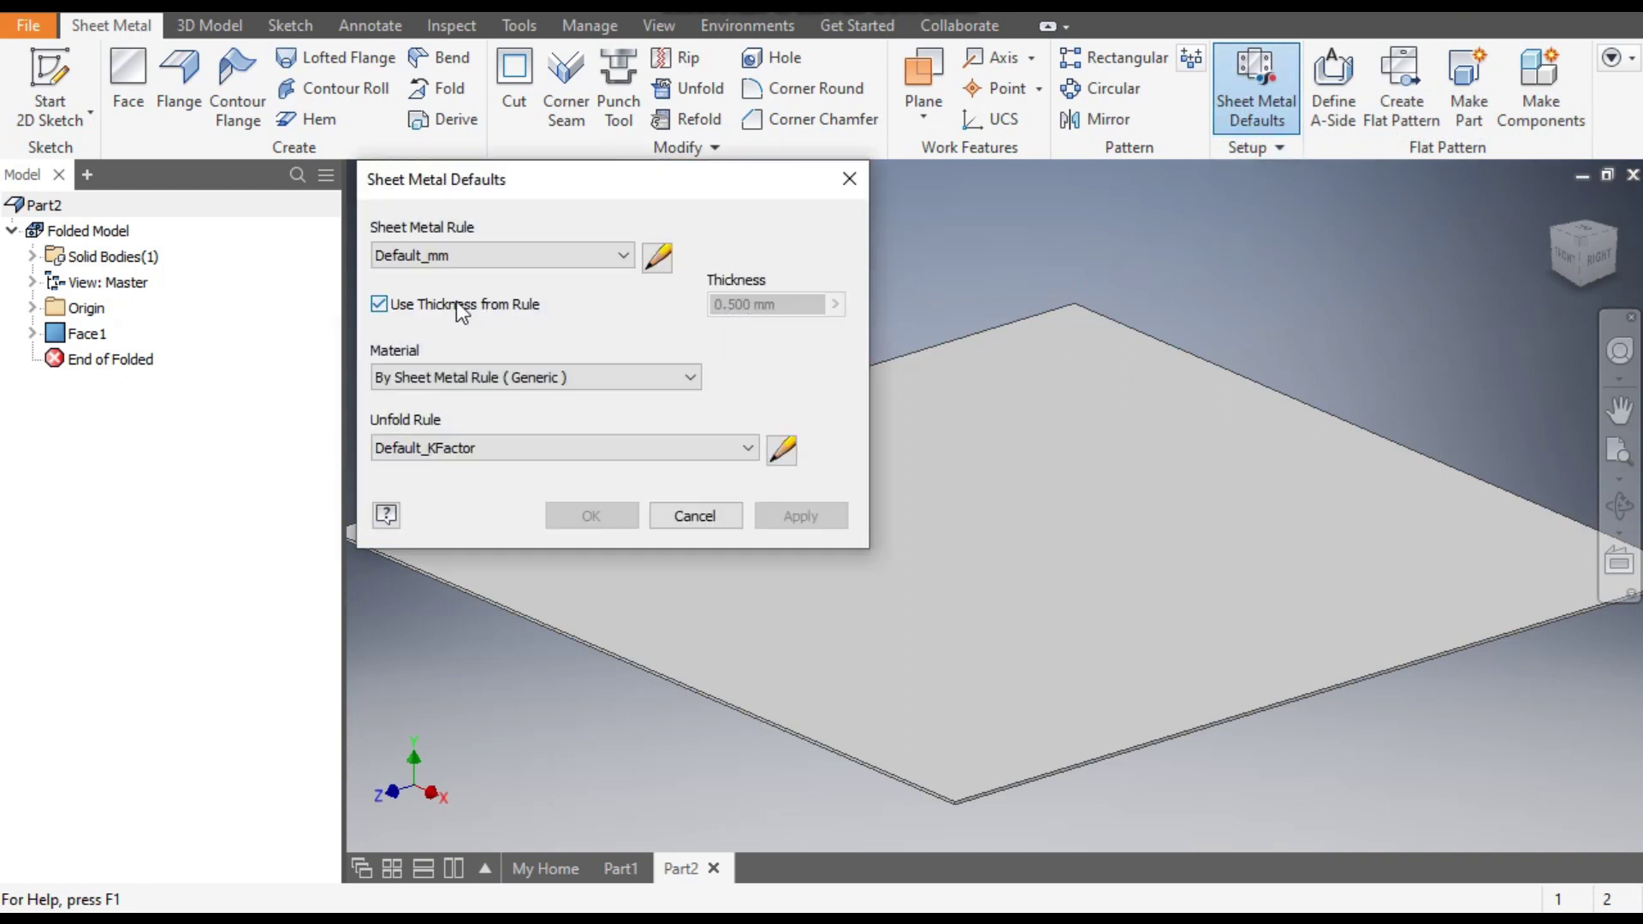
pyautogui.moveTo(777, 306); pyautogui.dragTo(757, 313)
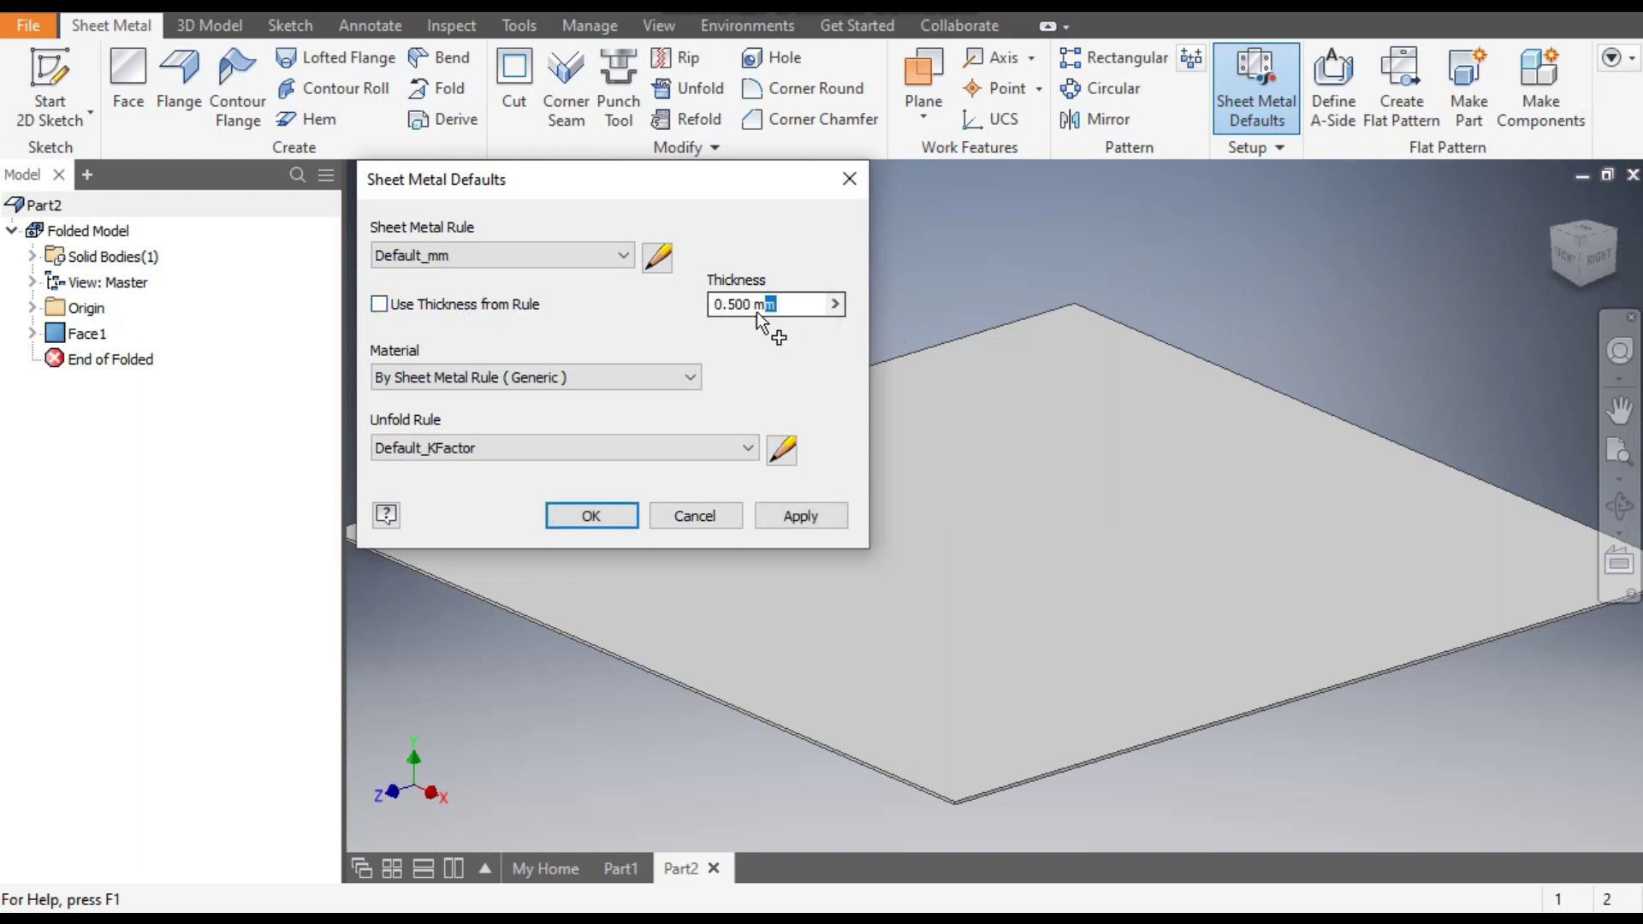
pyautogui.write('1')
pyautogui.click(801, 515)
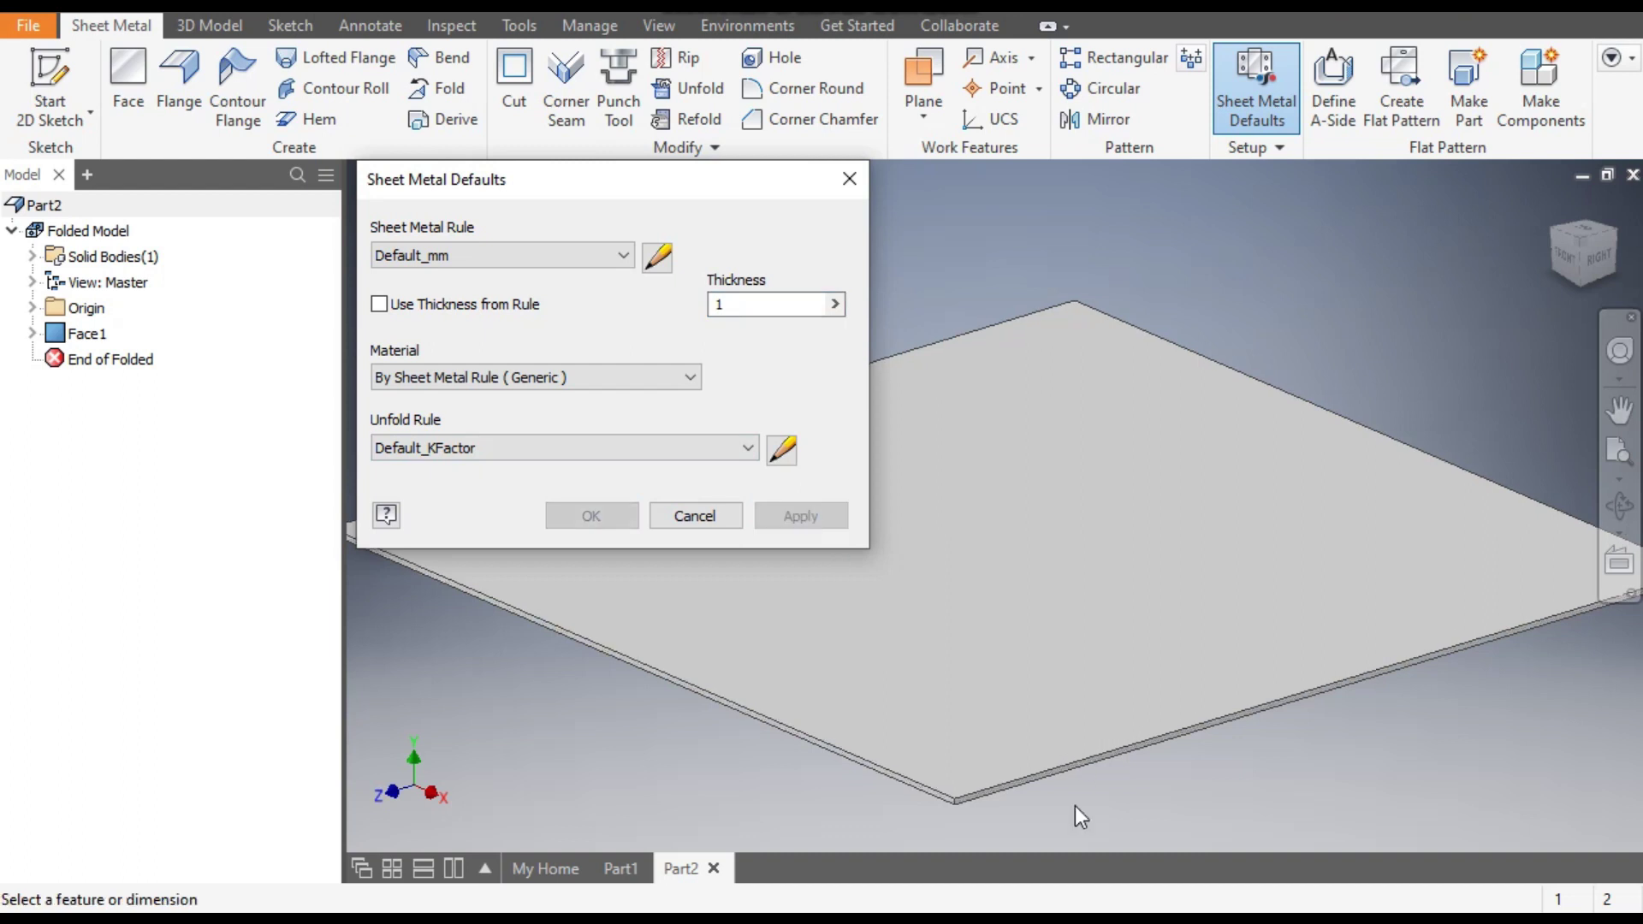
pyautogui.click(700, 515)
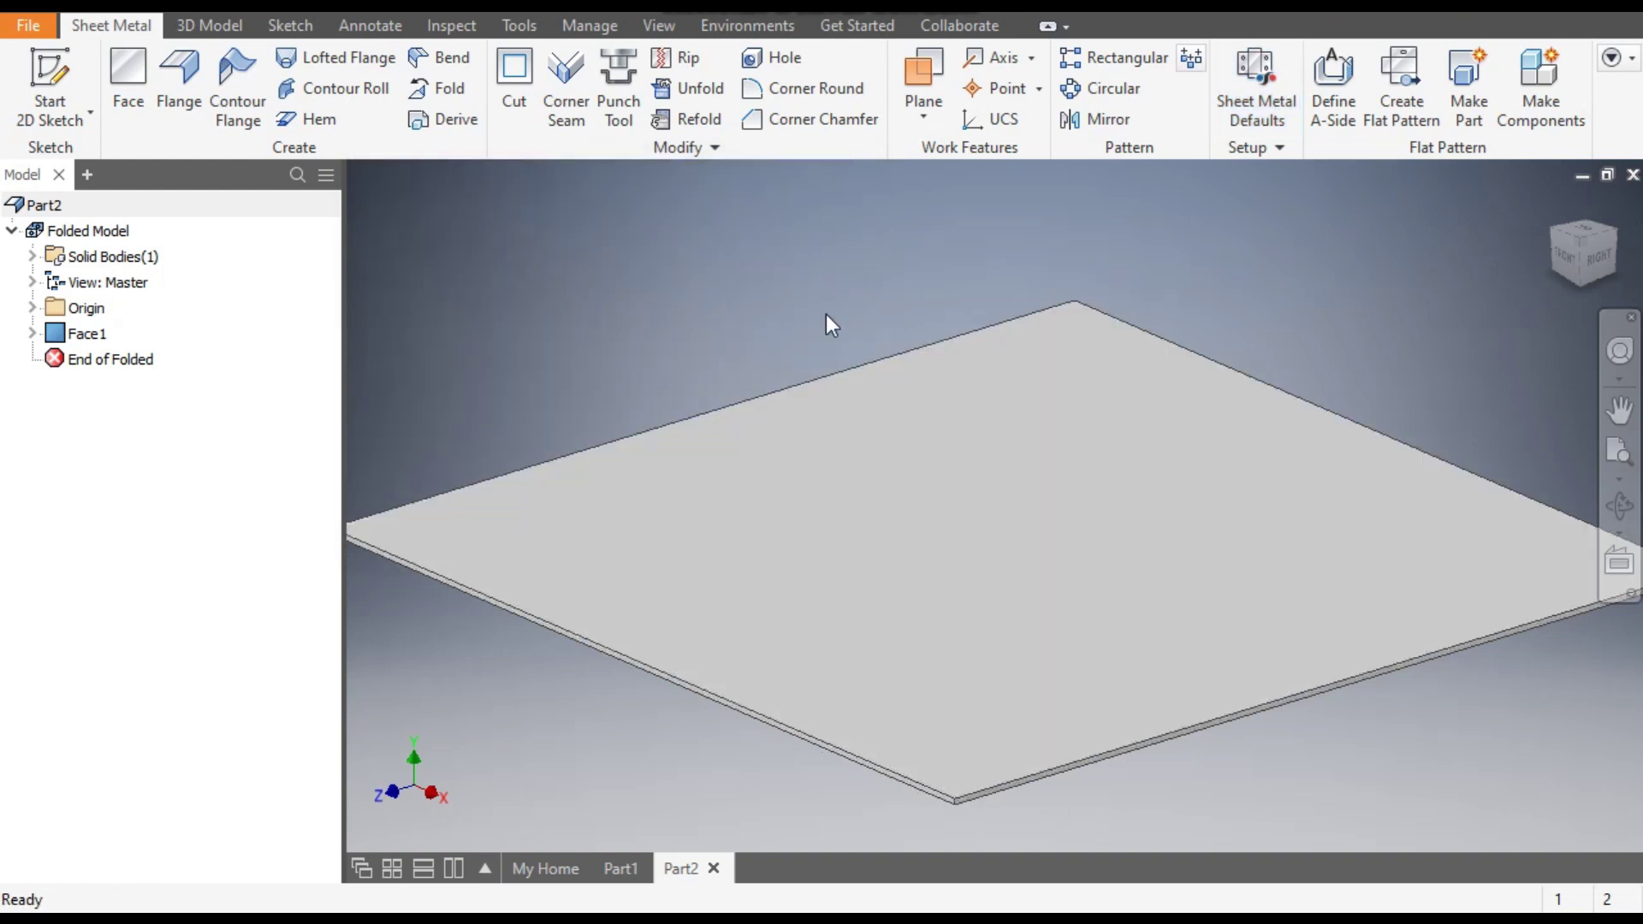
# - Start a new sketch on the thin front edge face of the plate, viewed from the front
pyautogui.click(1568, 262)
pyautogui.scroll(-6, 732, 515)
pyautogui.click(50, 75)
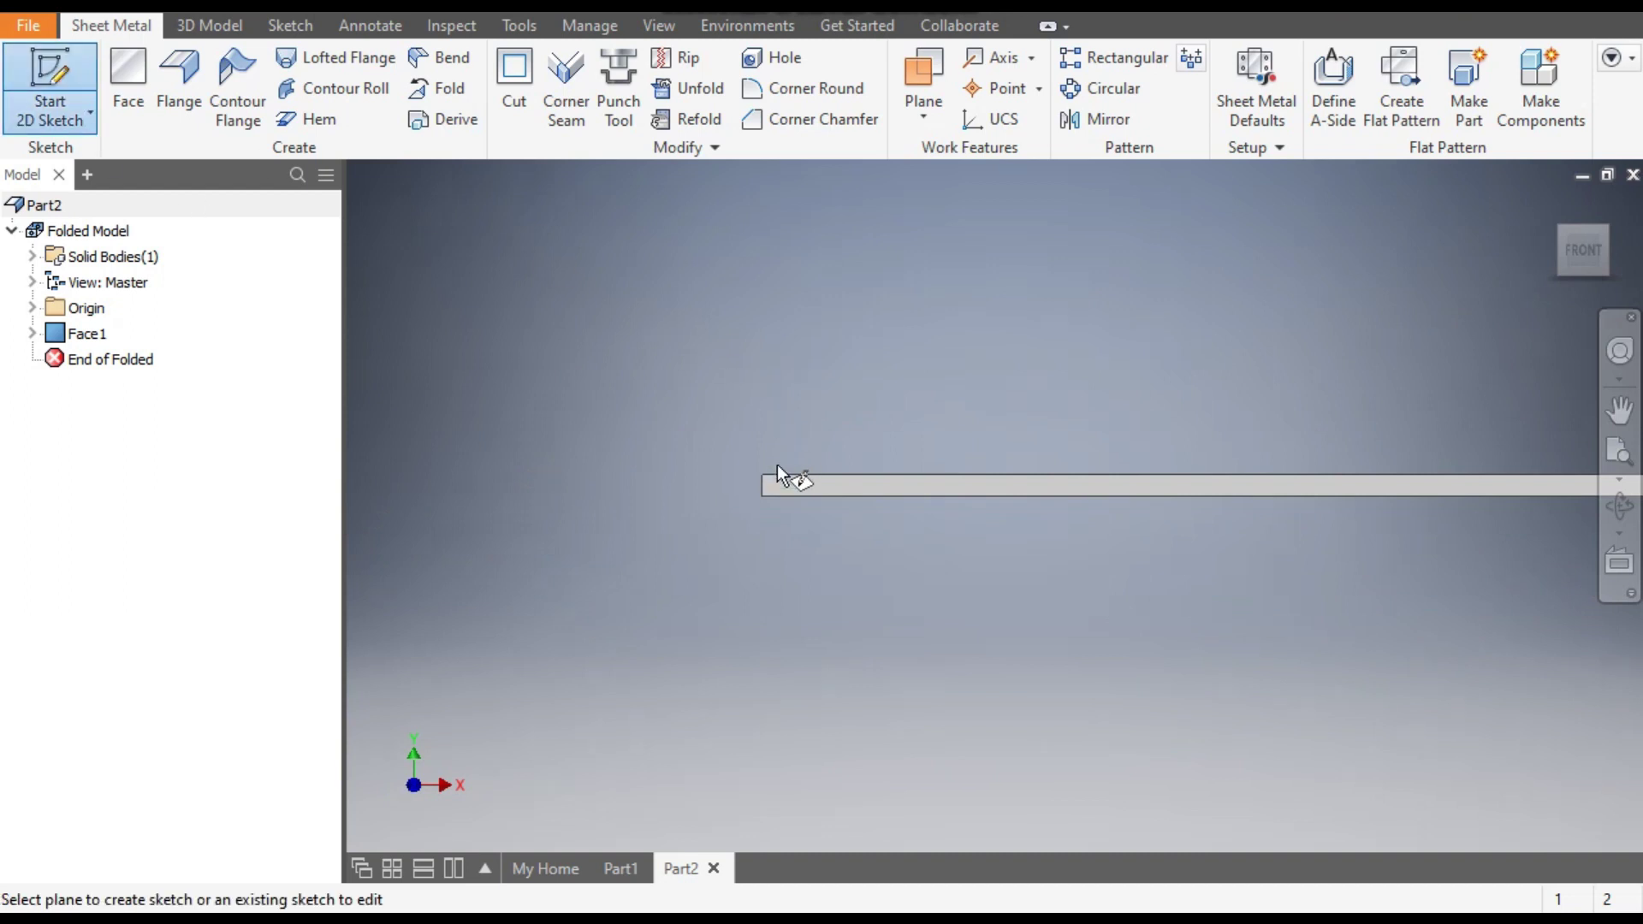
pyautogui.click(784, 478)
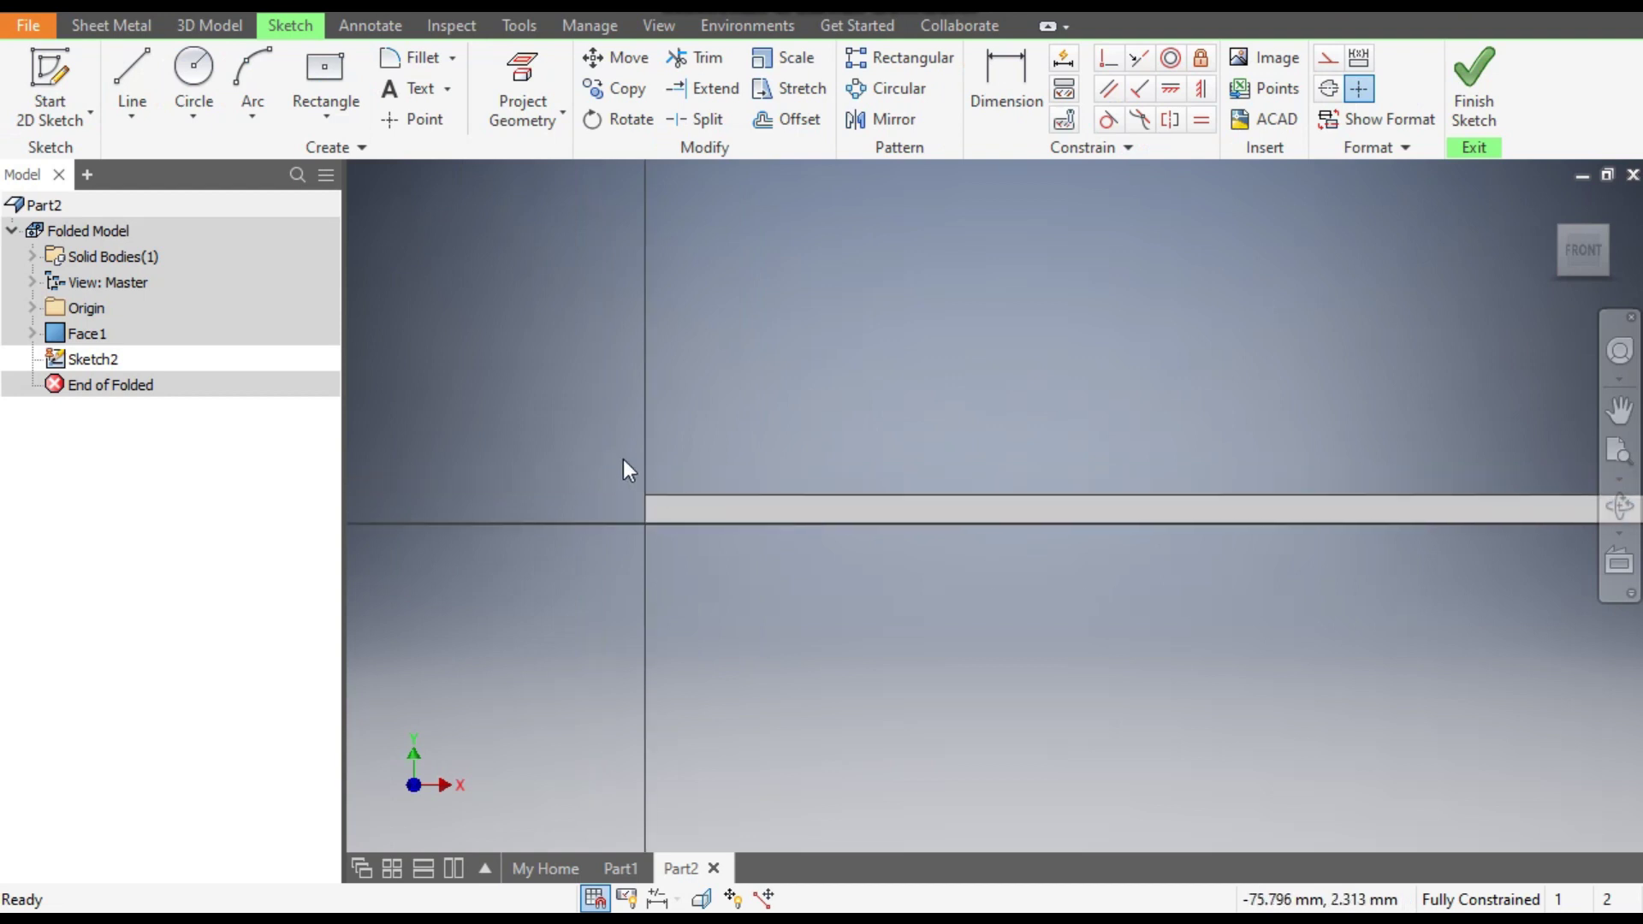
# - Sketch an open profile from the plate's upper-left corner: outward slant, vertical, inward slant, horizontal about 10 mm, vertical about 9 mm, and horizontal return
pyautogui.click(128, 72)
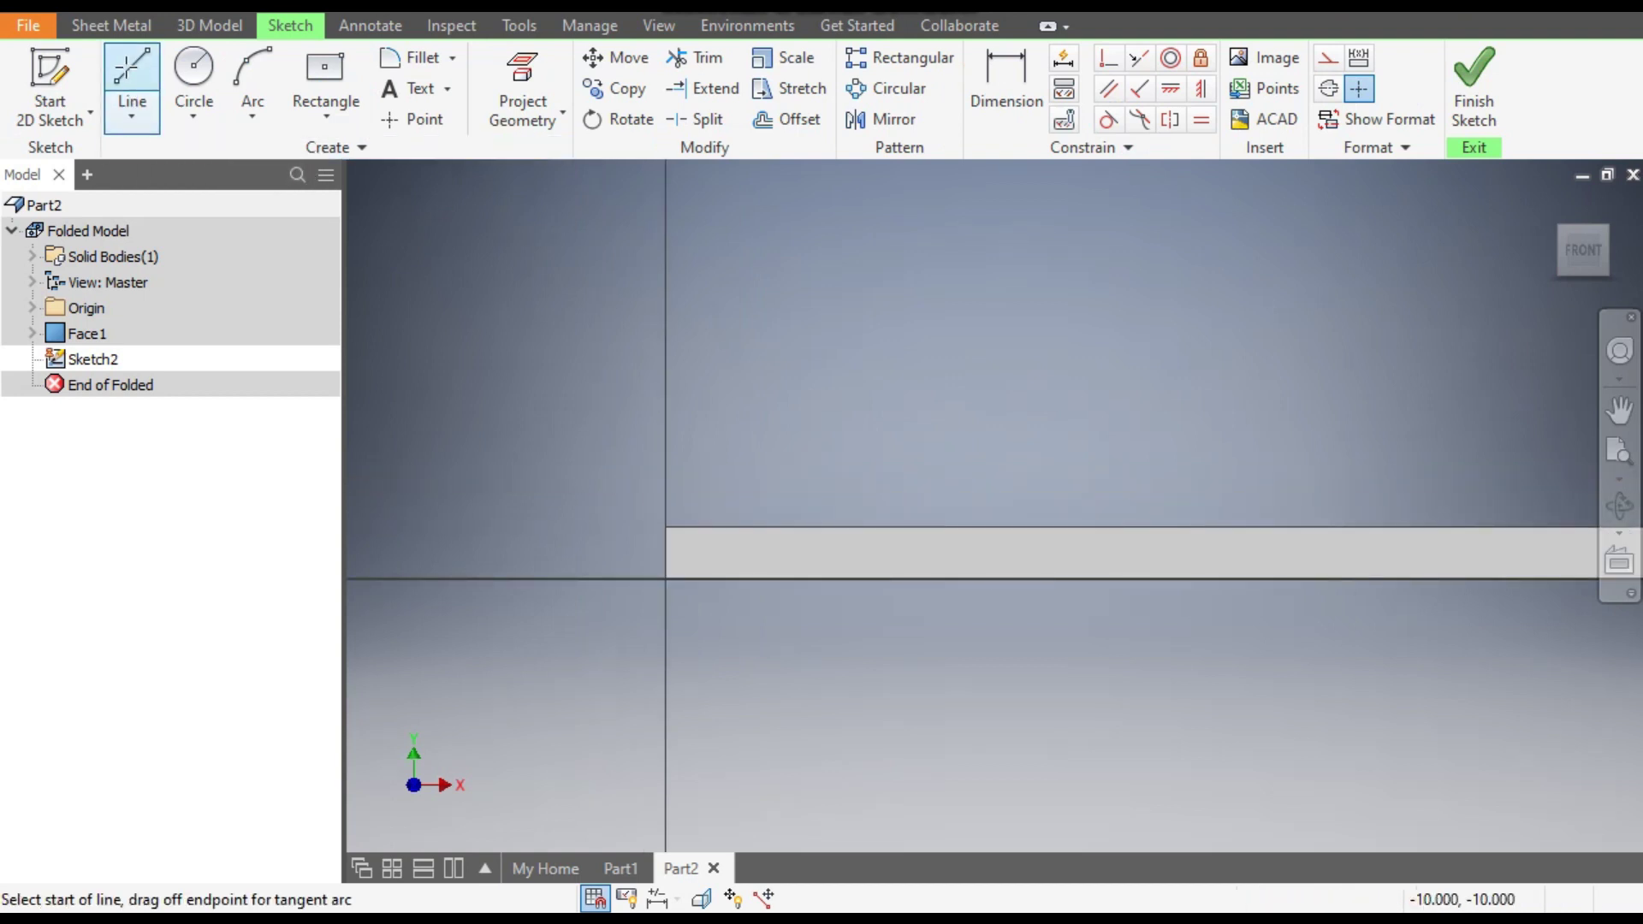
pyautogui.click(668, 528)
pyautogui.scroll(-3, 867, 633)
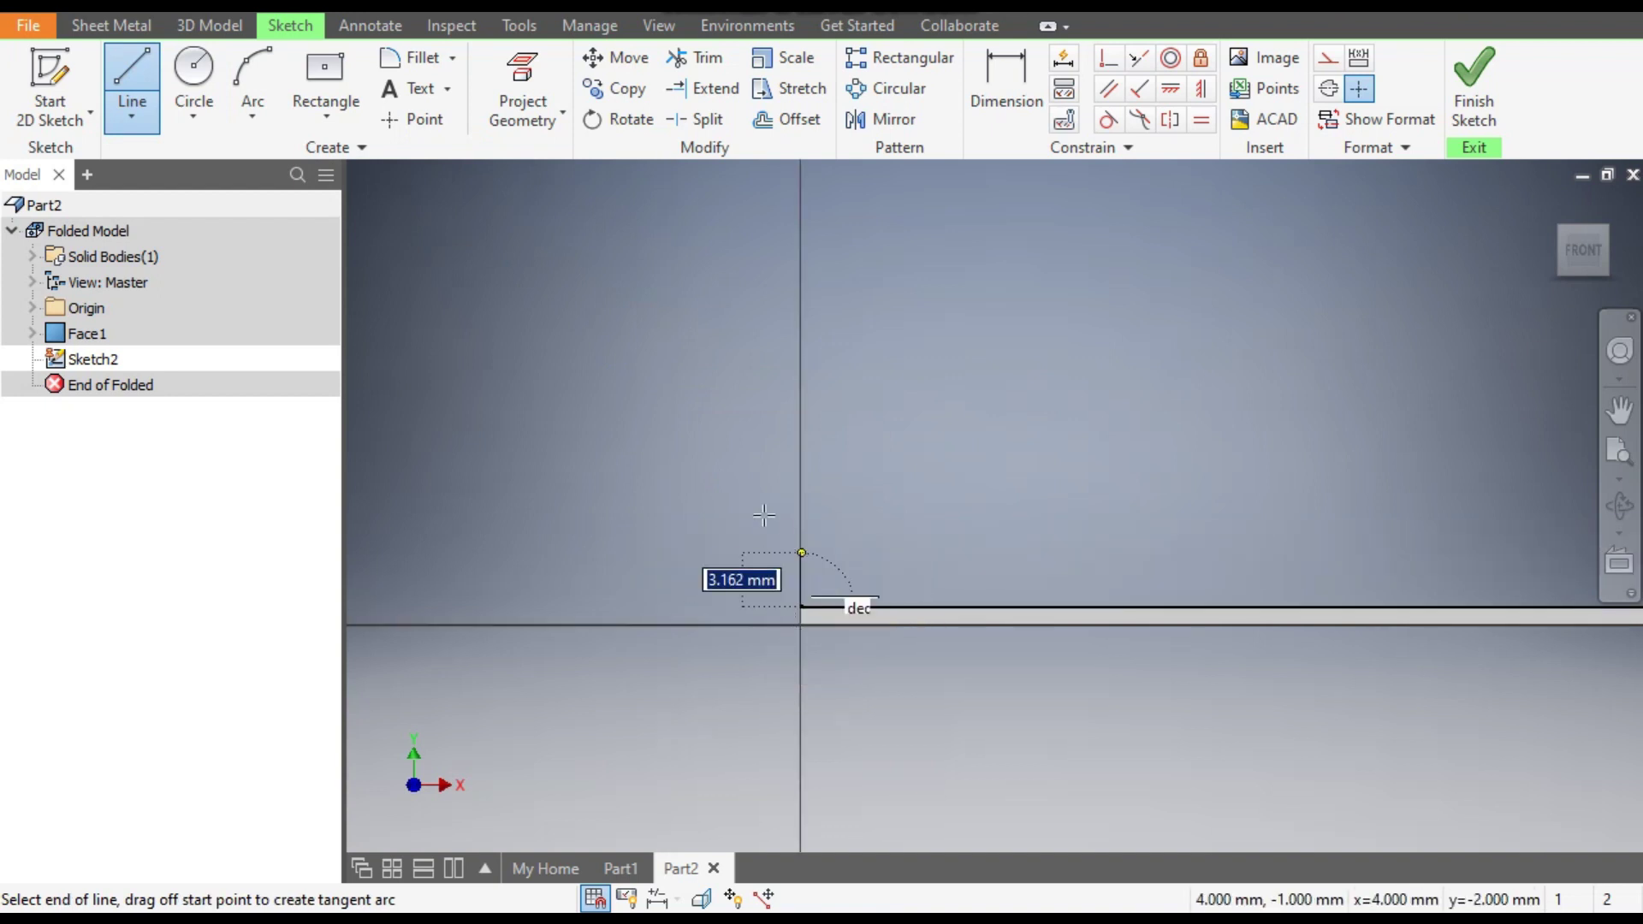
pyautogui.click(694, 482)
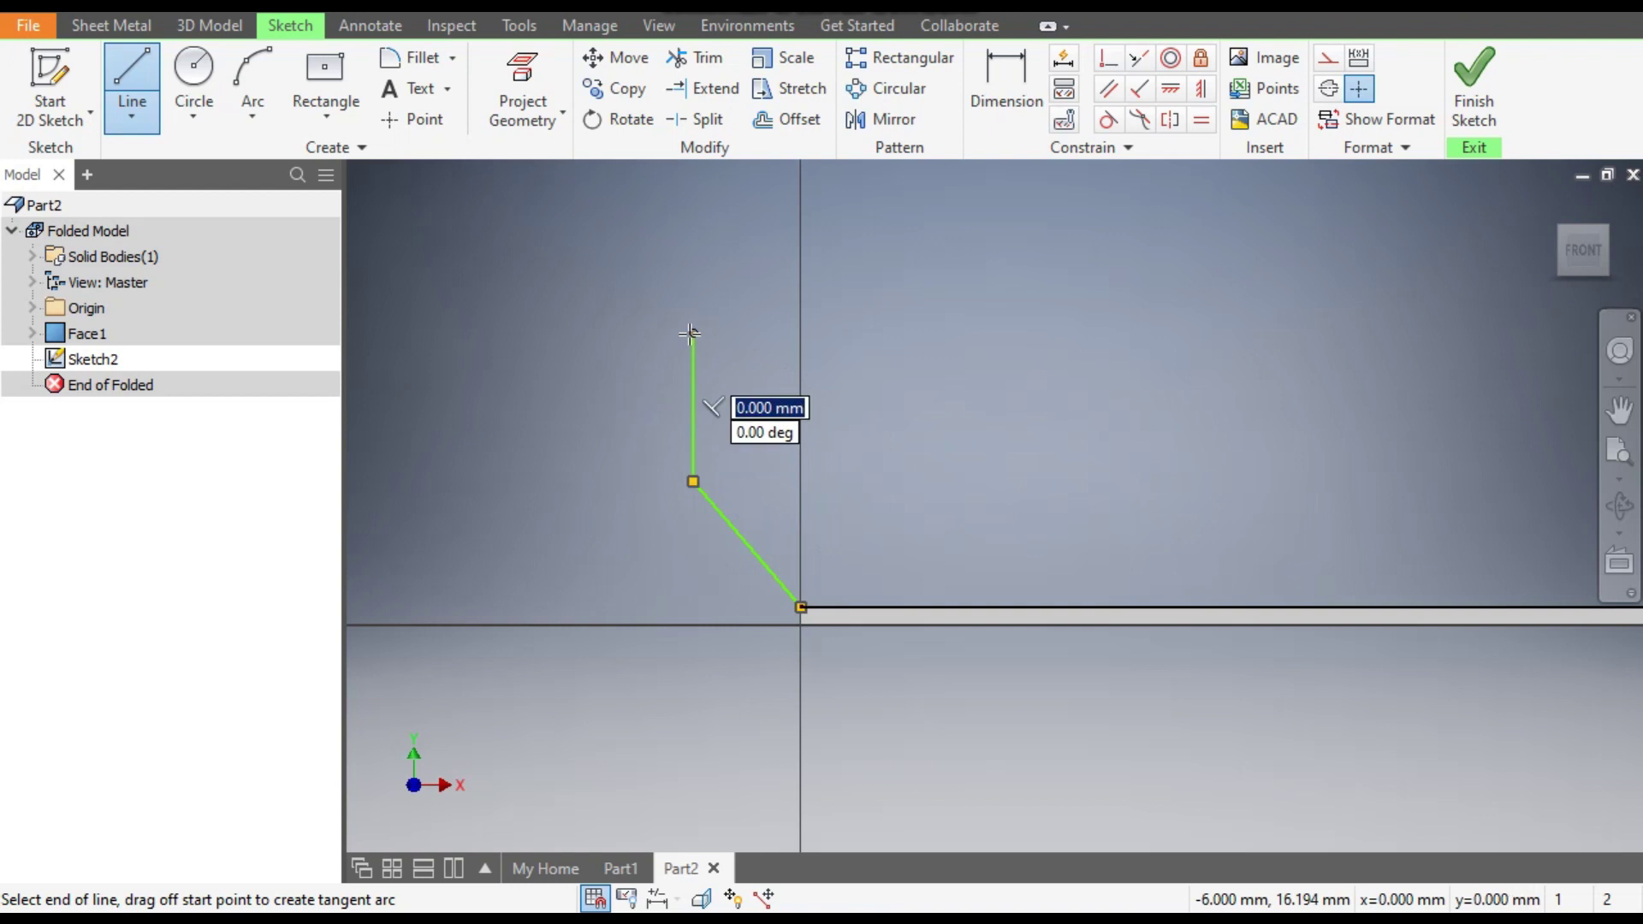
pyautogui.click(693, 333)
pyautogui.click(782, 268)
pyautogui.scroll(-3, 786, 599)
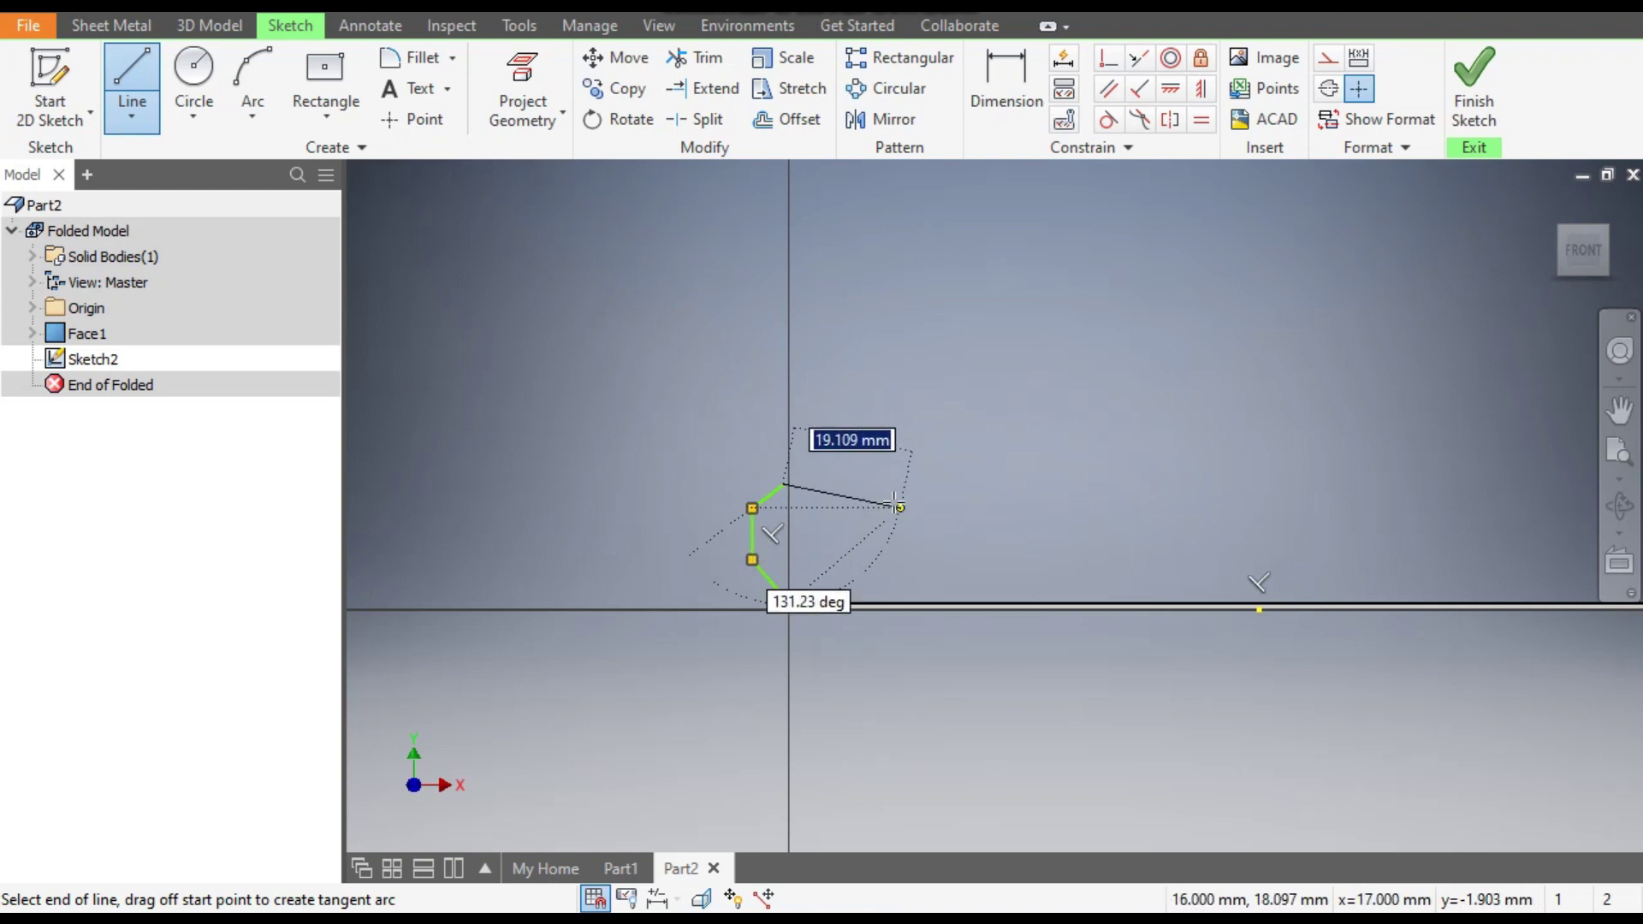
pyautogui.click(845, 486)
pyautogui.click(845, 426)
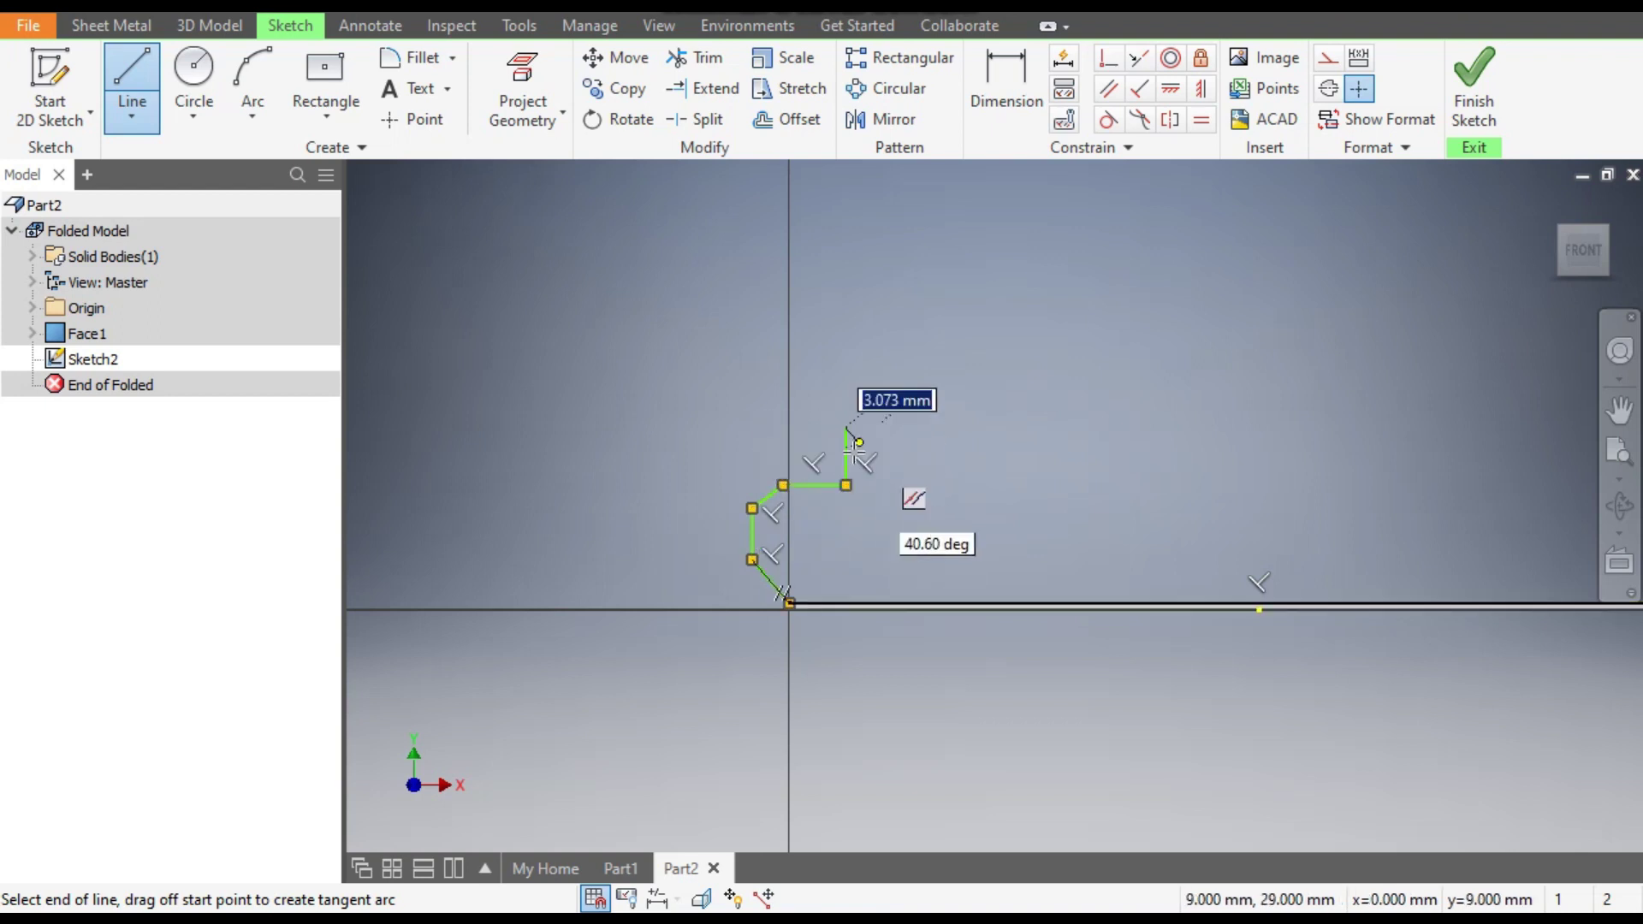
pyautogui.click(781, 429)
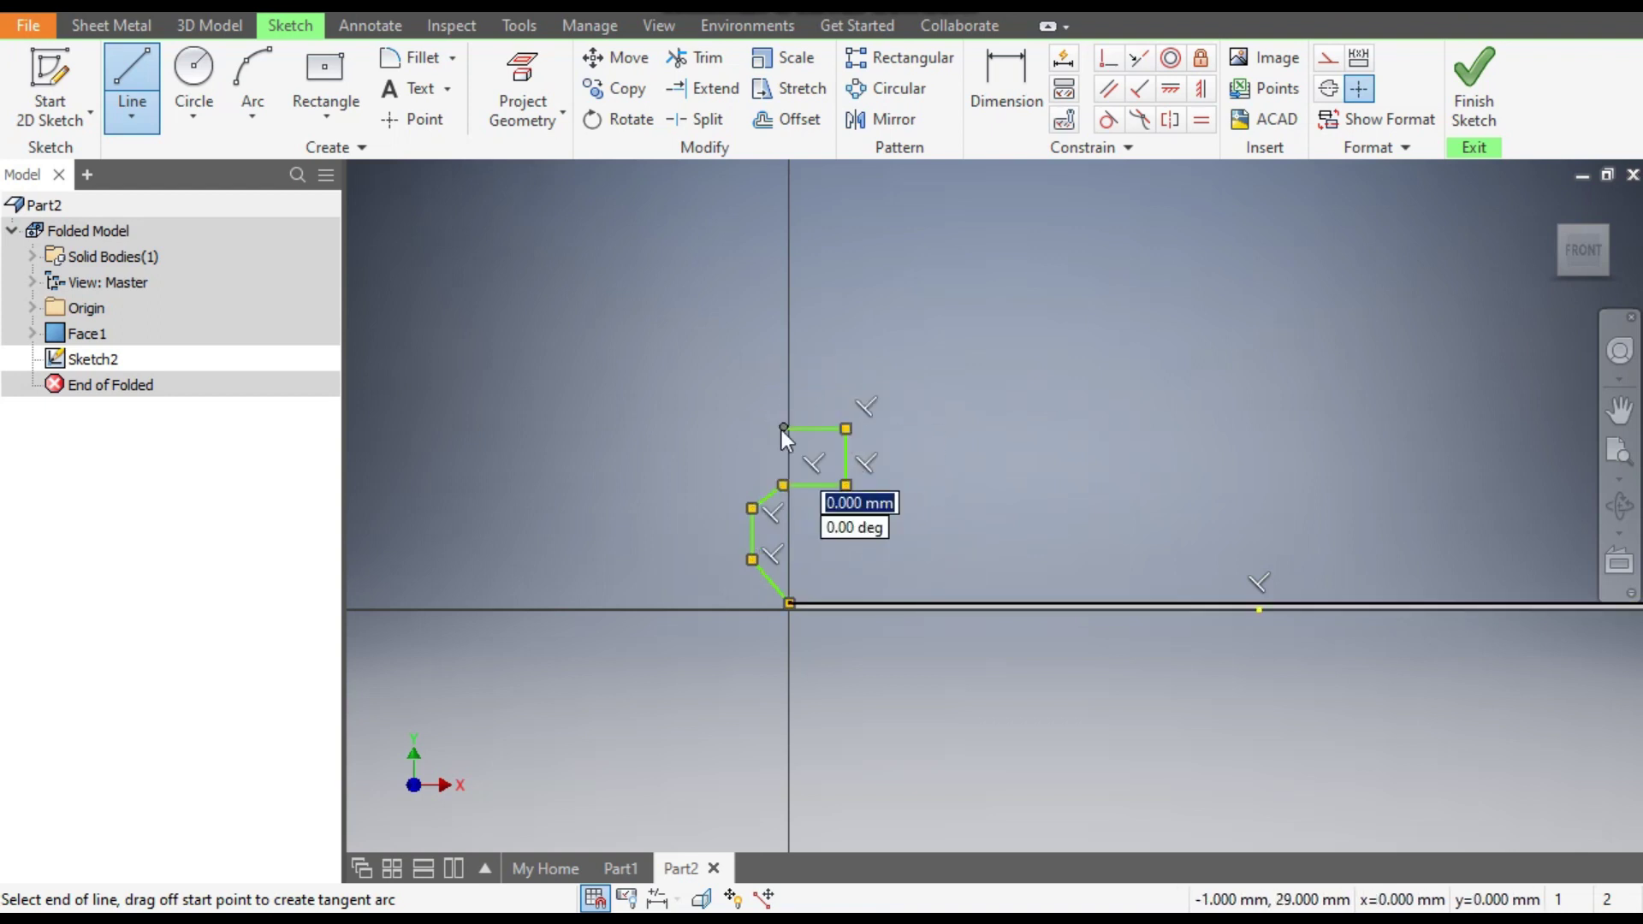
pyautogui.press('Escape')
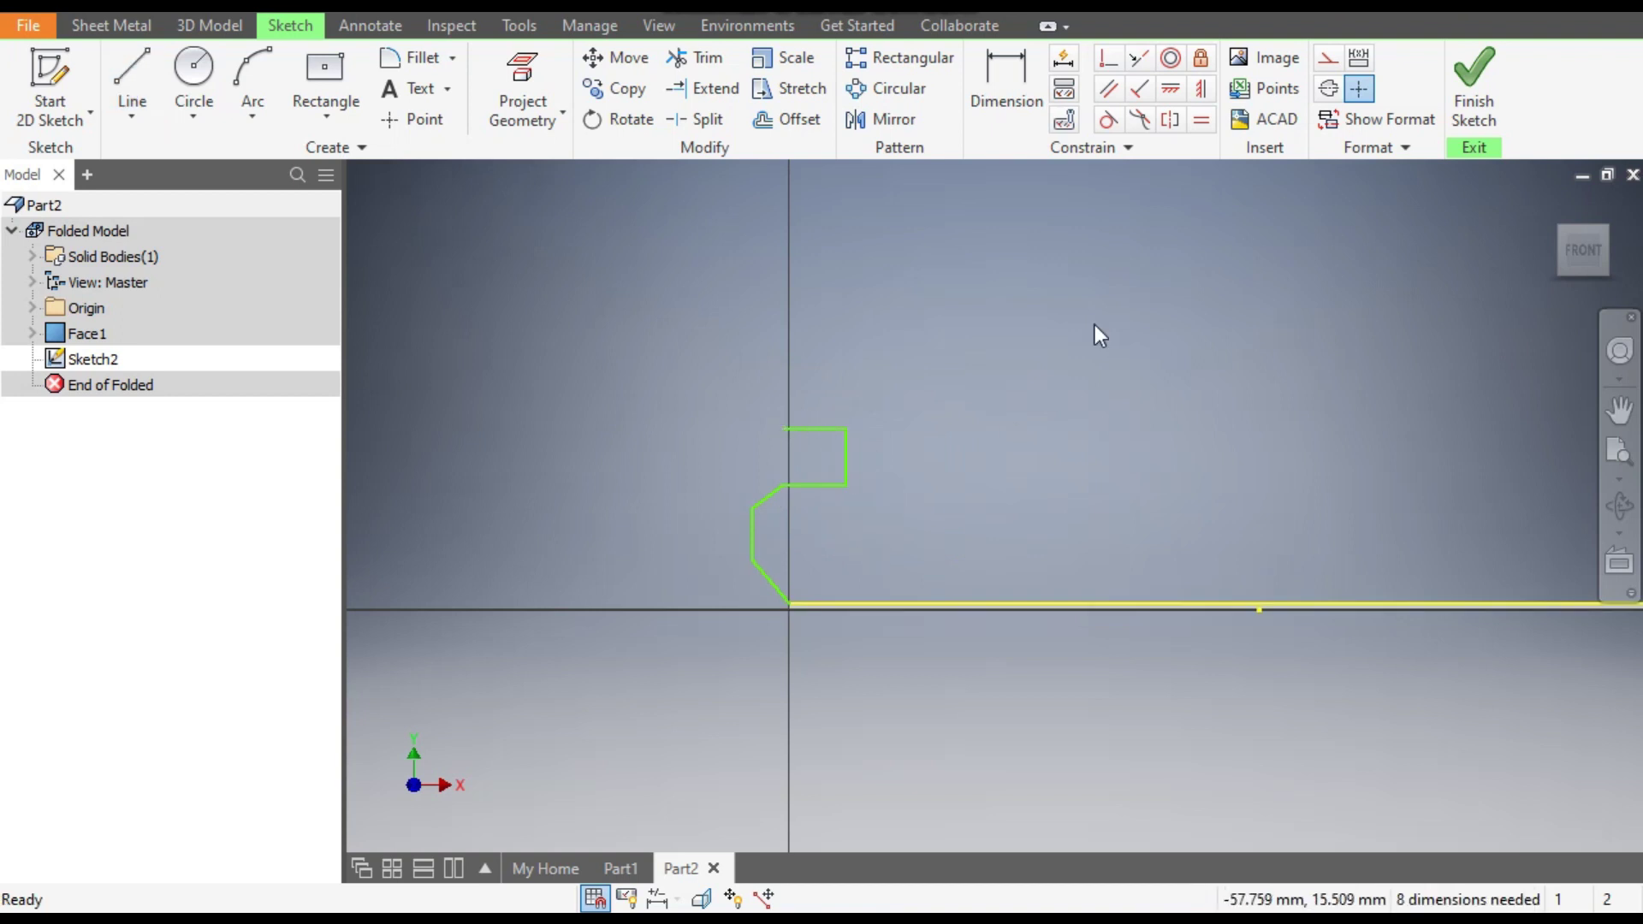
# - Dimension the profile's lower slanted line with a vertical height of 30 mm and a horizontal width of 20 mm
pyautogui.click(987, 82)
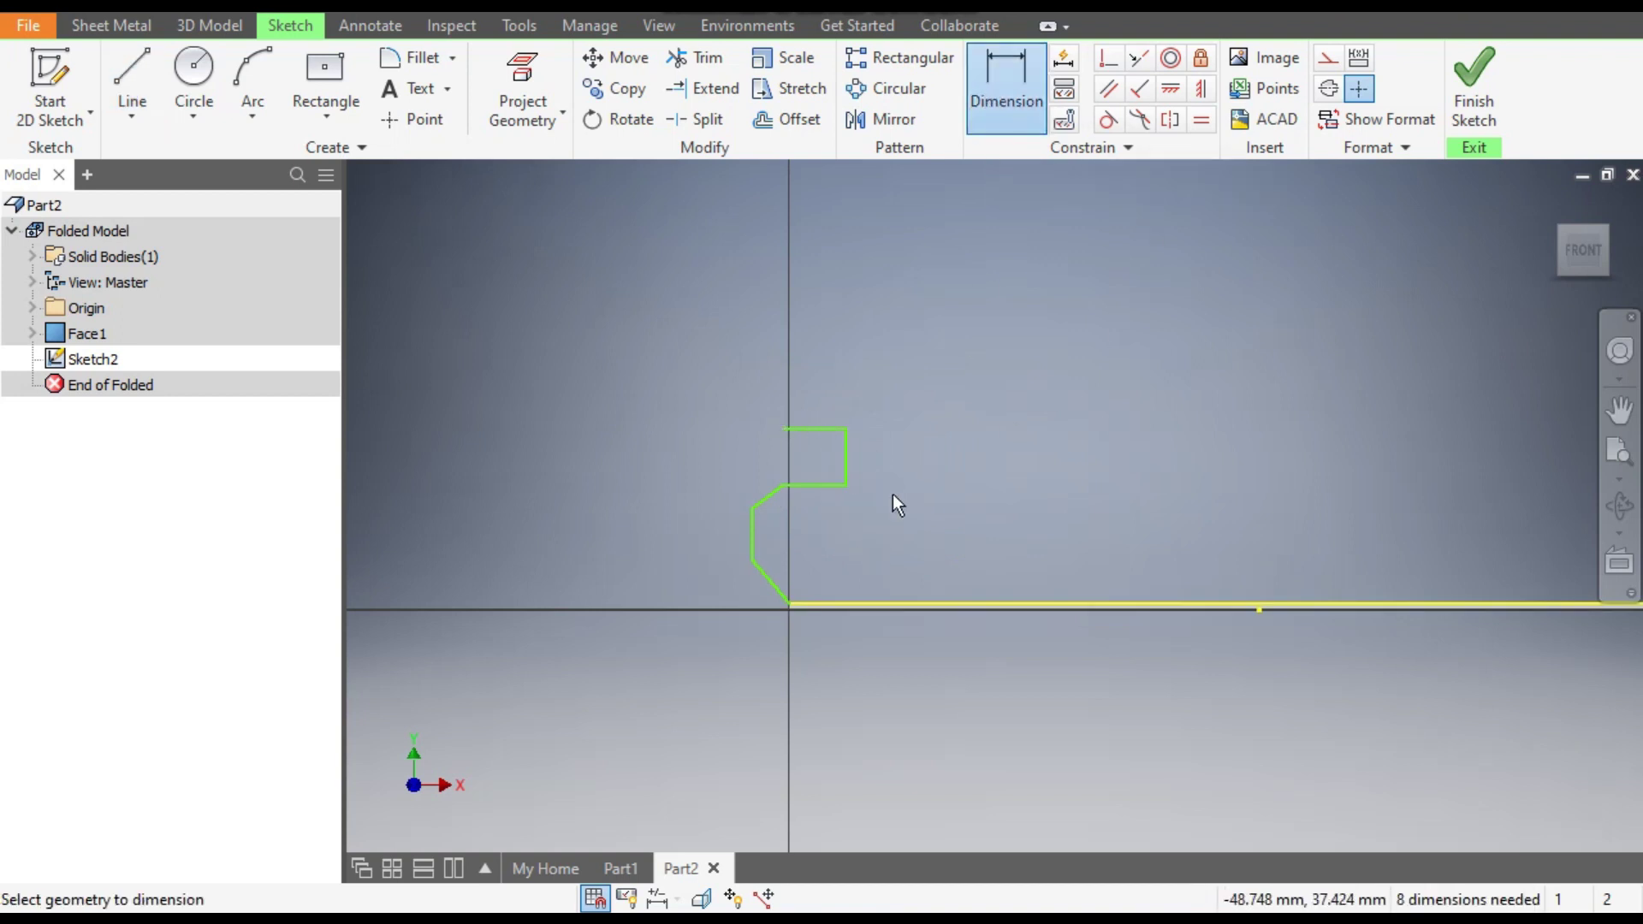
pyautogui.scroll(-3, 783, 582)
pyautogui.click(697, 613)
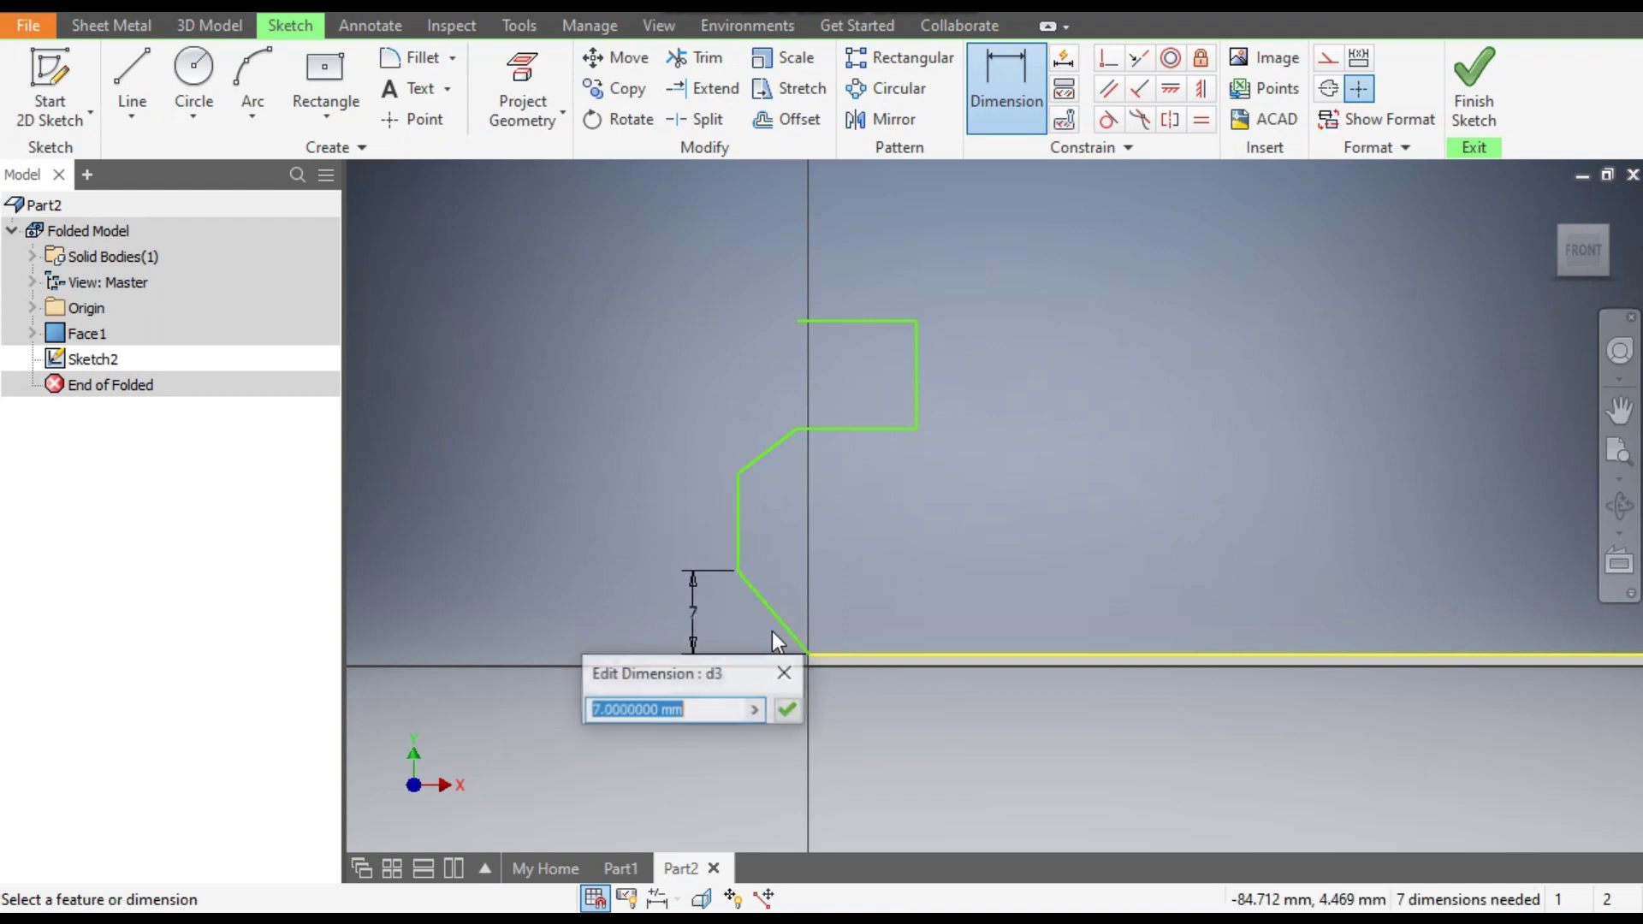
pyautogui.write('30')
pyautogui.press('Return')
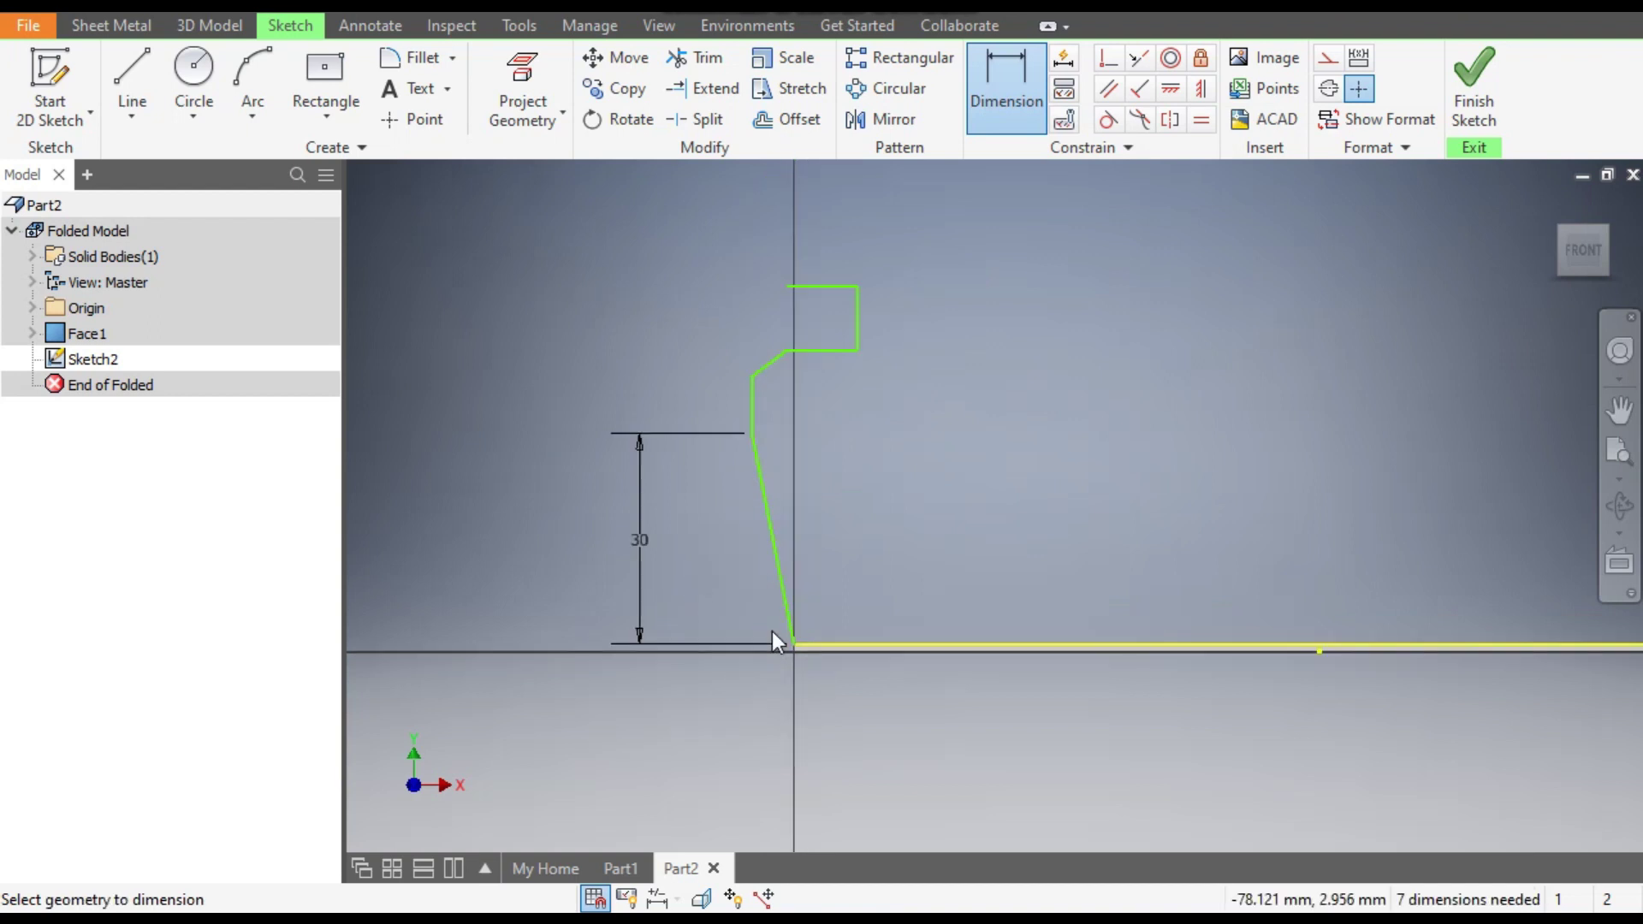
pyautogui.click(760, 496)
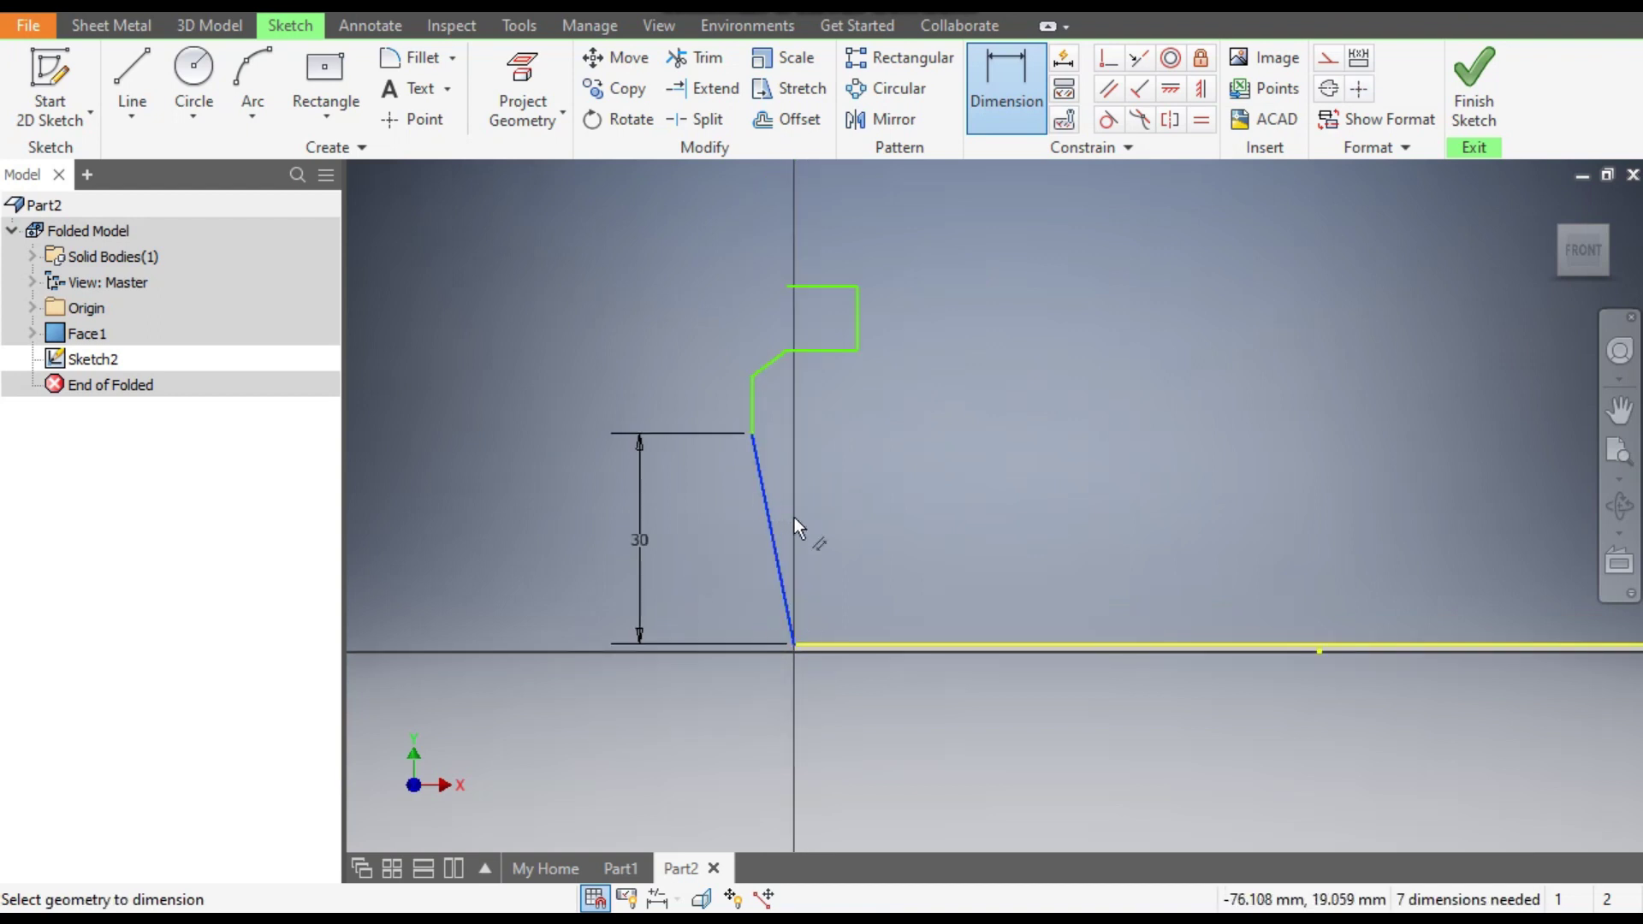
pyautogui.click(773, 397)
pyautogui.write('20')
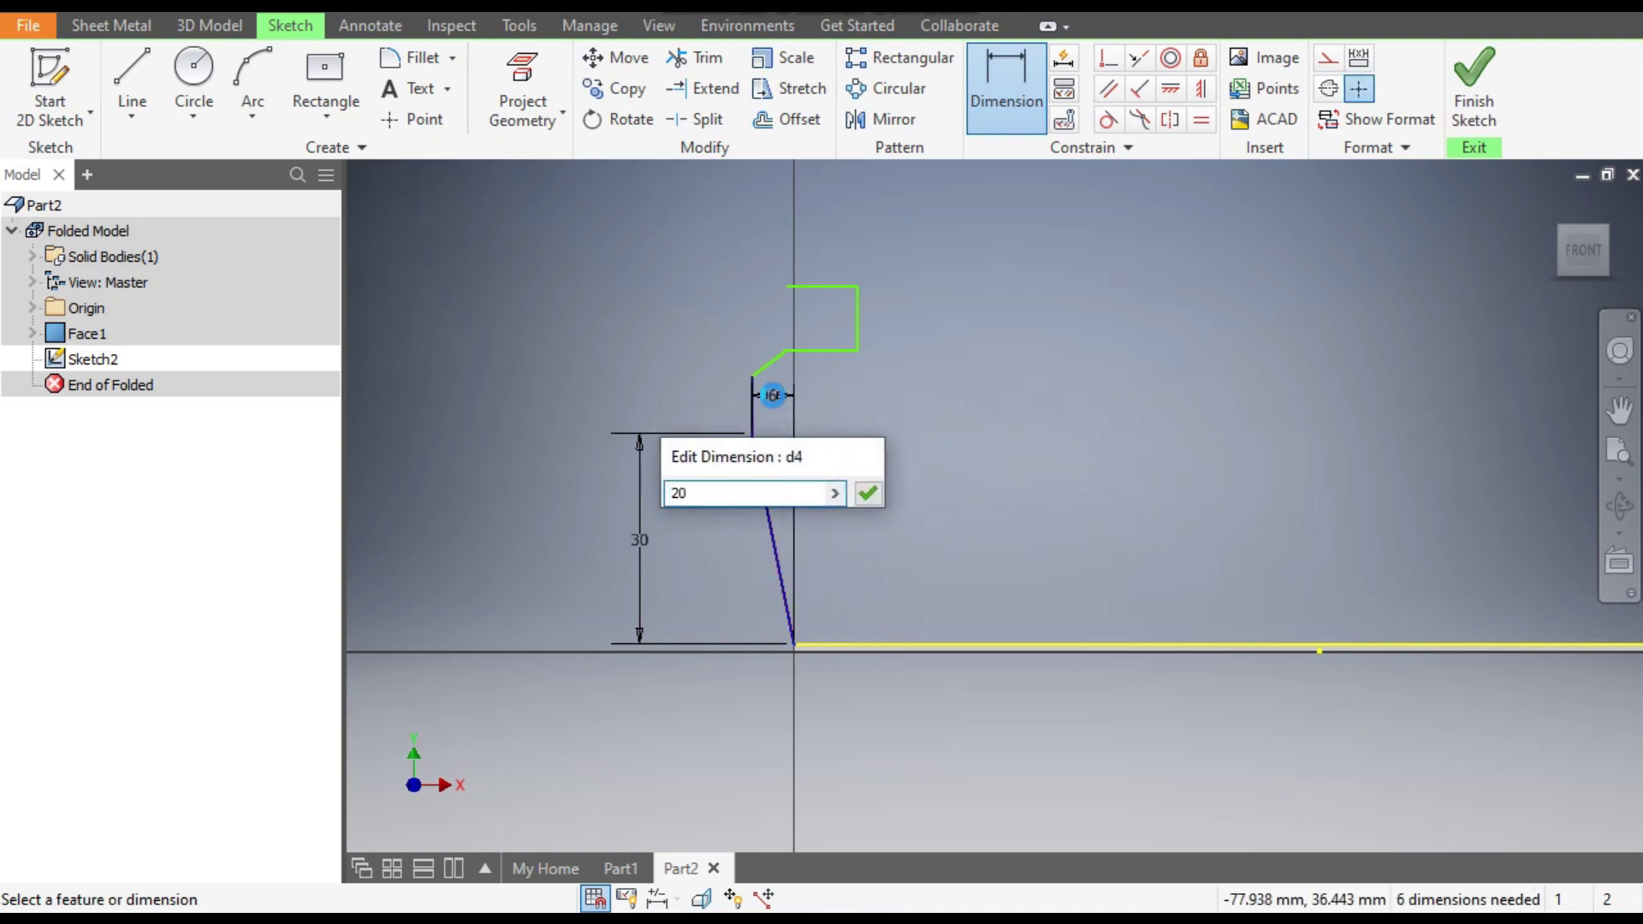
pyautogui.press('Return')
# - Dimension the profile's upper slanted line with a vertical height of 30 mm and a horizontal width of 20 mm
pyautogui.scroll(-5, 656, 316)
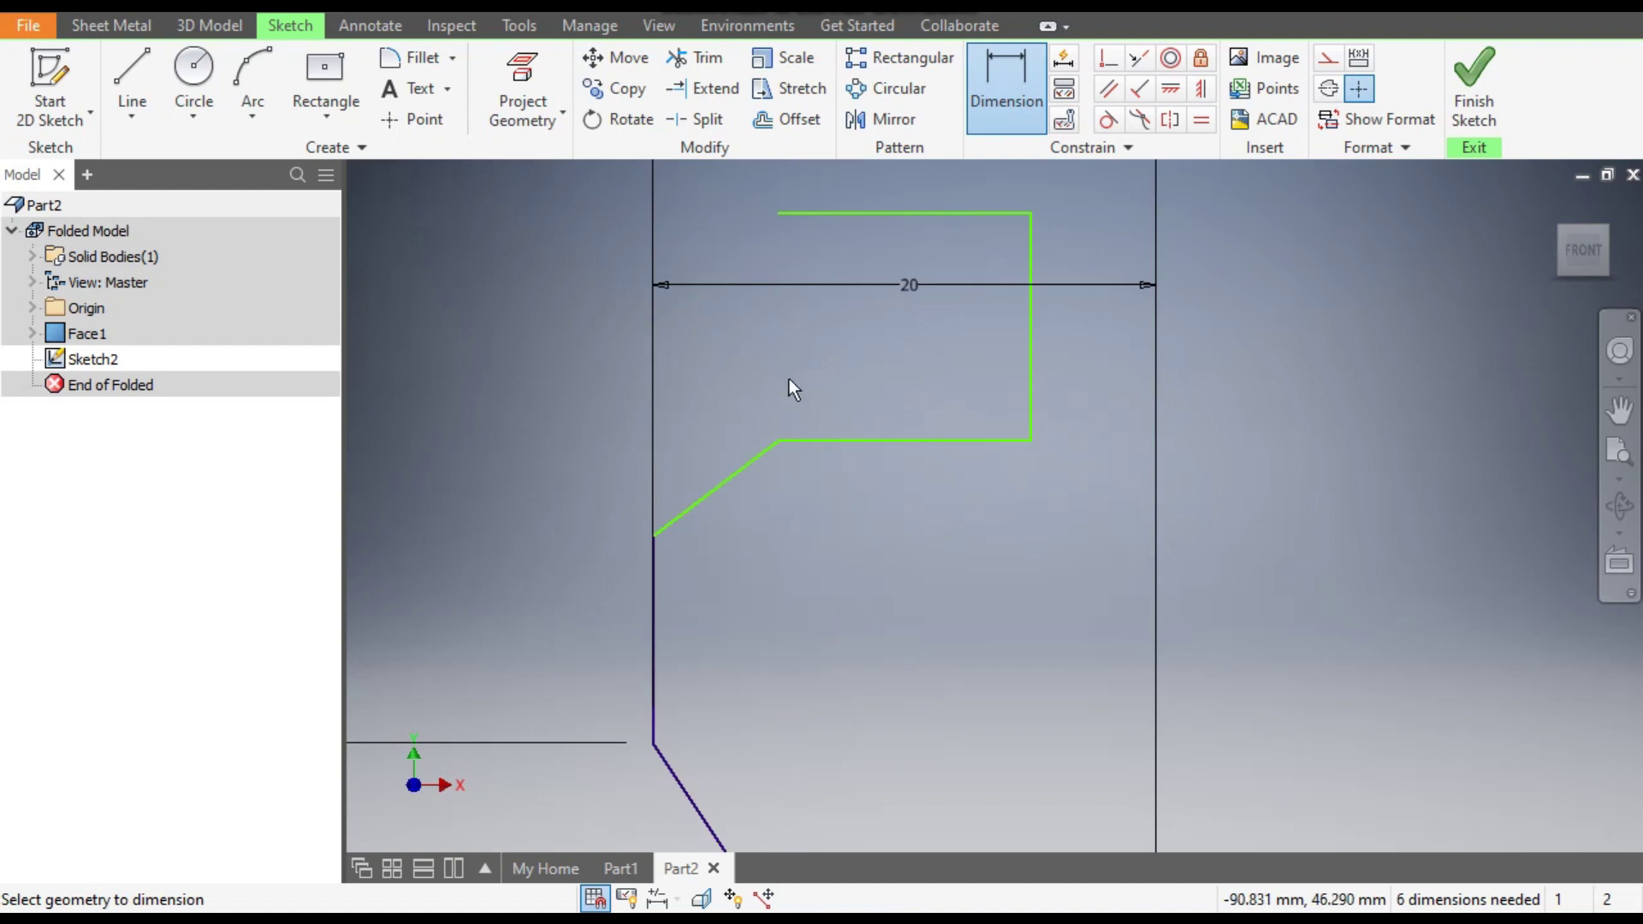
pyautogui.click(736, 474)
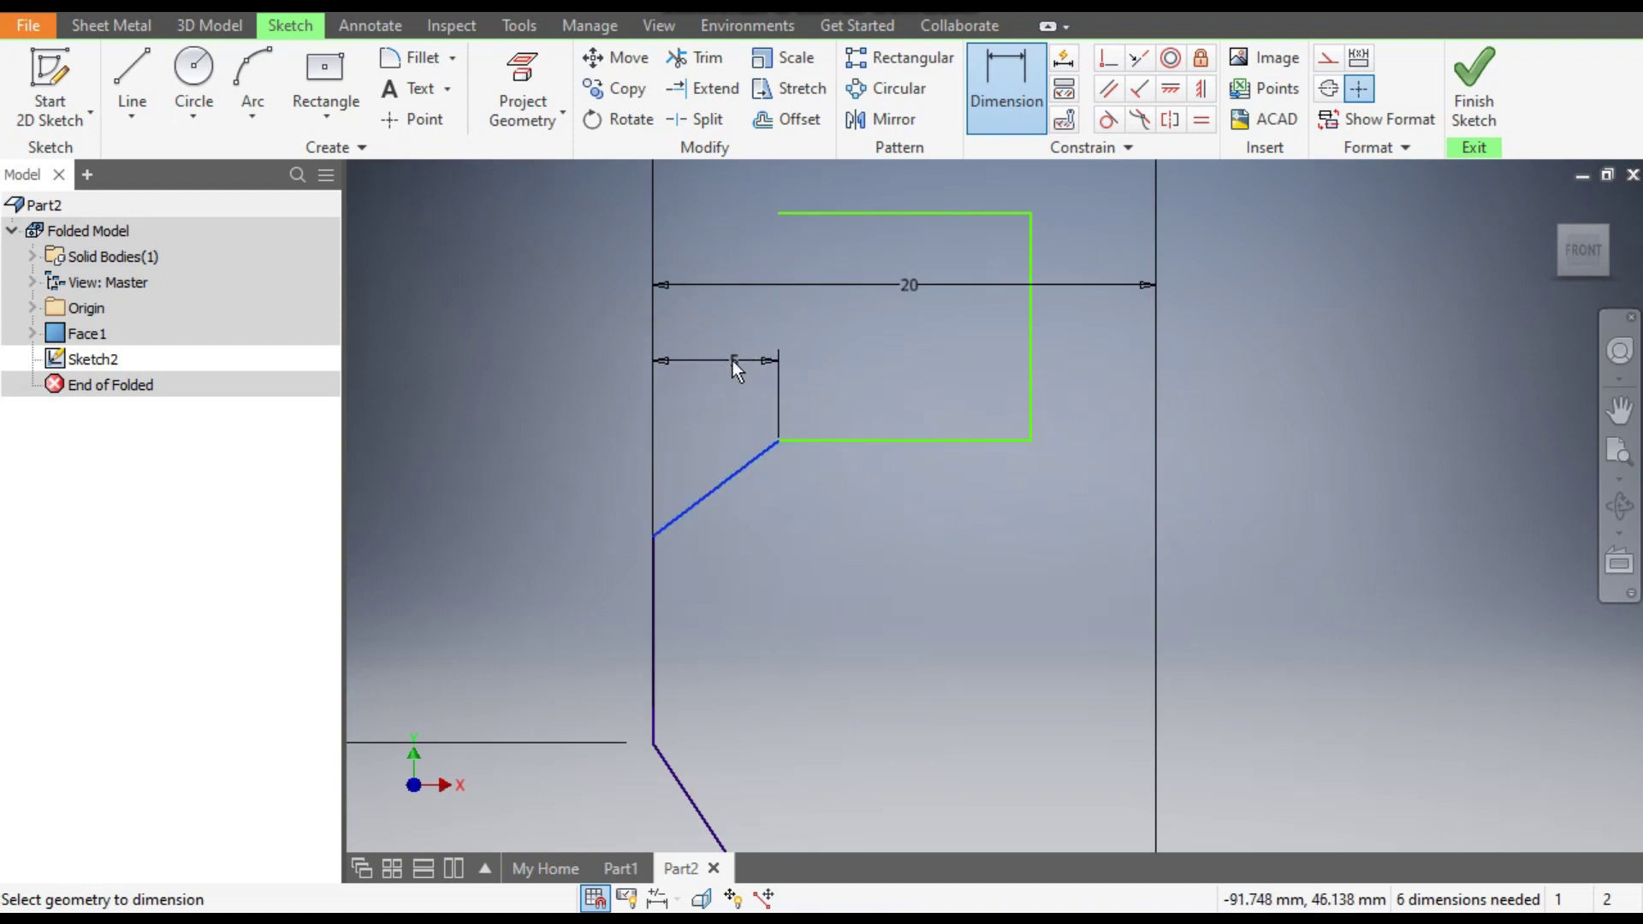
pyautogui.click(443, 485)
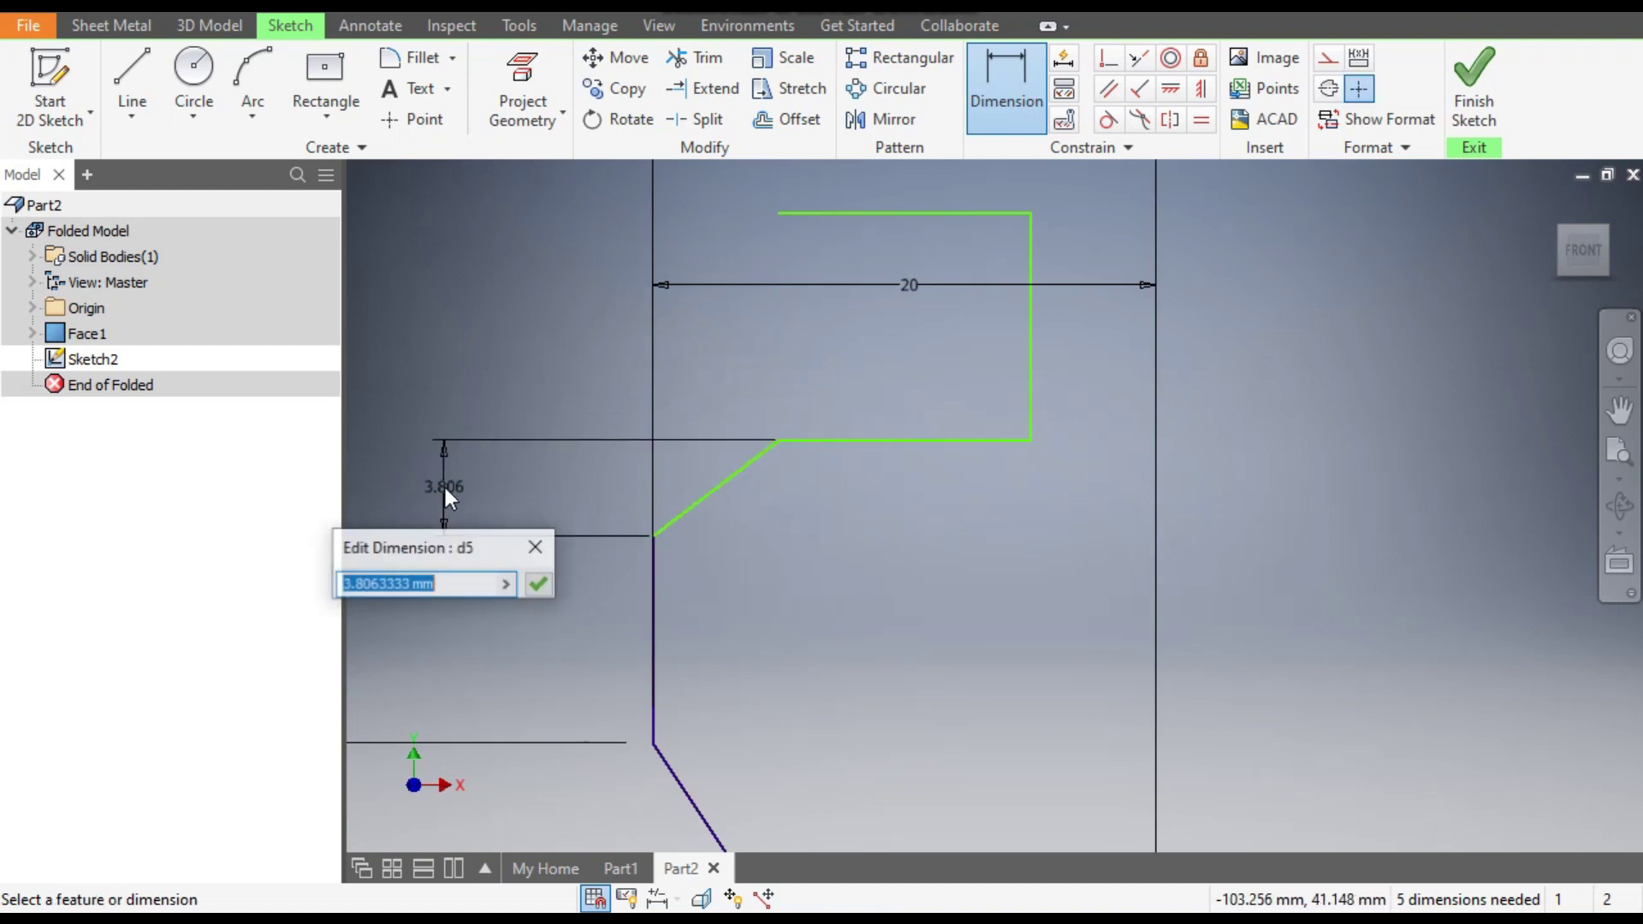
pyautogui.write('30')
pyautogui.press('Return')
pyautogui.scroll(8, 645, 659)
pyautogui.scroll(-4, 633, 599)
pyautogui.scroll(1, 615, 538)
pyautogui.click(645, 424)
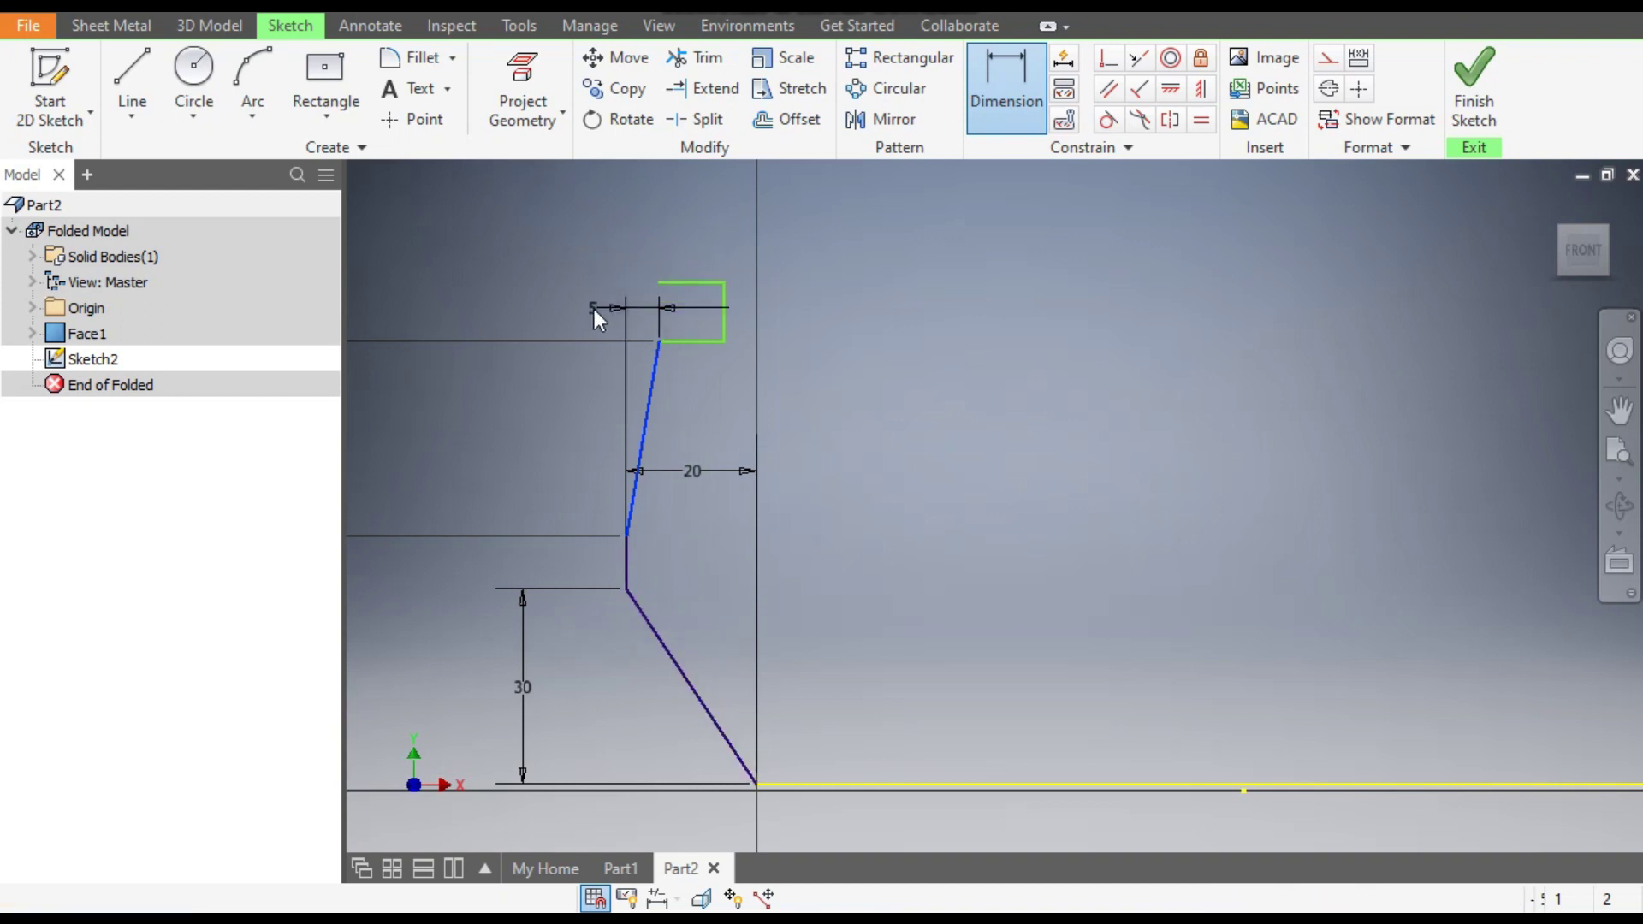
pyautogui.click(594, 310)
pyautogui.write('20')
pyautogui.press('Return')
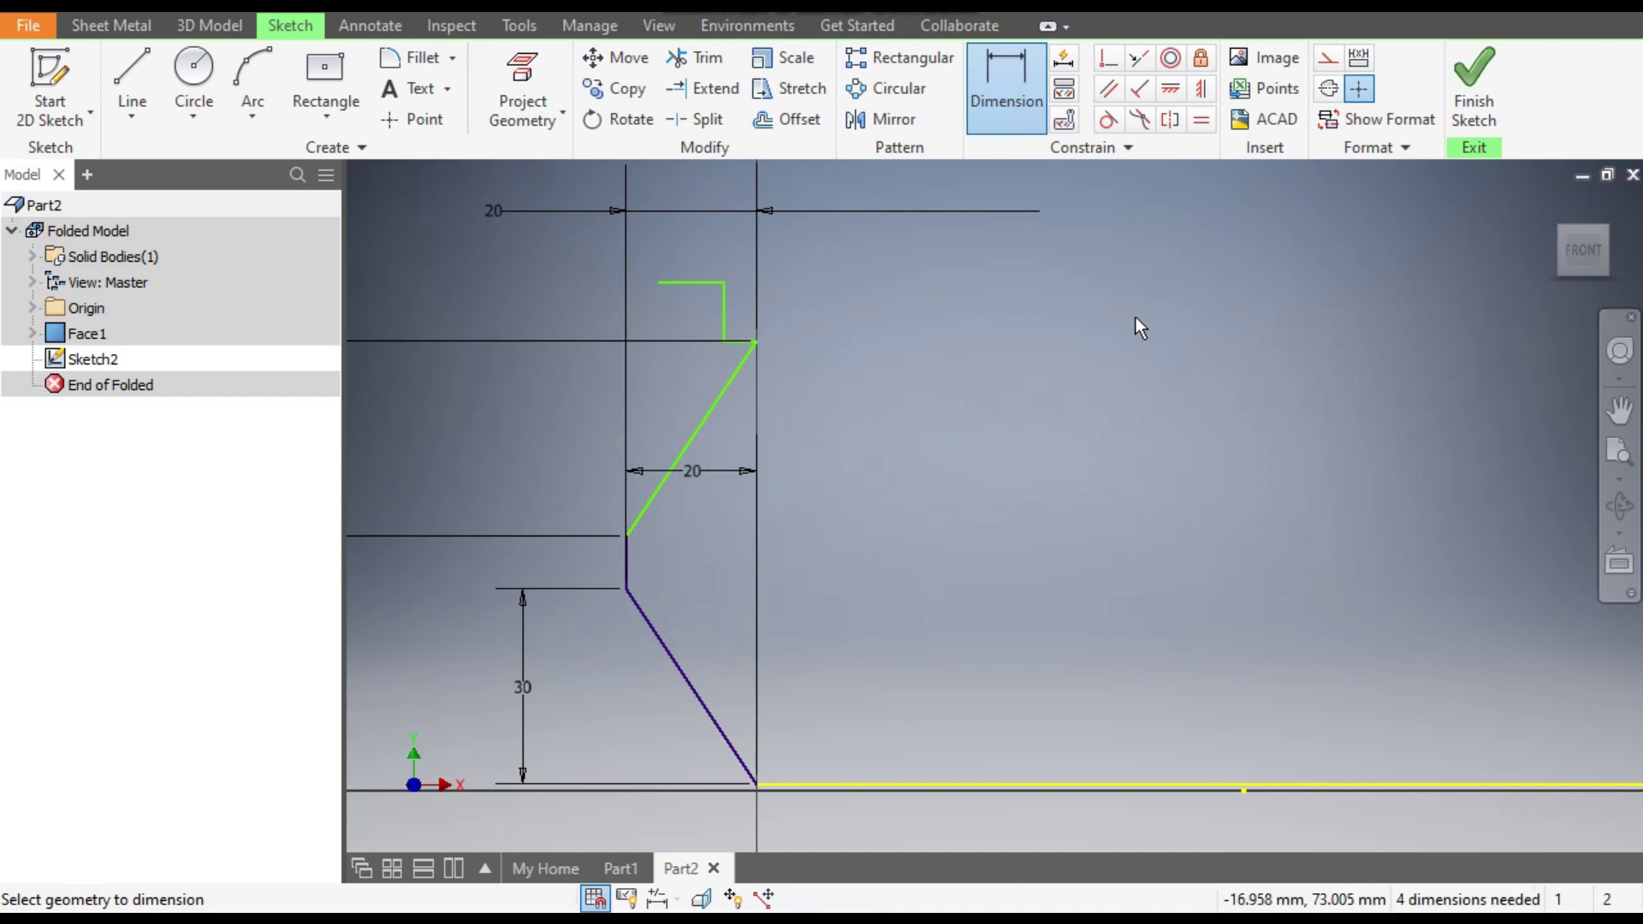
pyautogui.press('Escape')
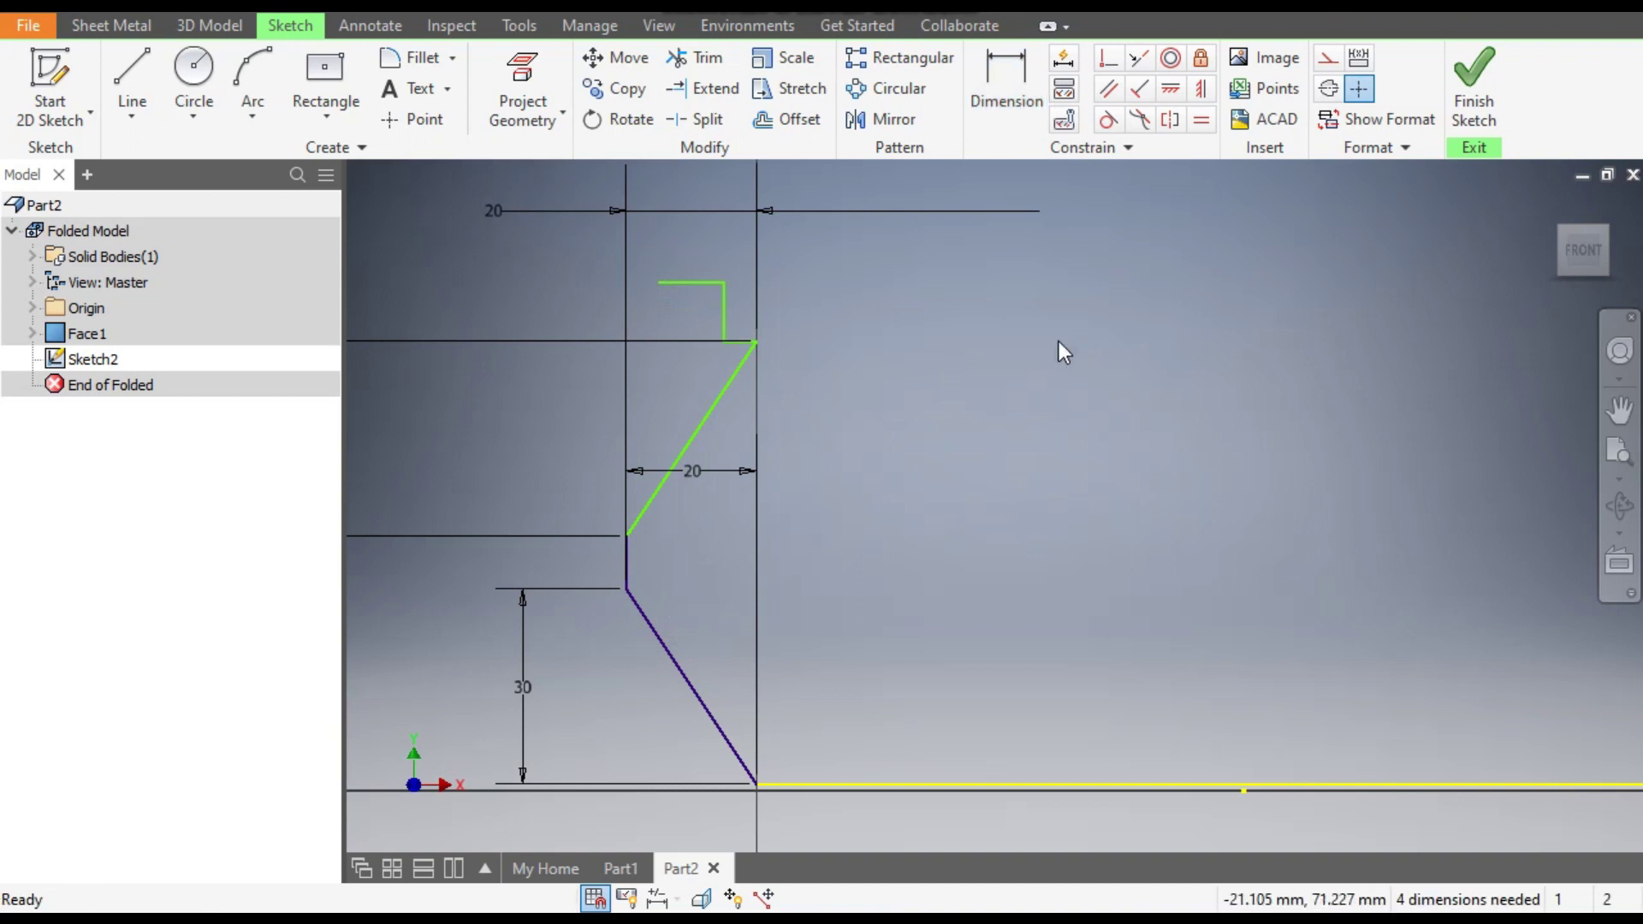
# - Reshape the hook above the upper slant by moving its vertical line inward and shortening the top return, making both horizontals about 13 mm long
pyautogui.moveTo(726, 310); pyautogui.dragTo(846, 320)
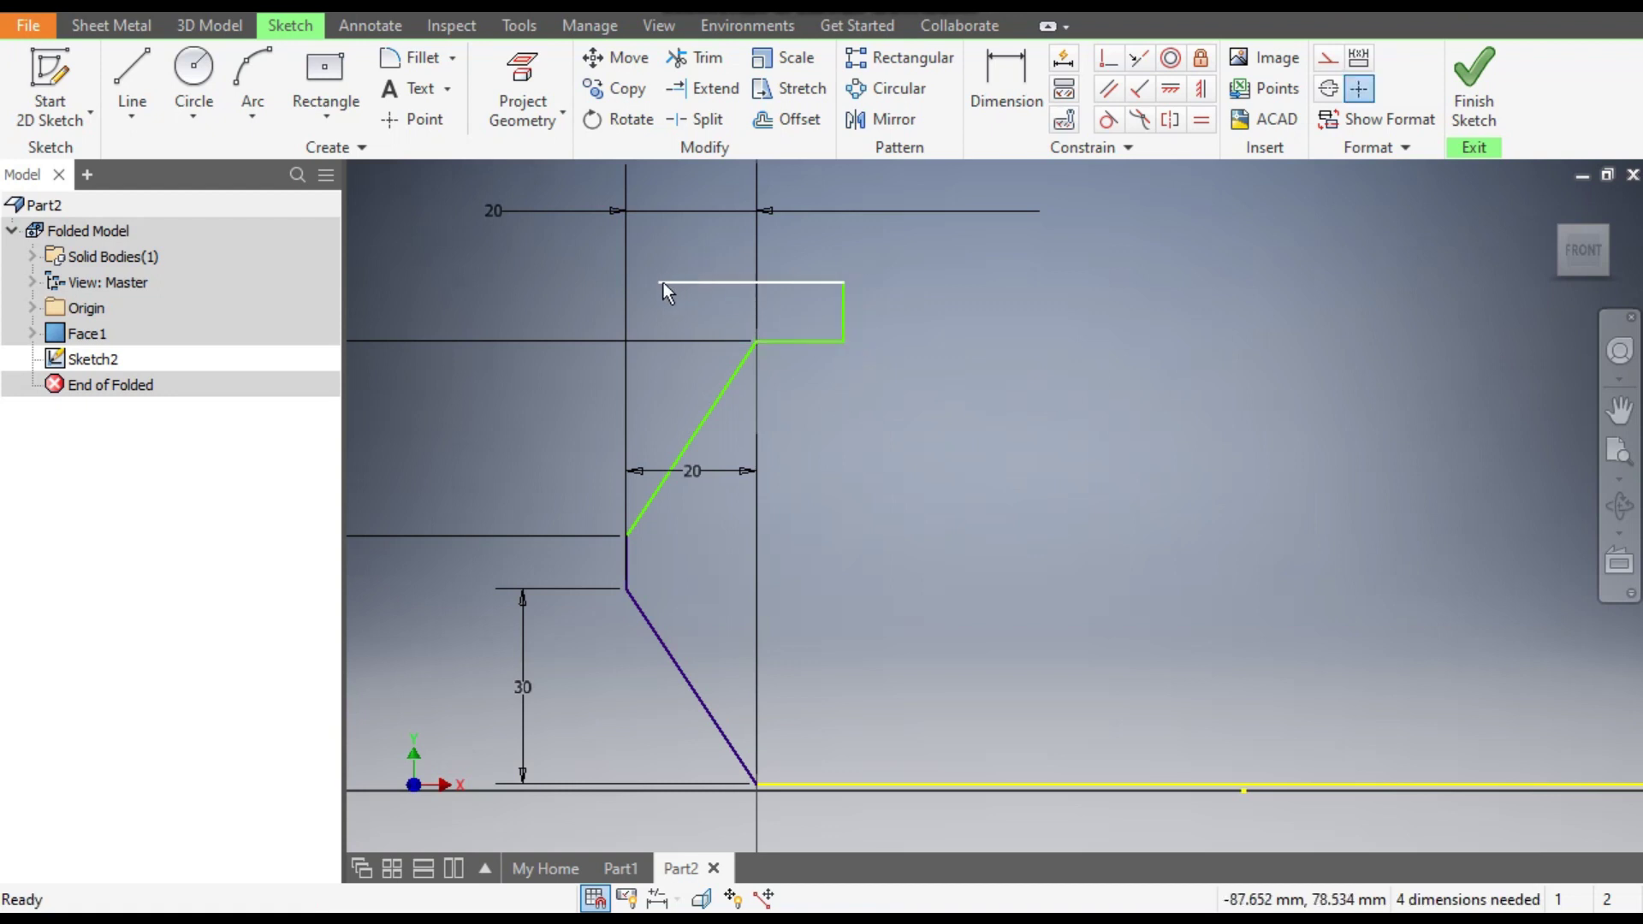
pyautogui.moveTo(659, 283); pyautogui.dragTo(755, 288)
pyautogui.click(946, 429)
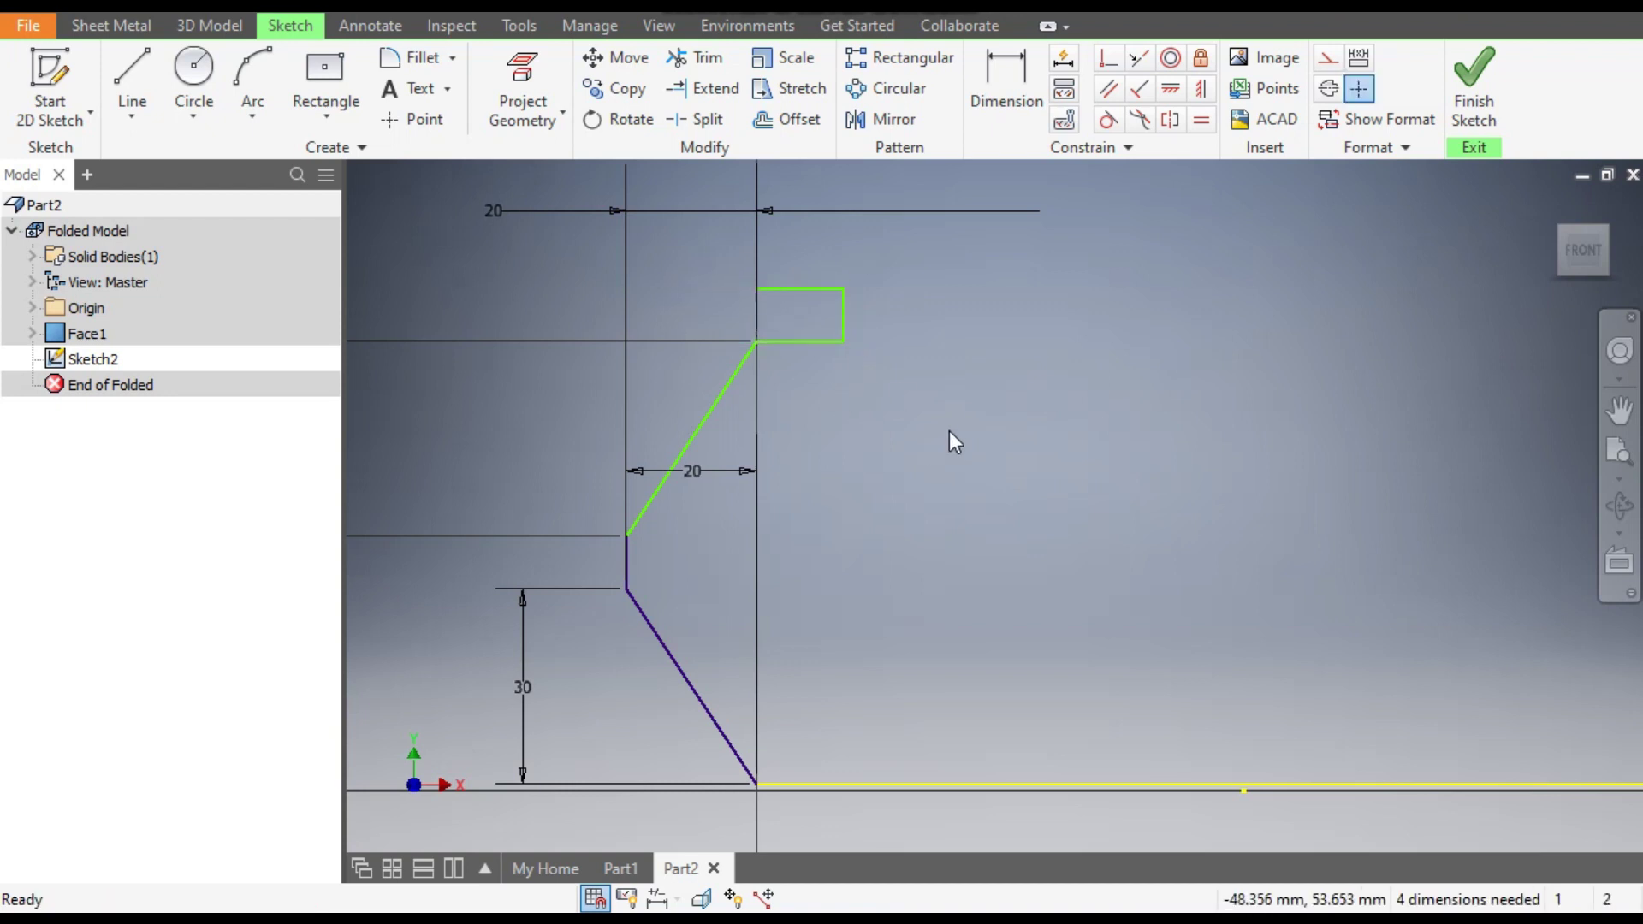
# - Dimension the vertical line between the two slanted lines at 40 mm
pyautogui.click(1013, 92)
pyautogui.scroll(3, 1199, 480)
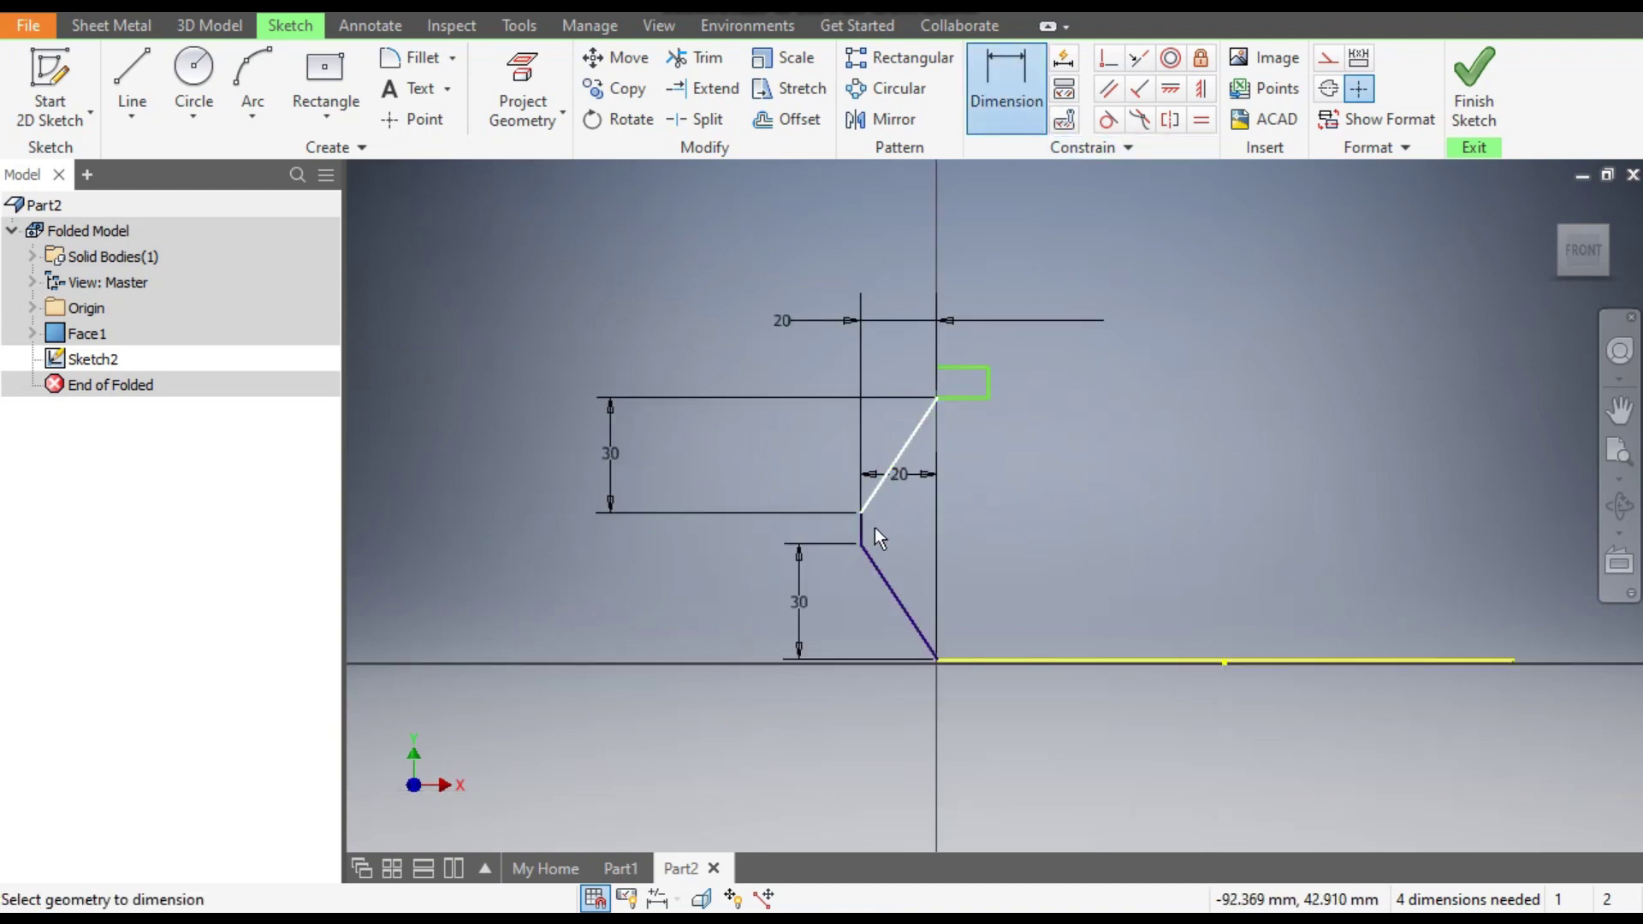
pyautogui.scroll(-3, 876, 534)
pyautogui.click(917, 580)
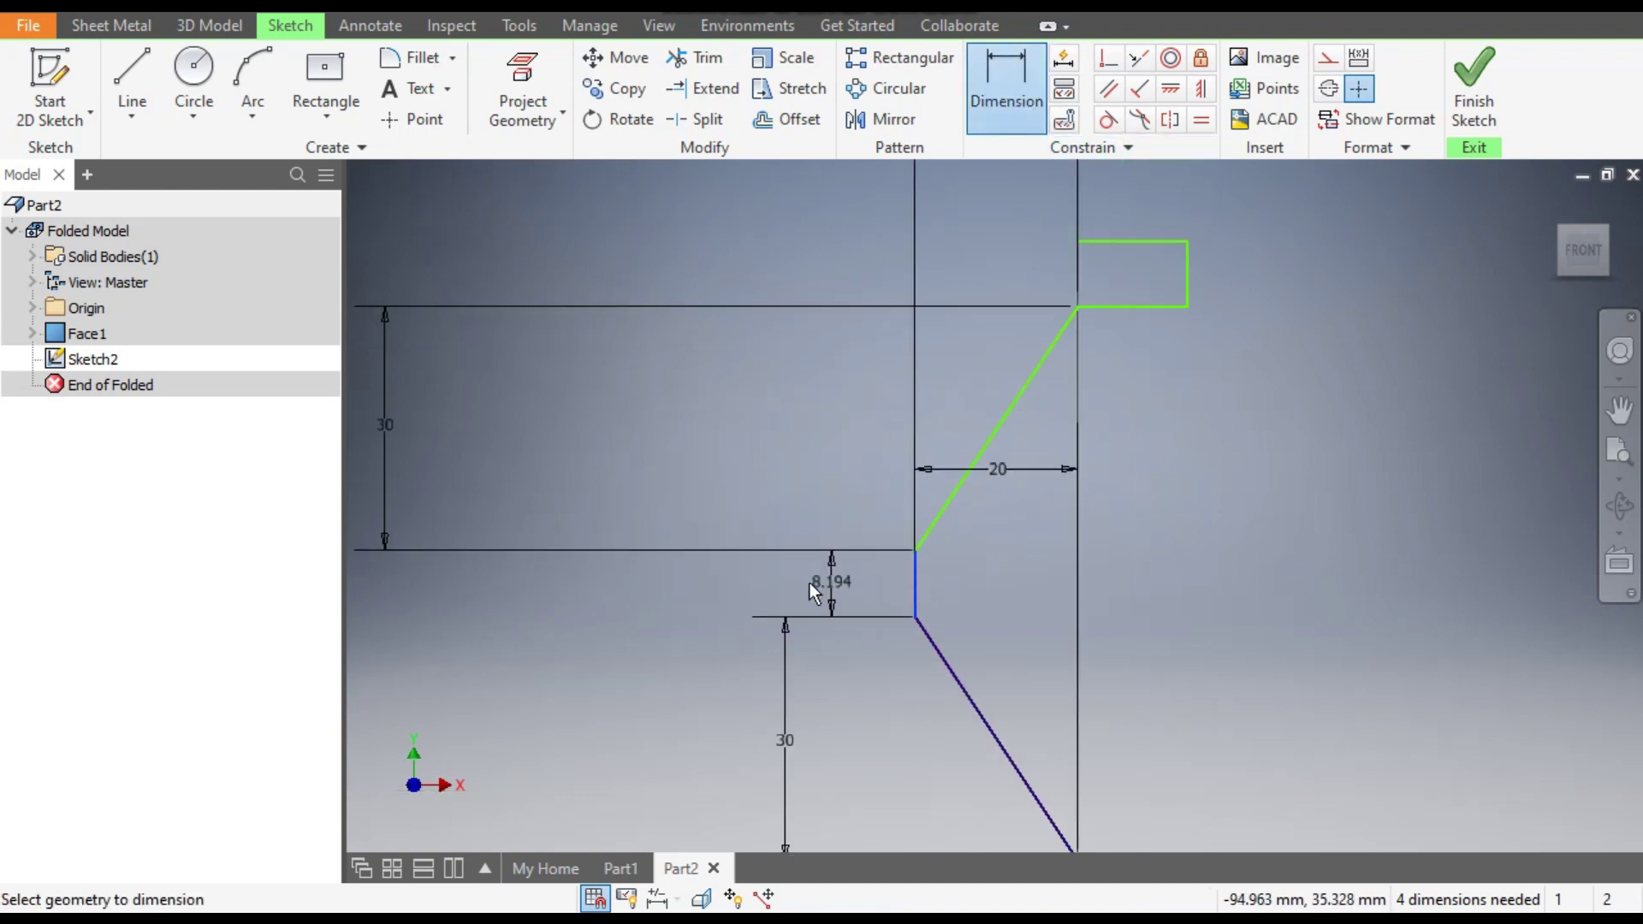
pyautogui.click(790, 583)
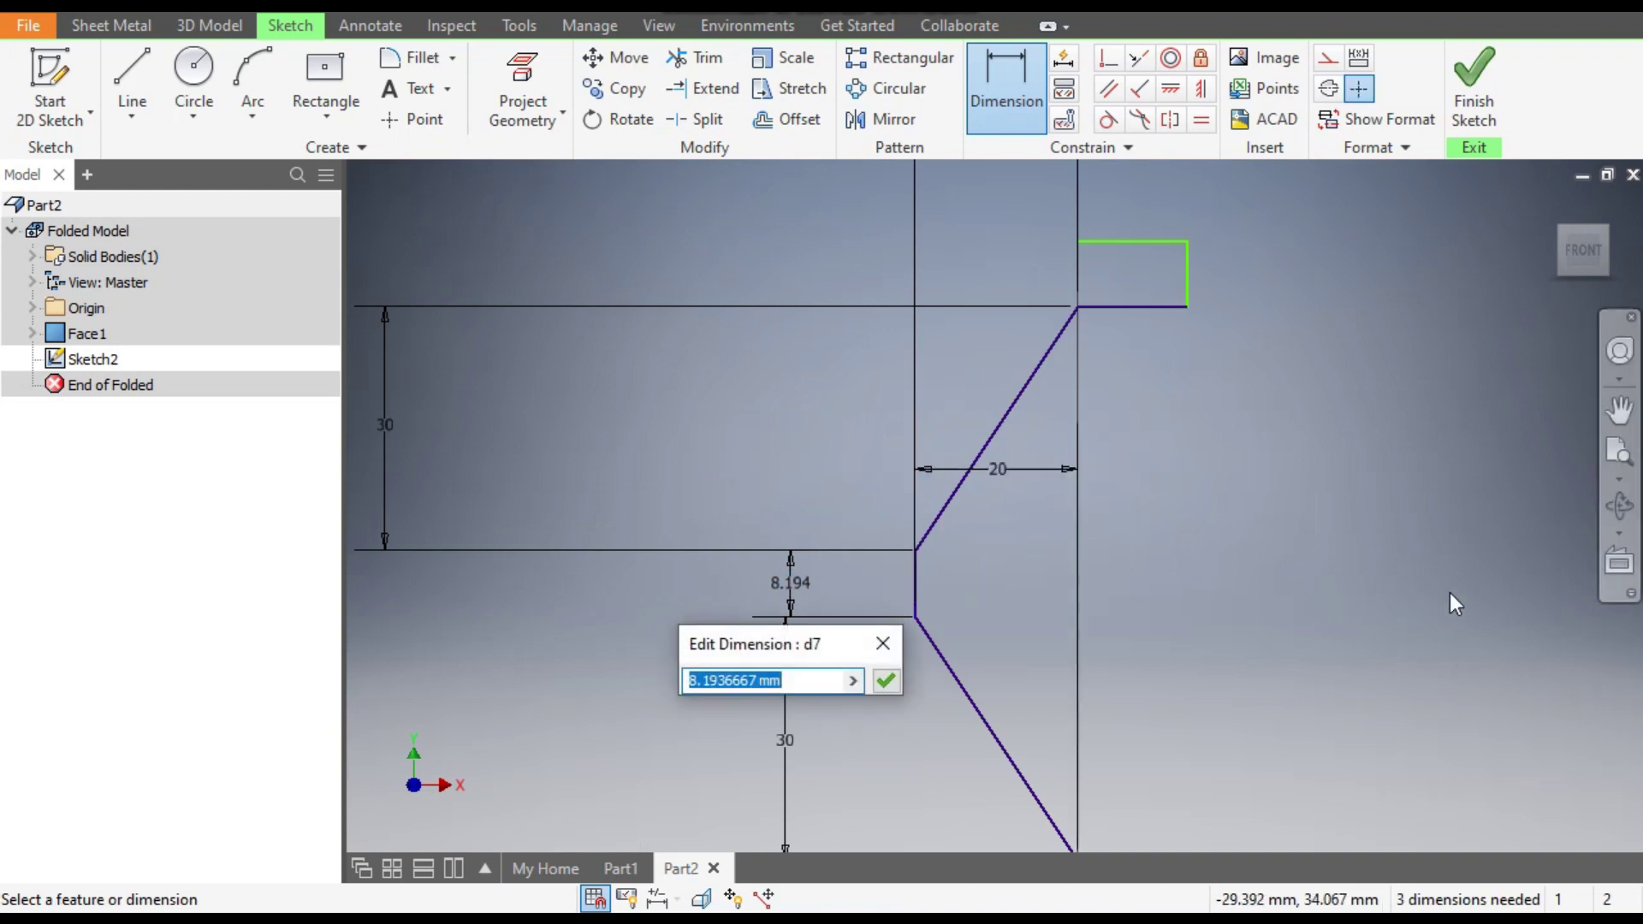
pyautogui.write('40')
pyautogui.press('Return')
# - Dimension the hook's lower horizontal line, starting at the upper slant's end, at 40 mm
pyautogui.scroll(2, 1446, 603)
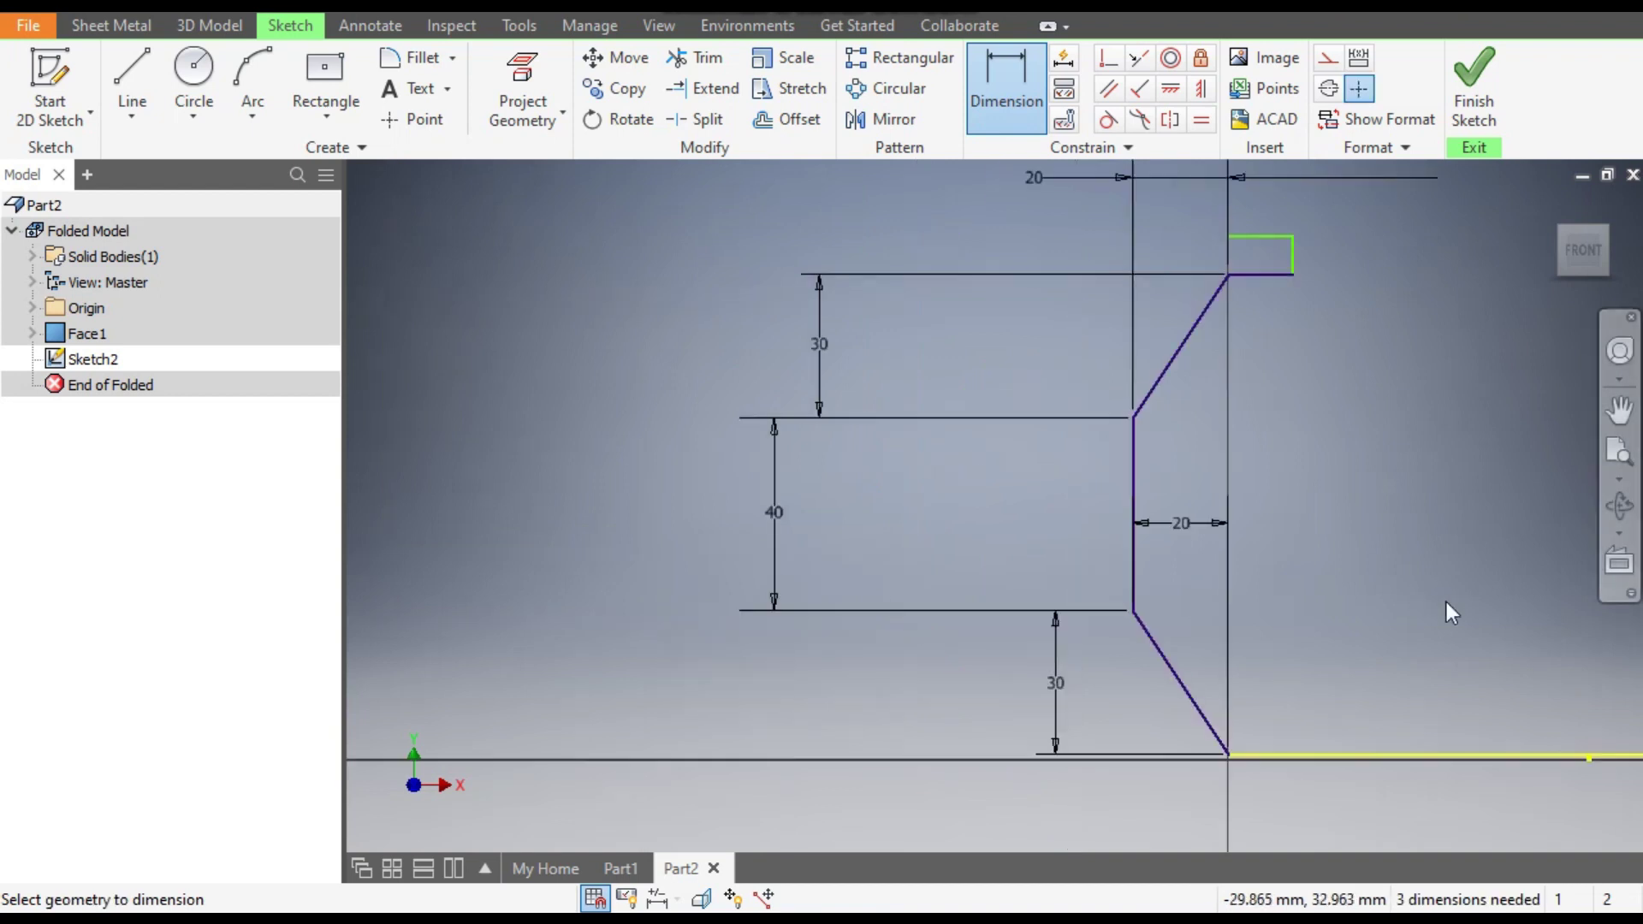
pyautogui.scroll(2, 1447, 602)
pyautogui.scroll(-4, 1538, 551)
pyautogui.click(1052, 417)
pyautogui.click(1044, 475)
pyautogui.write('40')
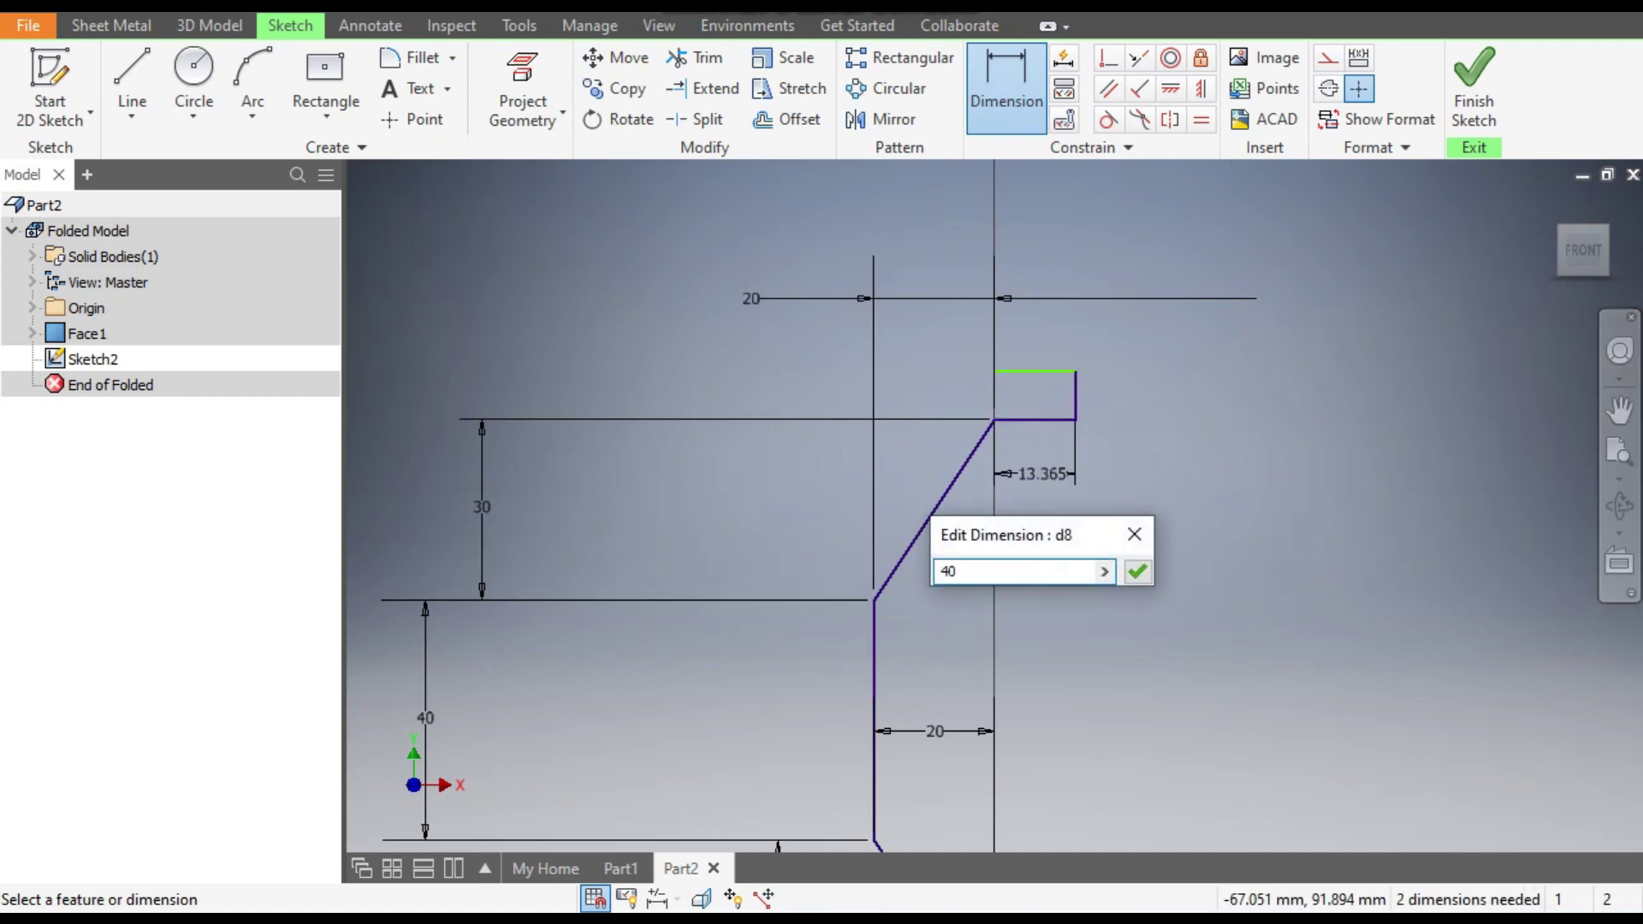
pyautogui.press('Return')
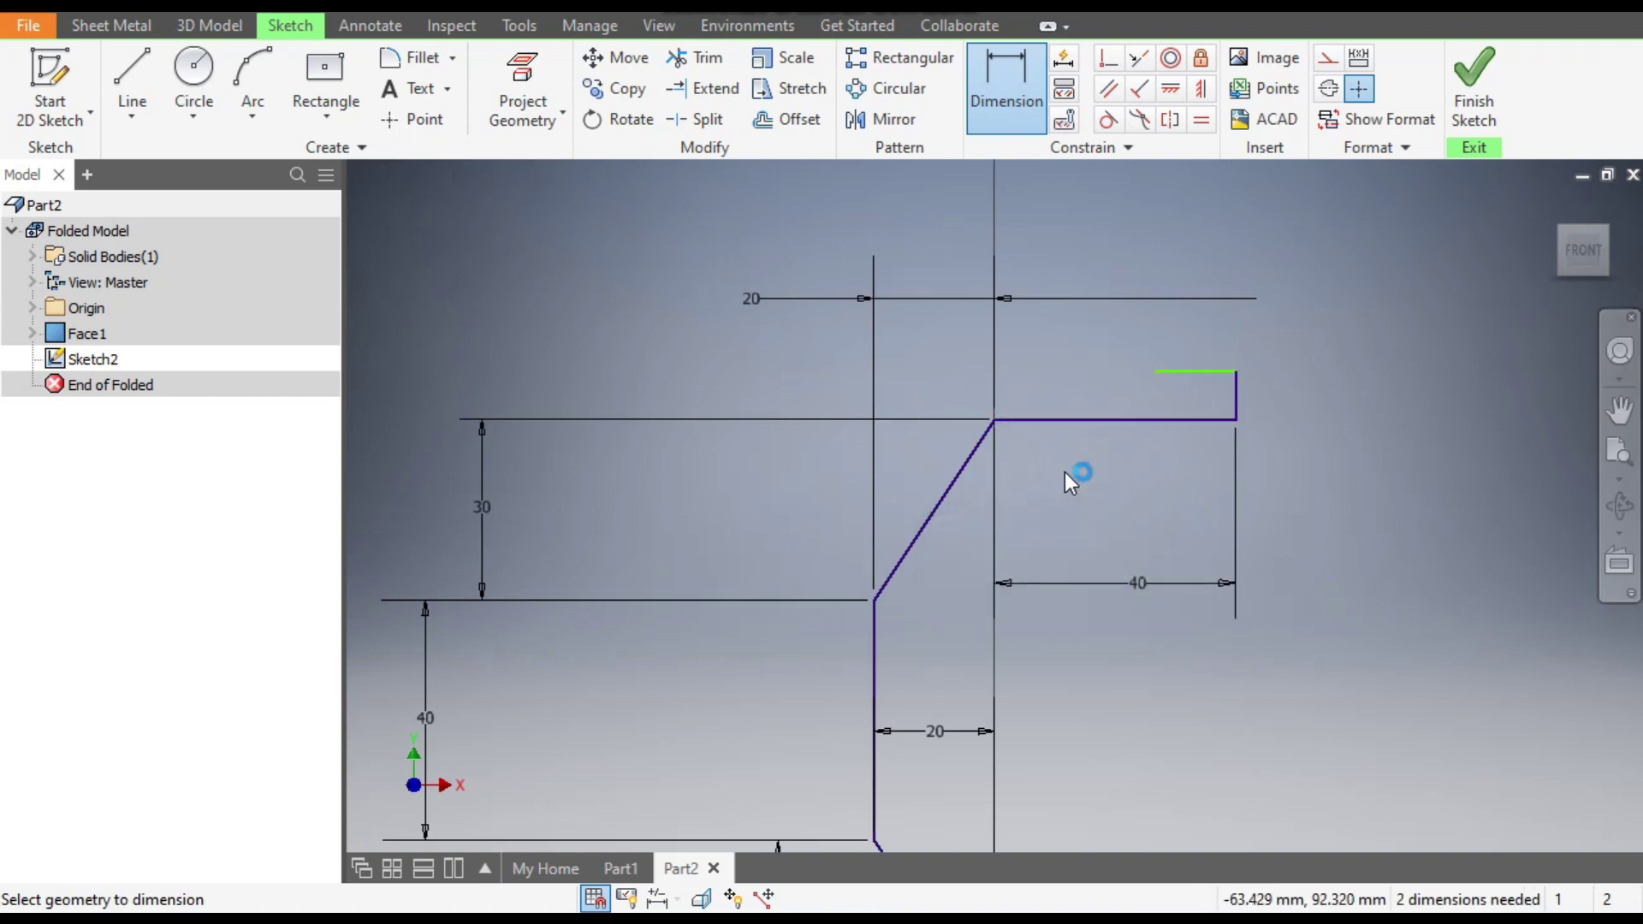
# - Dimension the hook's vertical line at 30 mm and its top horizontal return at 15 mm
pyautogui.click(1154, 419)
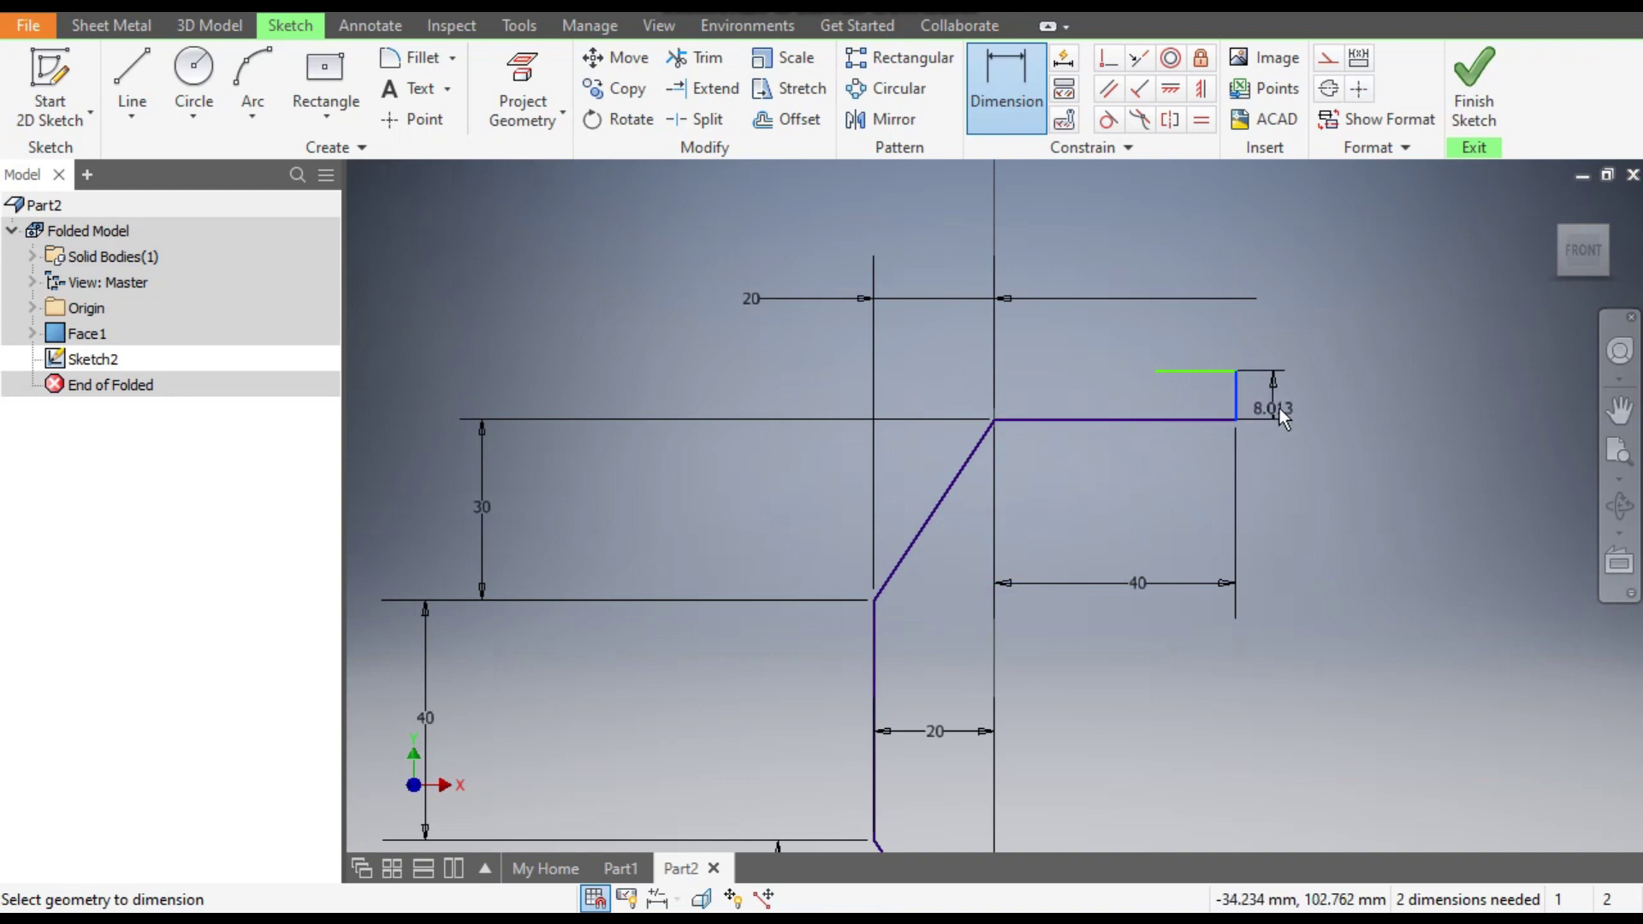
pyautogui.click(1282, 403)
pyautogui.write('30')
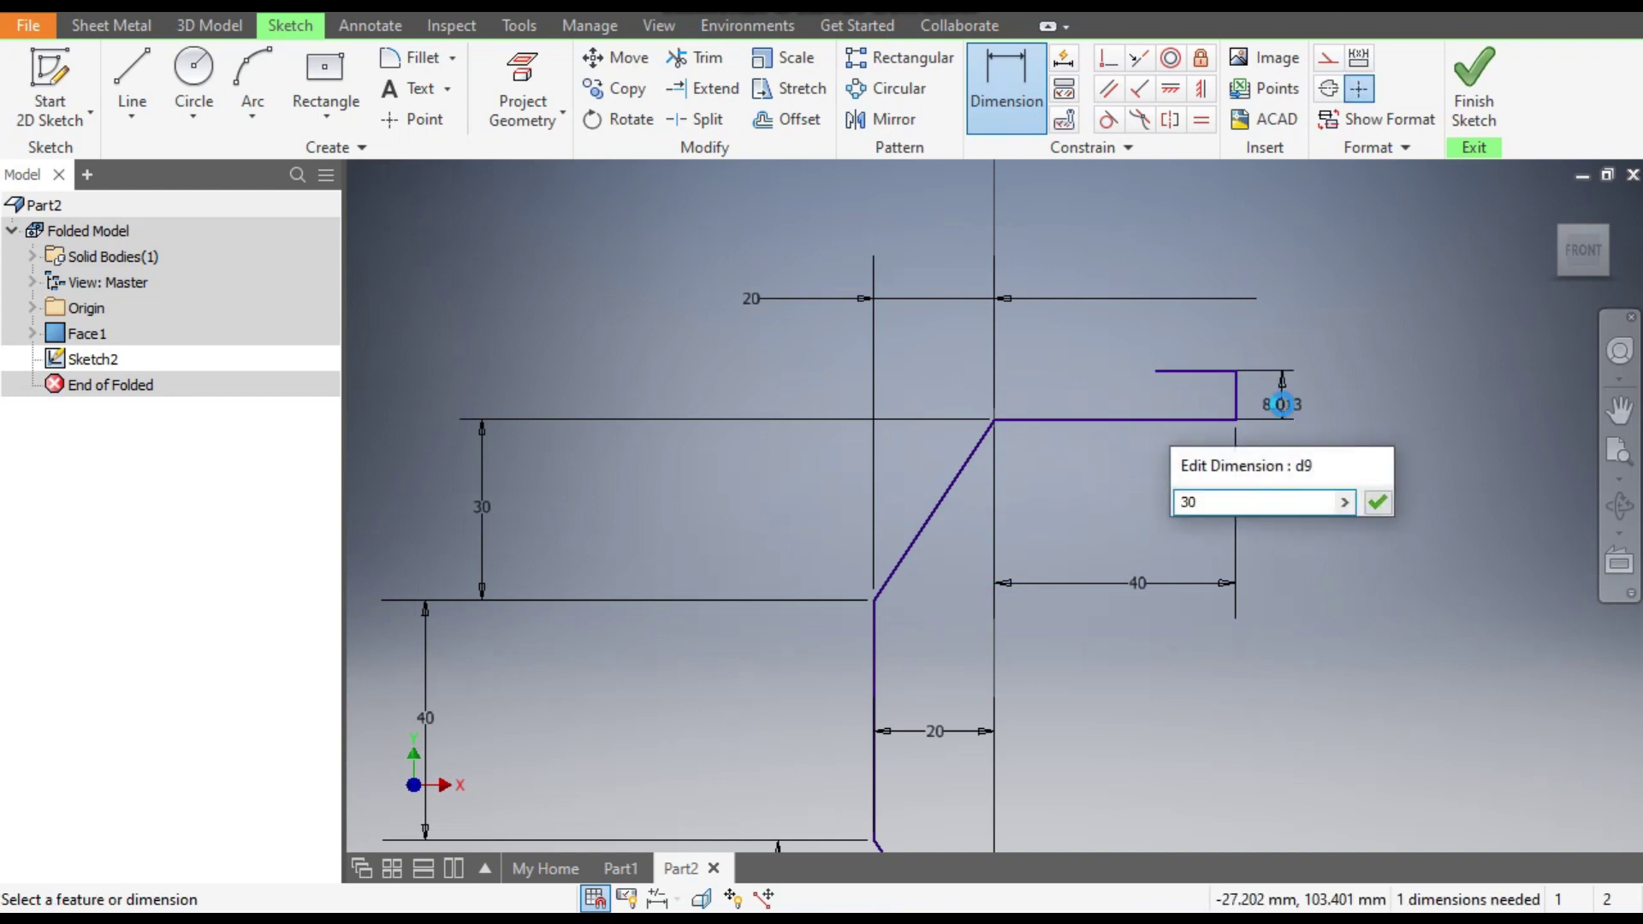
pyautogui.press('Return')
pyautogui.click(1193, 238)
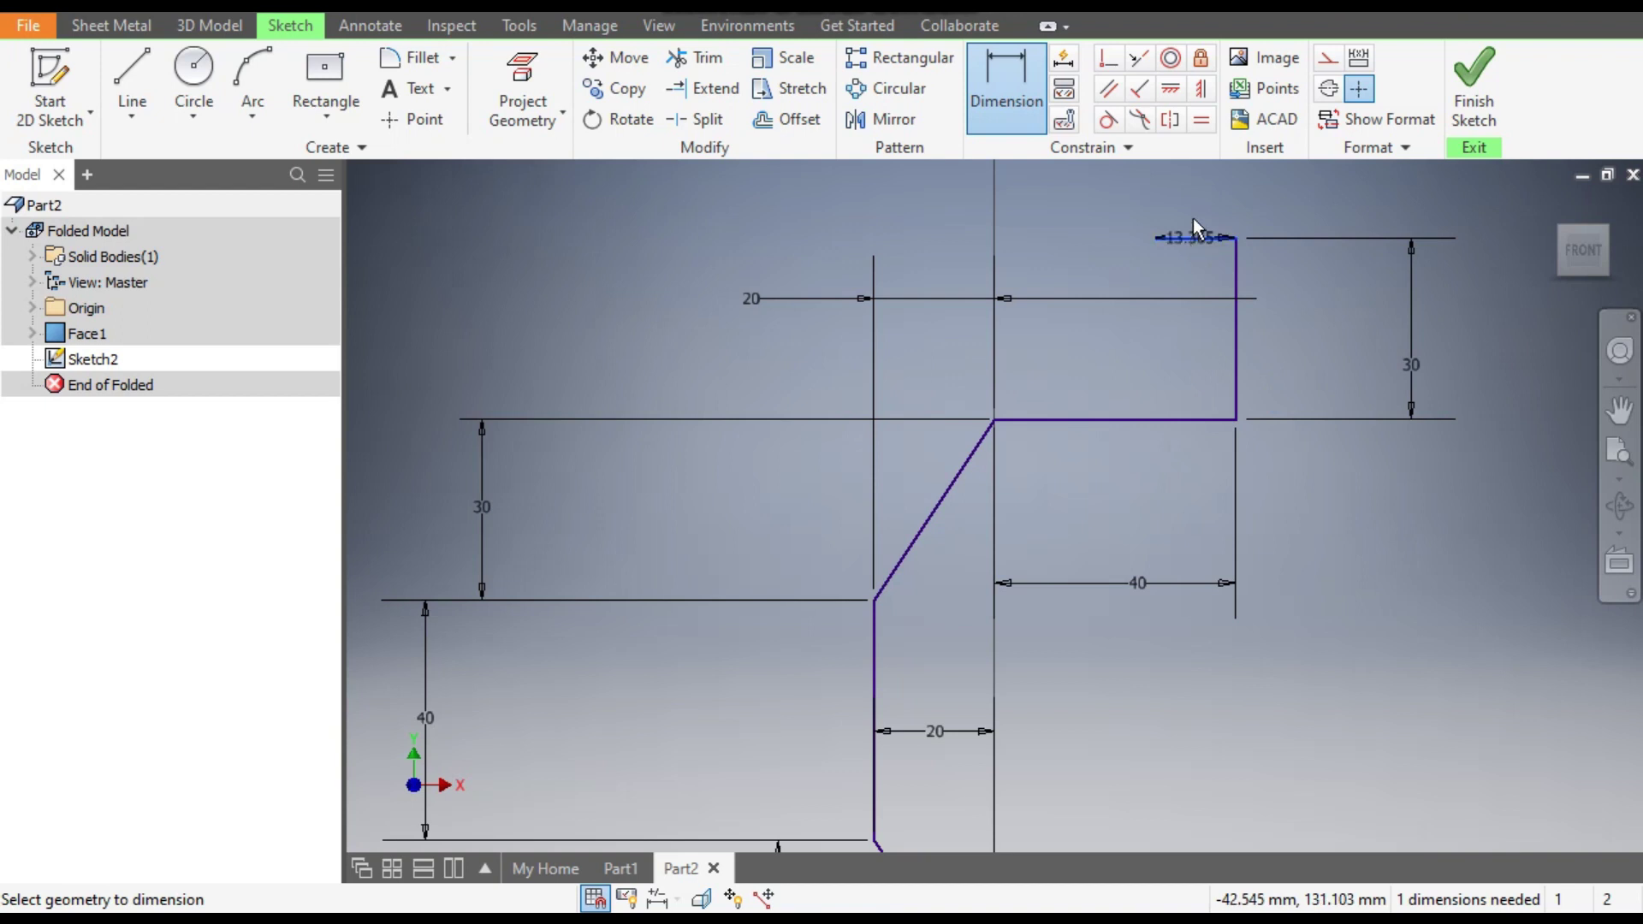
pyautogui.click(1193, 202)
pyautogui.write('15')
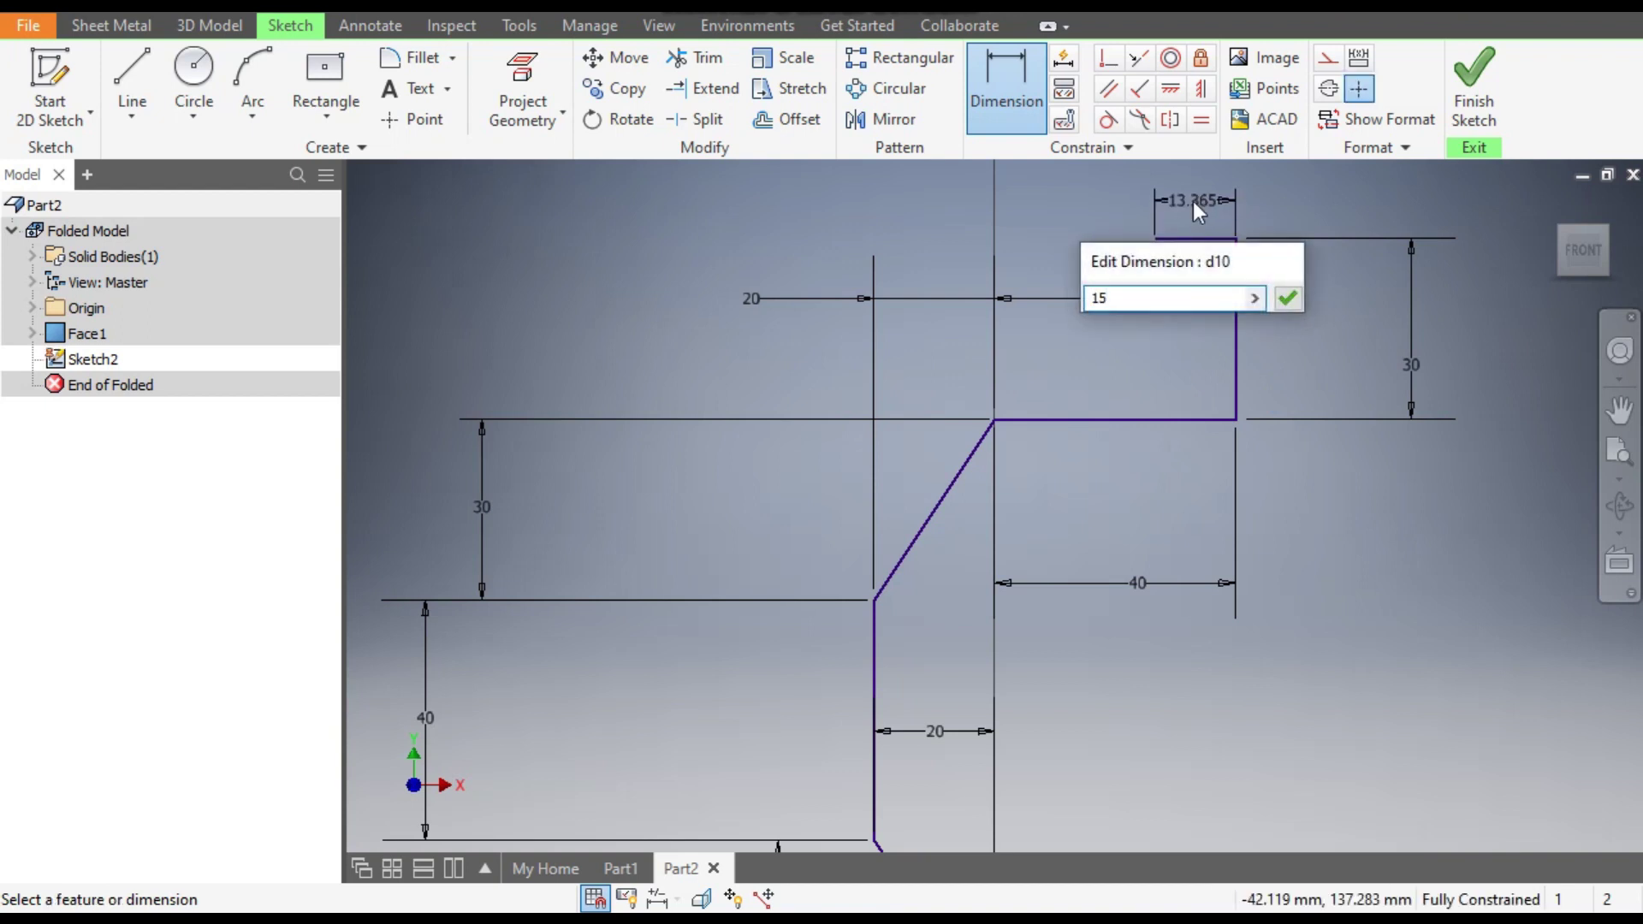
pyautogui.press('Return')
pyautogui.scroll(-3, 1184, 199)
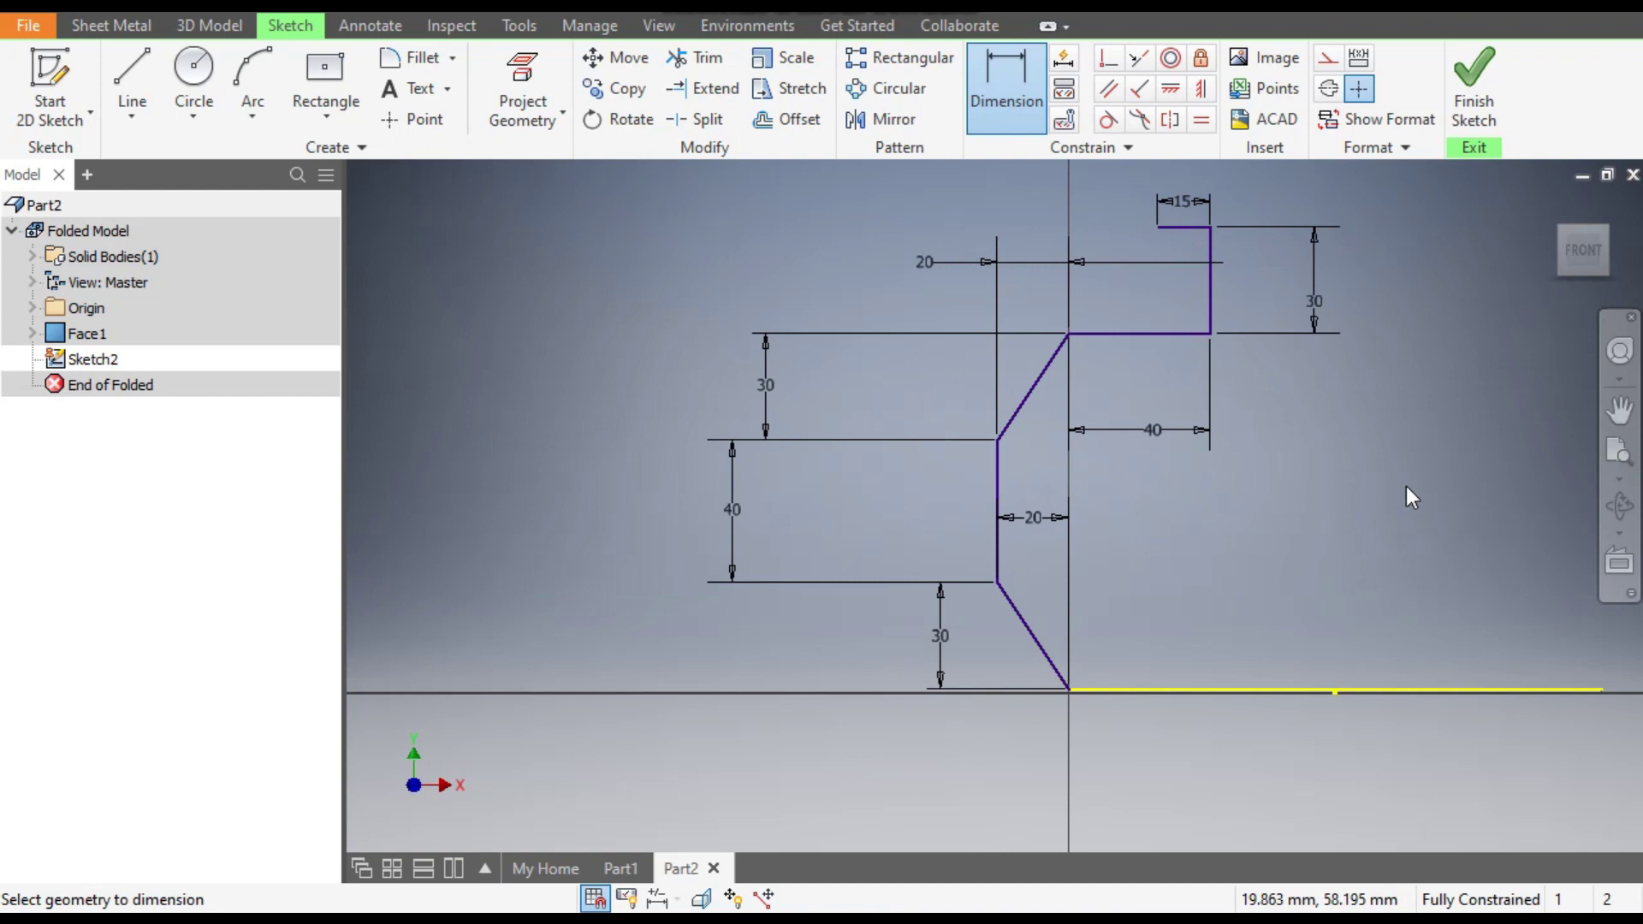
pyautogui.press('Escape')
# - Convert the projected plate edge at the profile's base to construction geometry and finish the sketch
pyautogui.click(1272, 691)
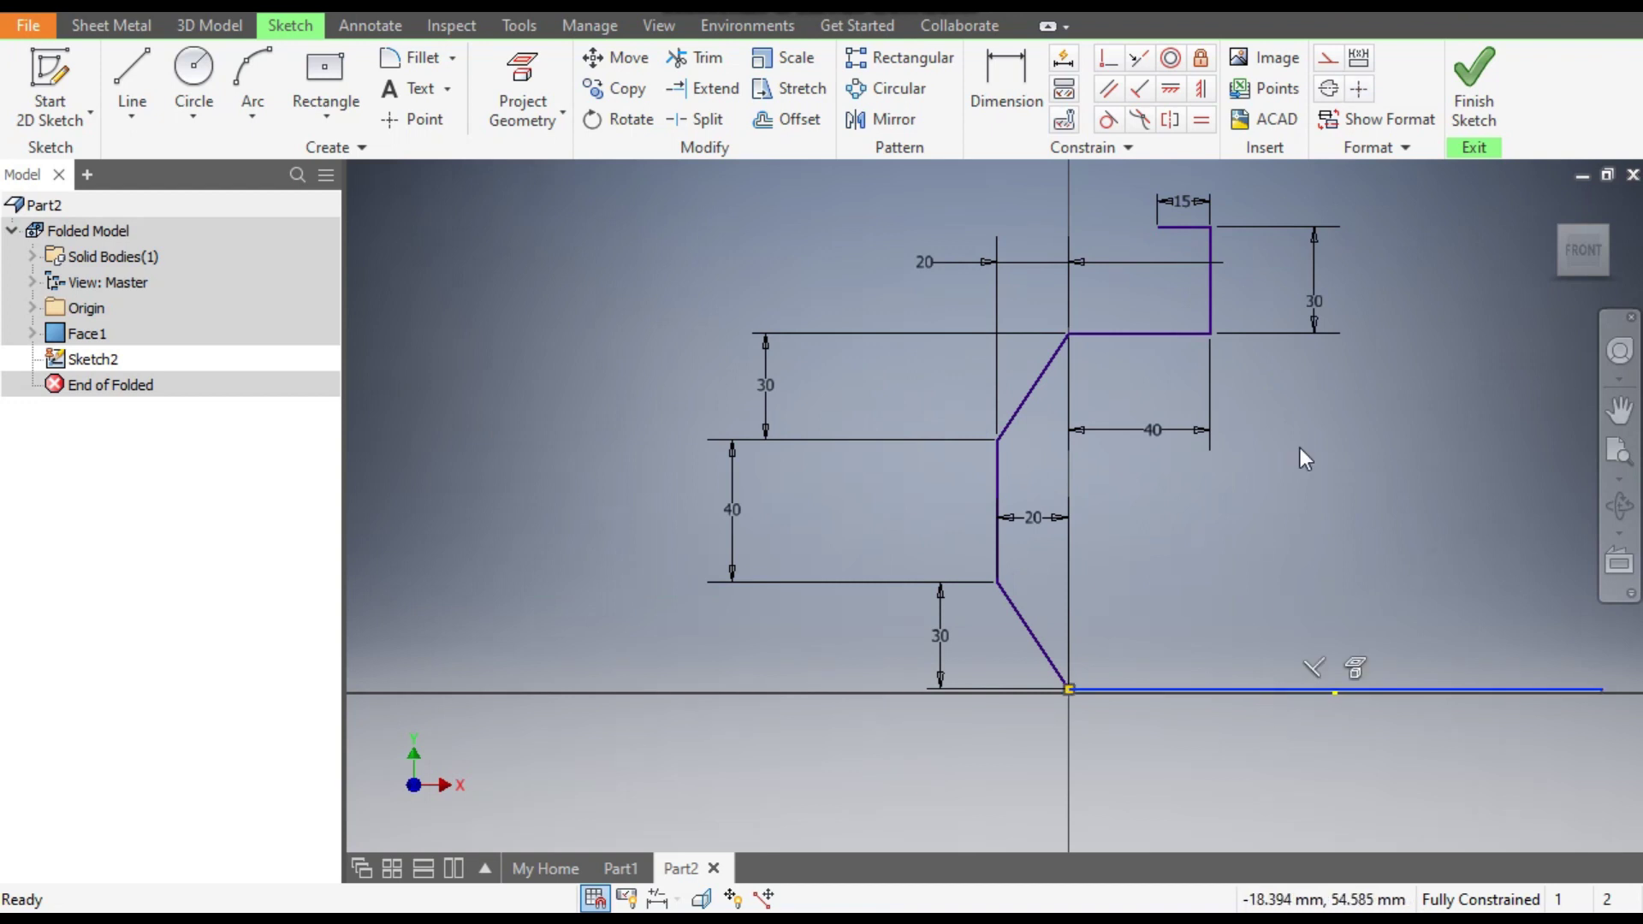
pyautogui.click(1329, 62)
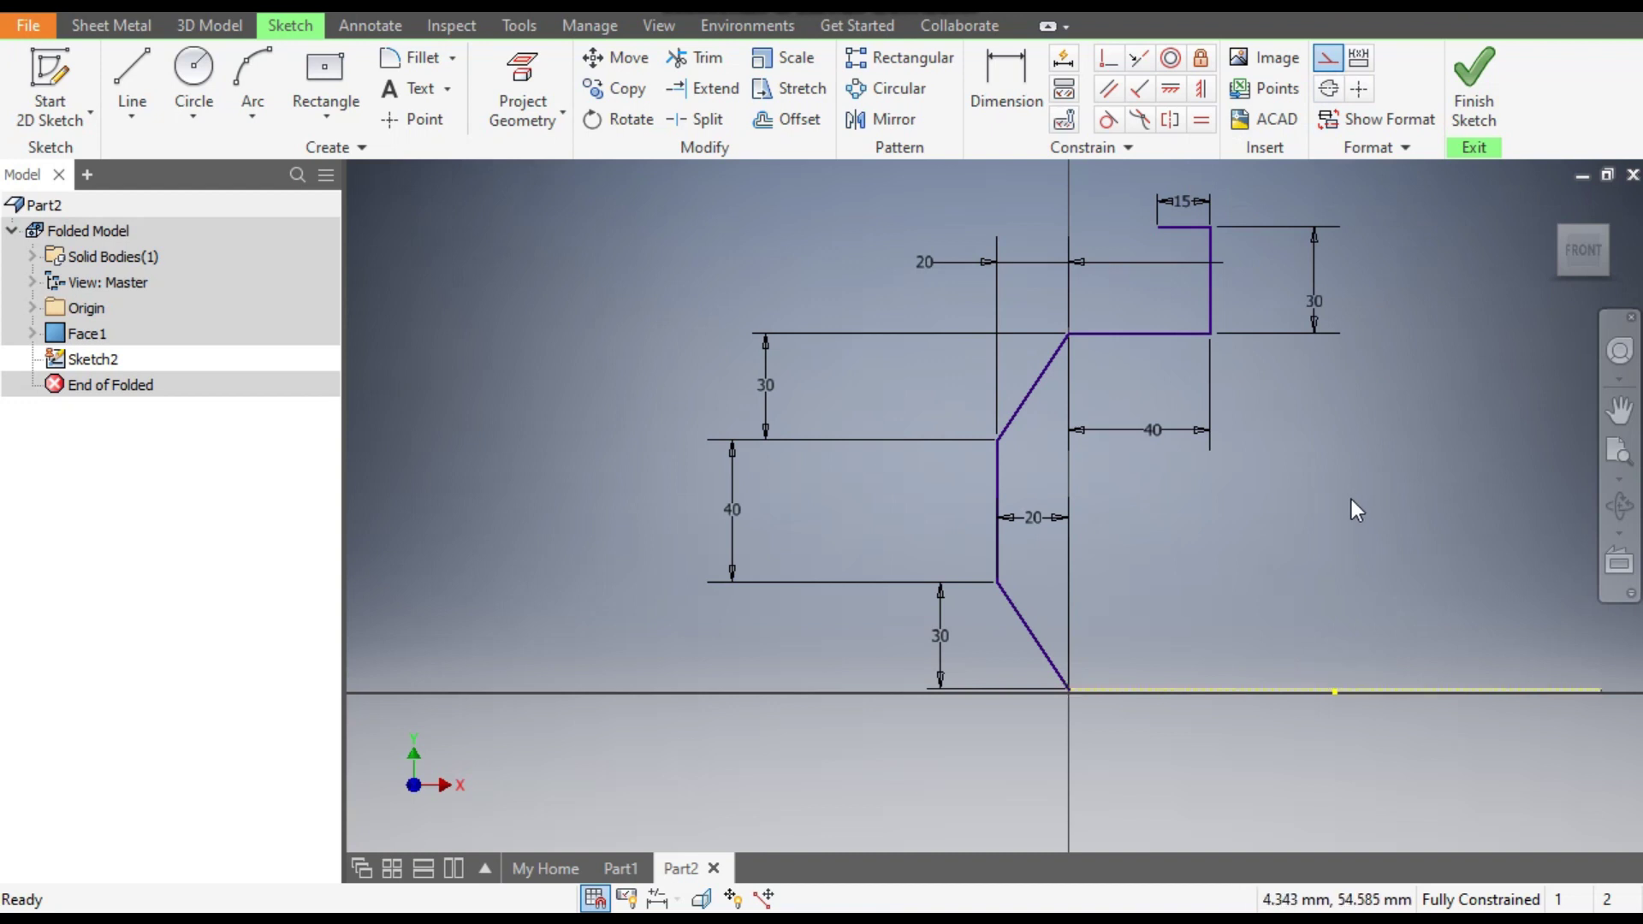
pyautogui.click(1457, 86)
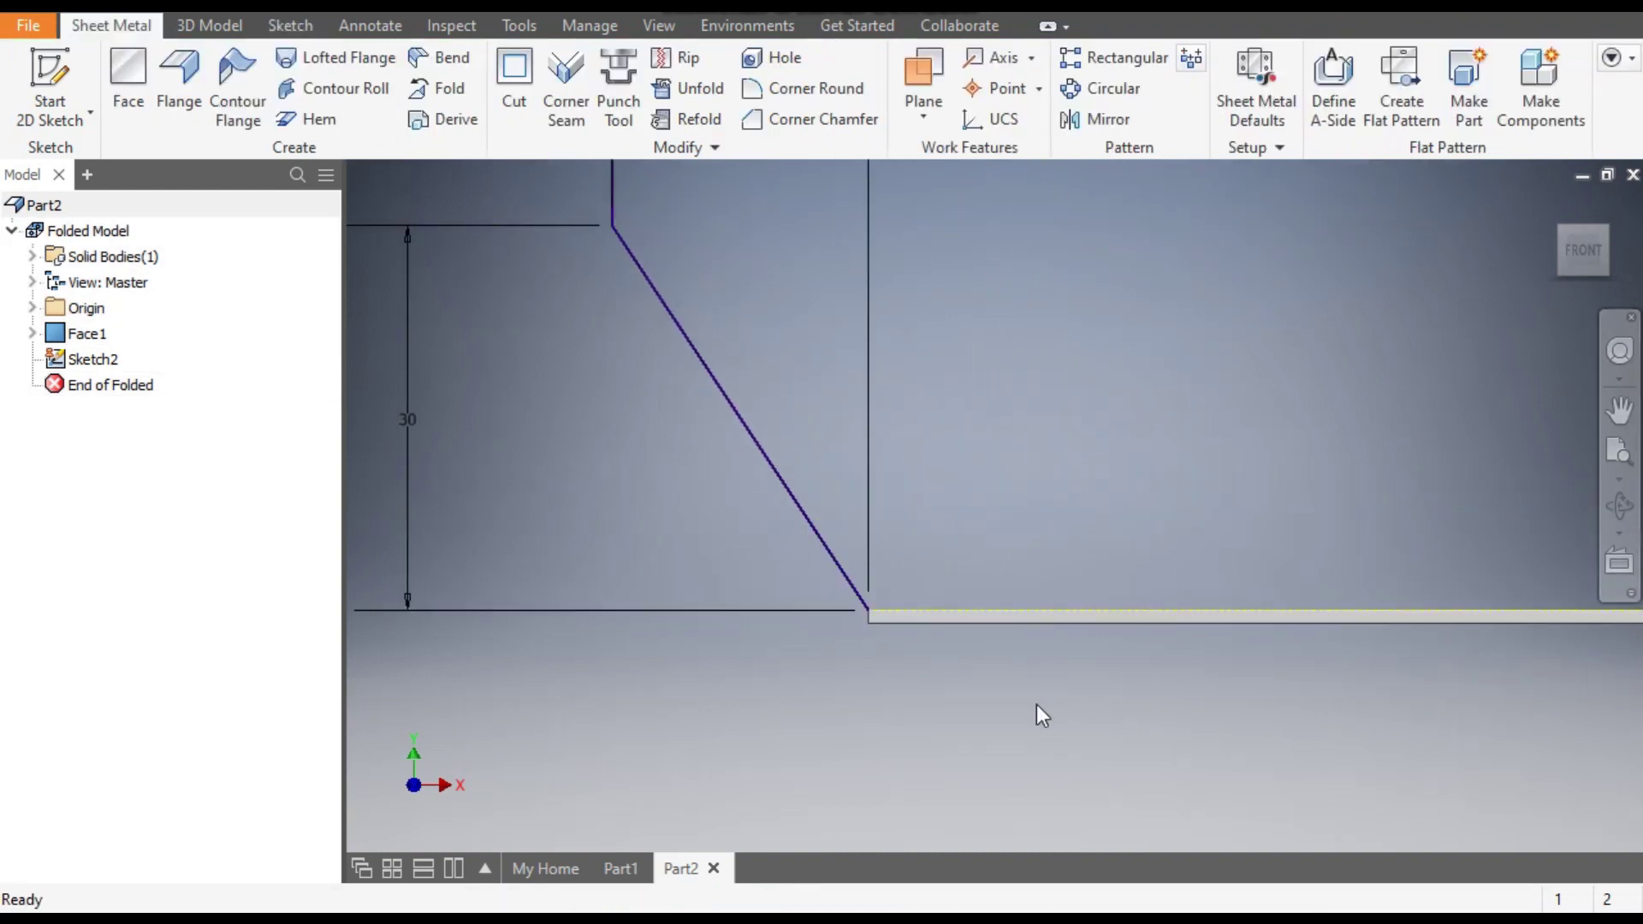
# - Start a contour flange from the sketched profile and add three adjacent edges of the square face, beginning at the profile's edge
pyautogui.click(1559, 225)
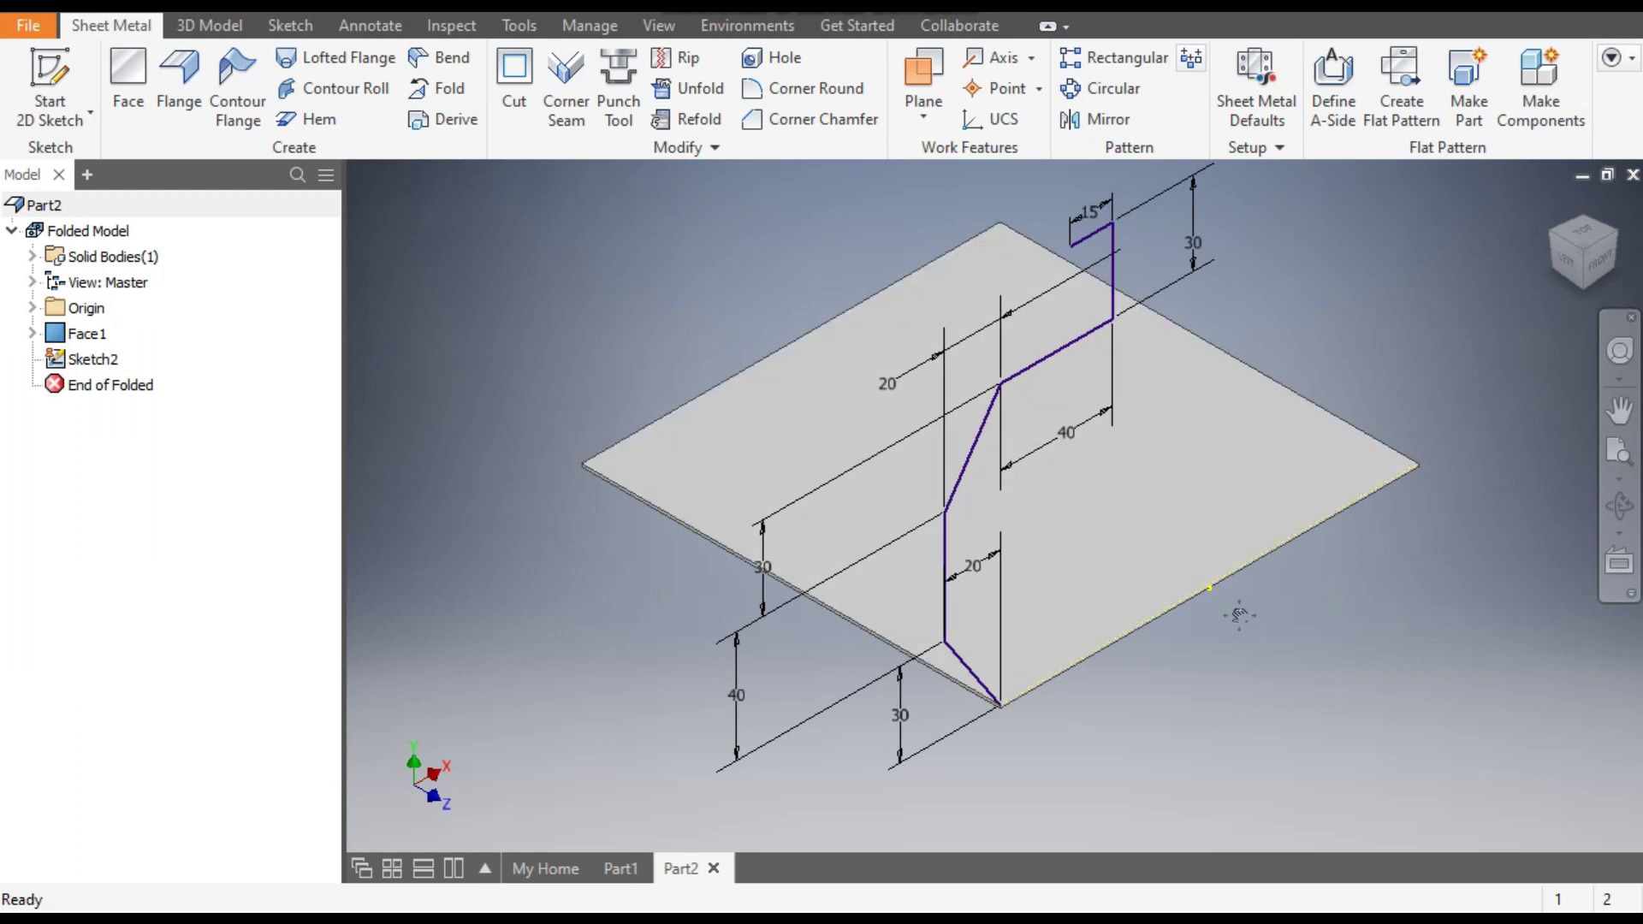
pyautogui.moveTo(1215, 393); pyautogui.dragTo(1203, 449, button='middle')
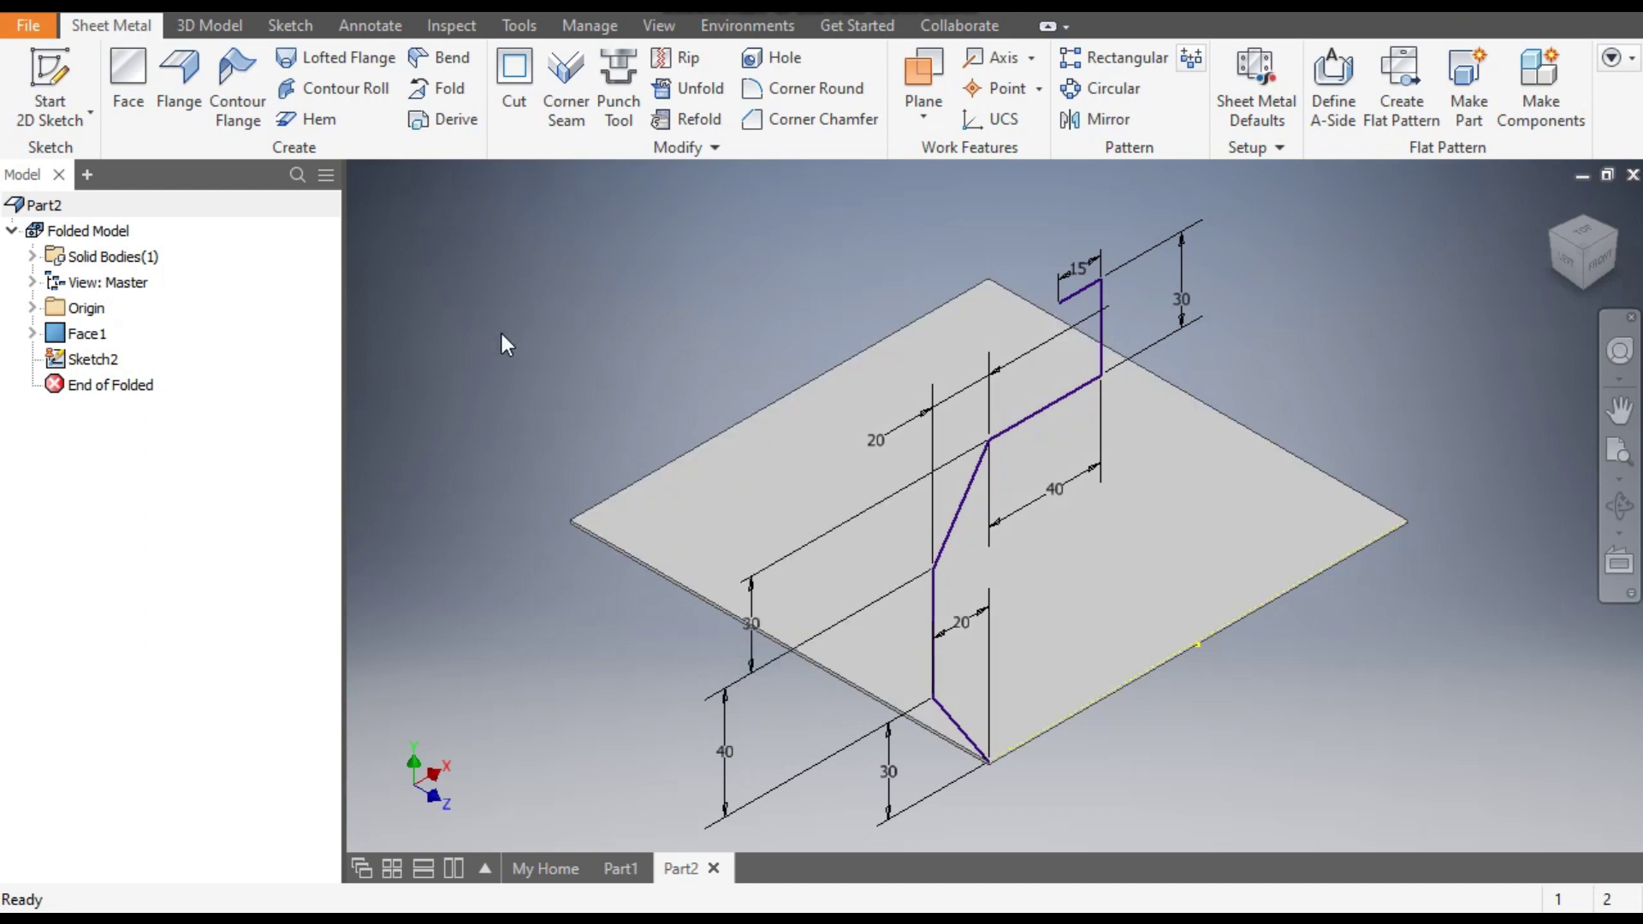
pyautogui.click(224, 72)
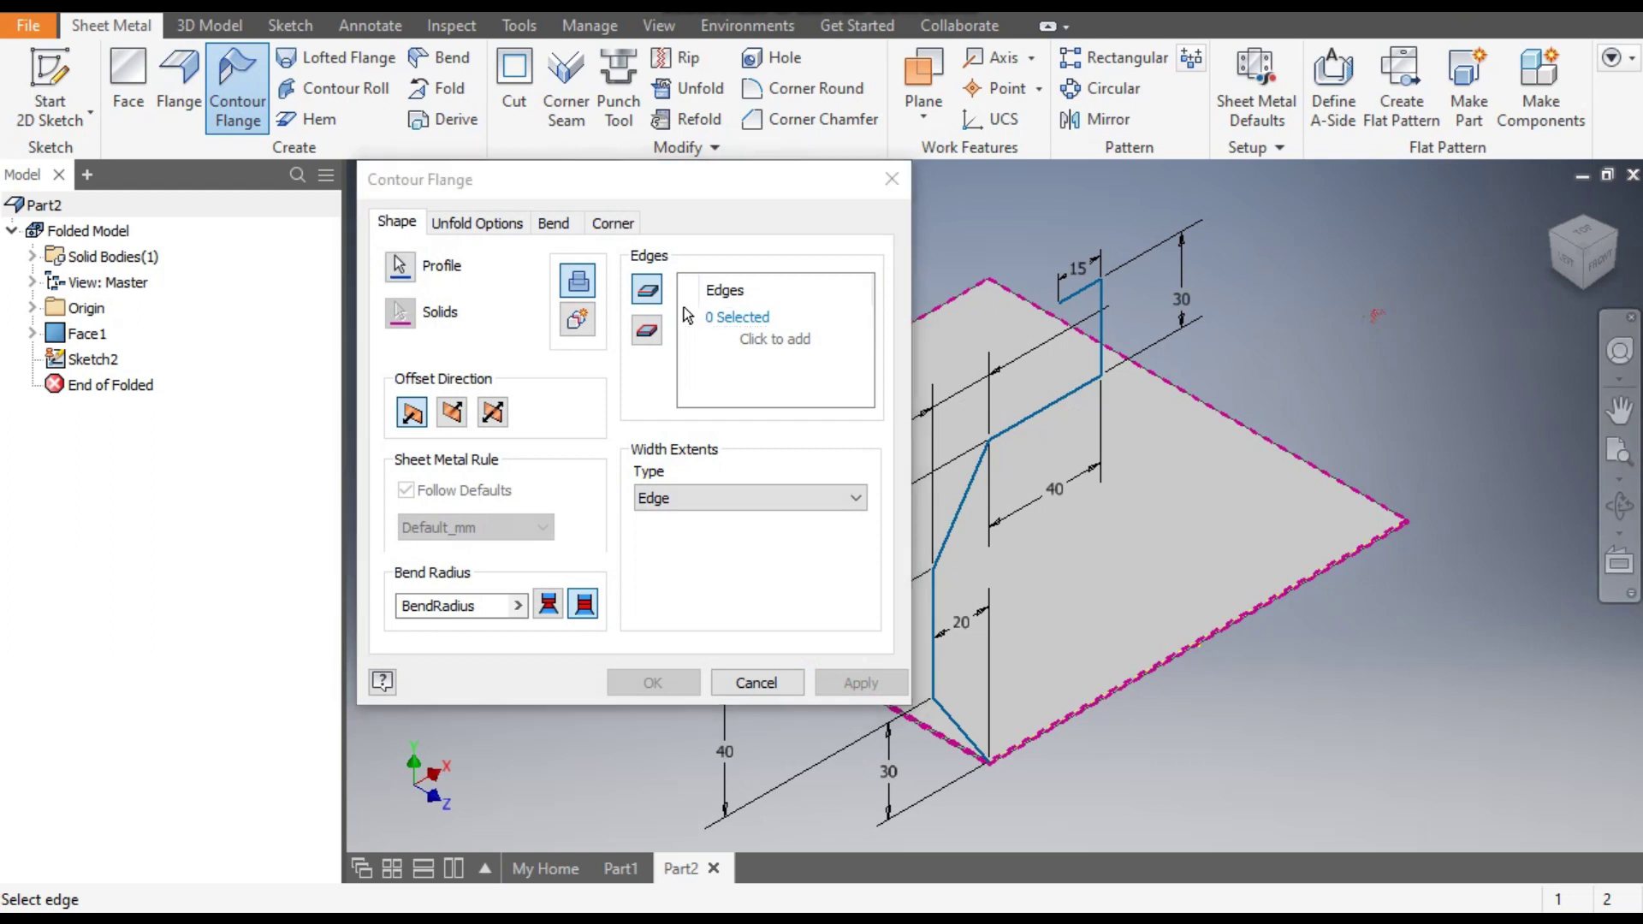
pyautogui.moveTo(1343, 326); pyautogui.dragTo(1506, 295, button='middle')
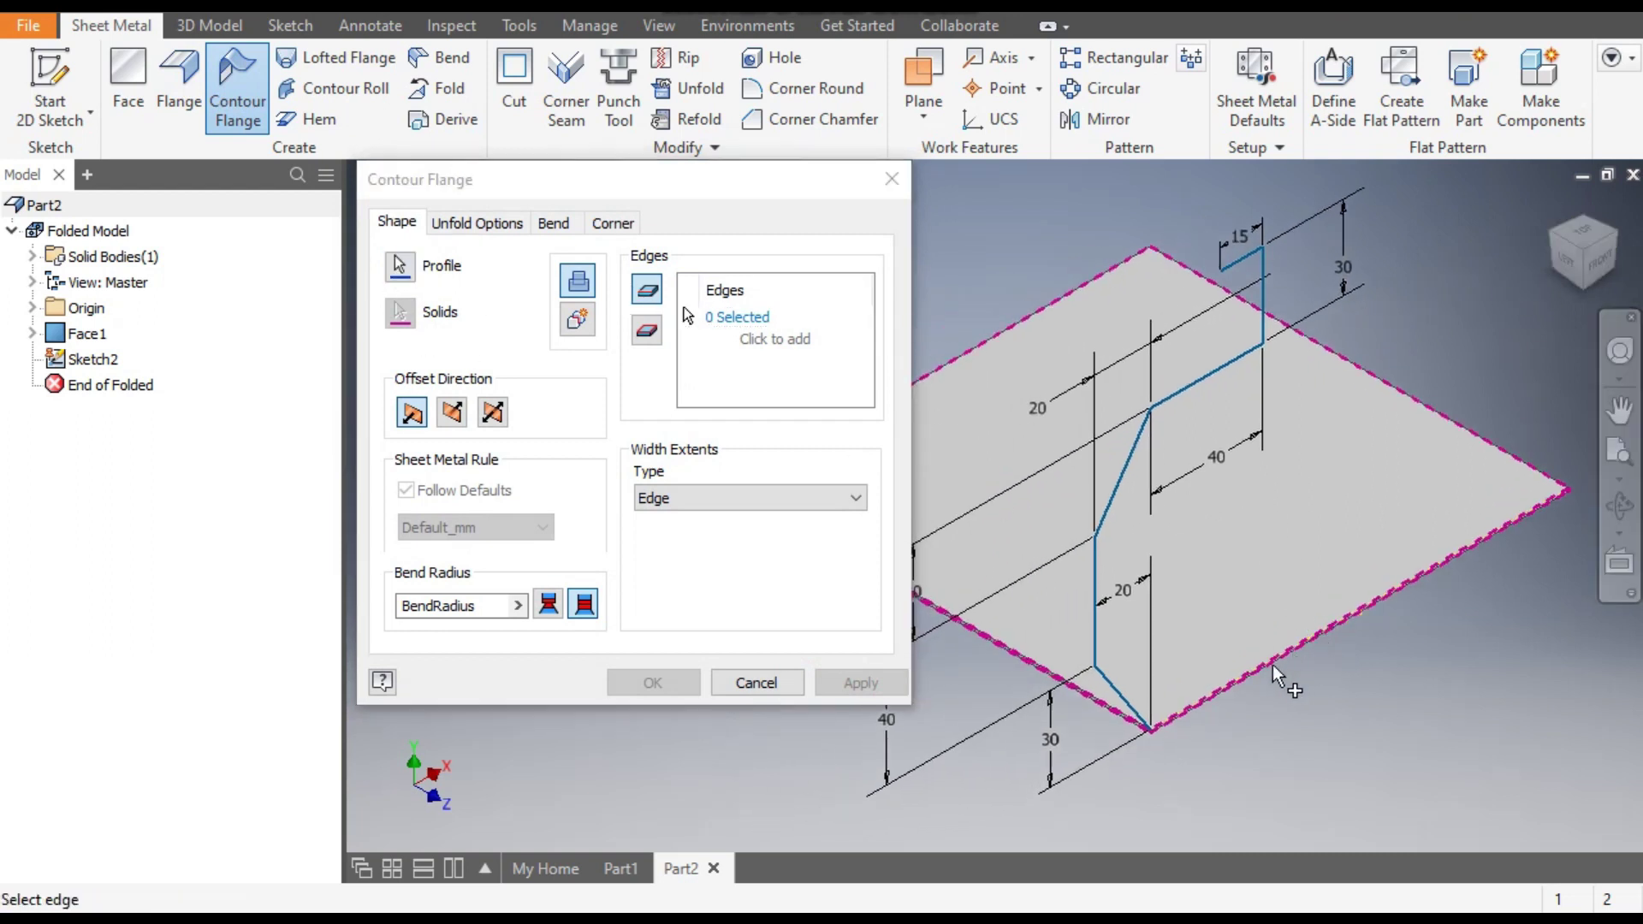
pyautogui.click(1121, 715)
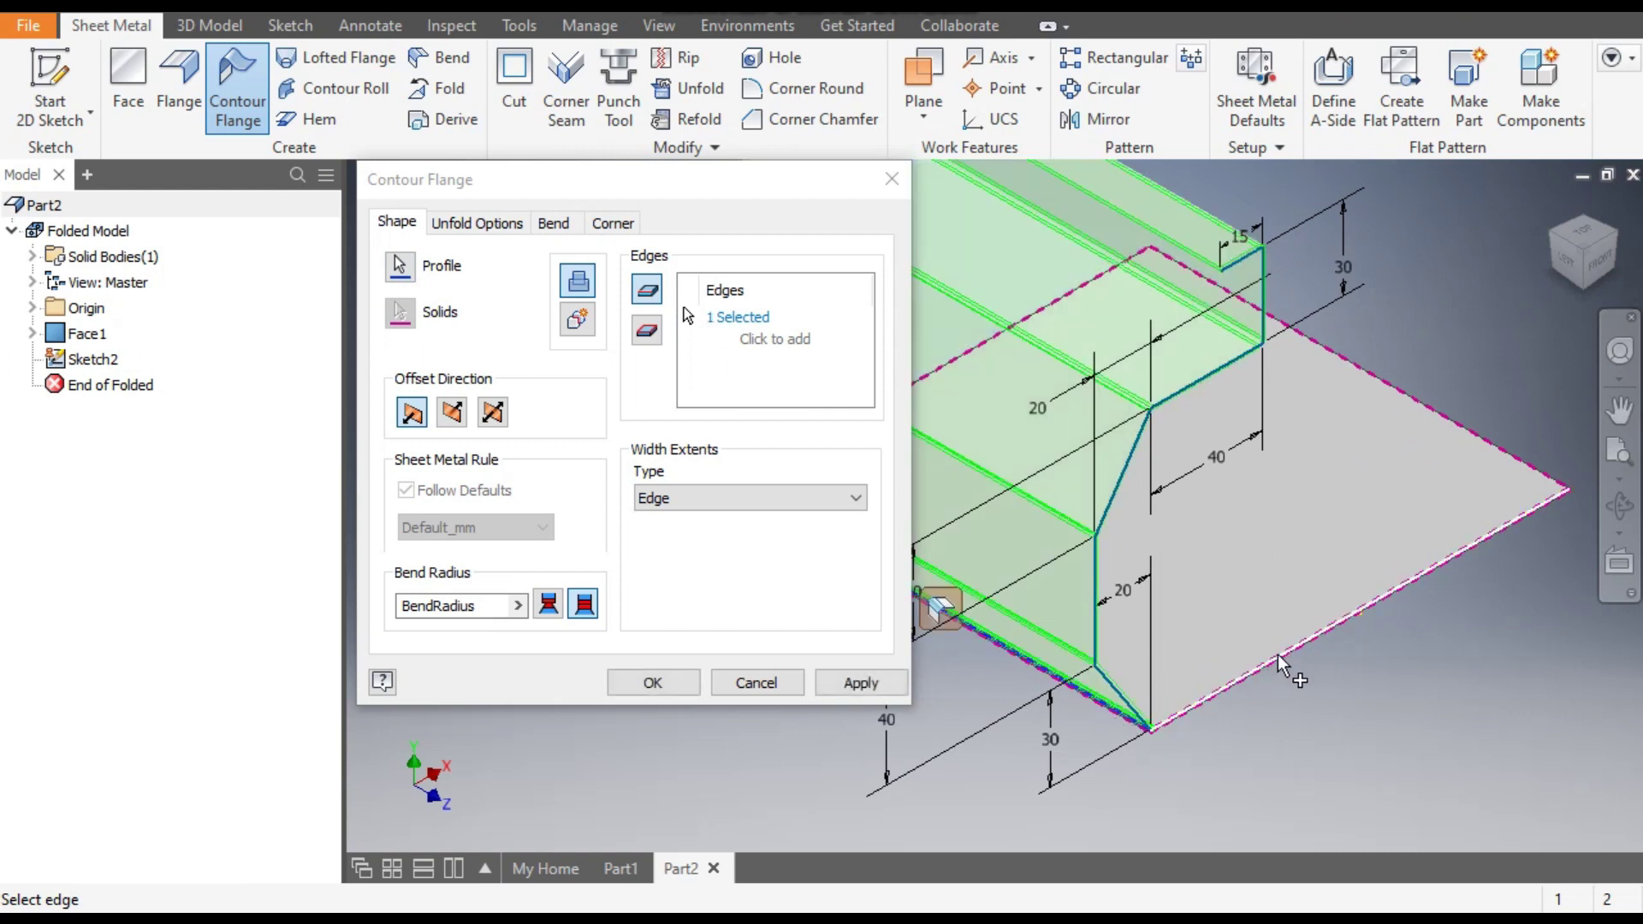
pyautogui.click(1411, 621)
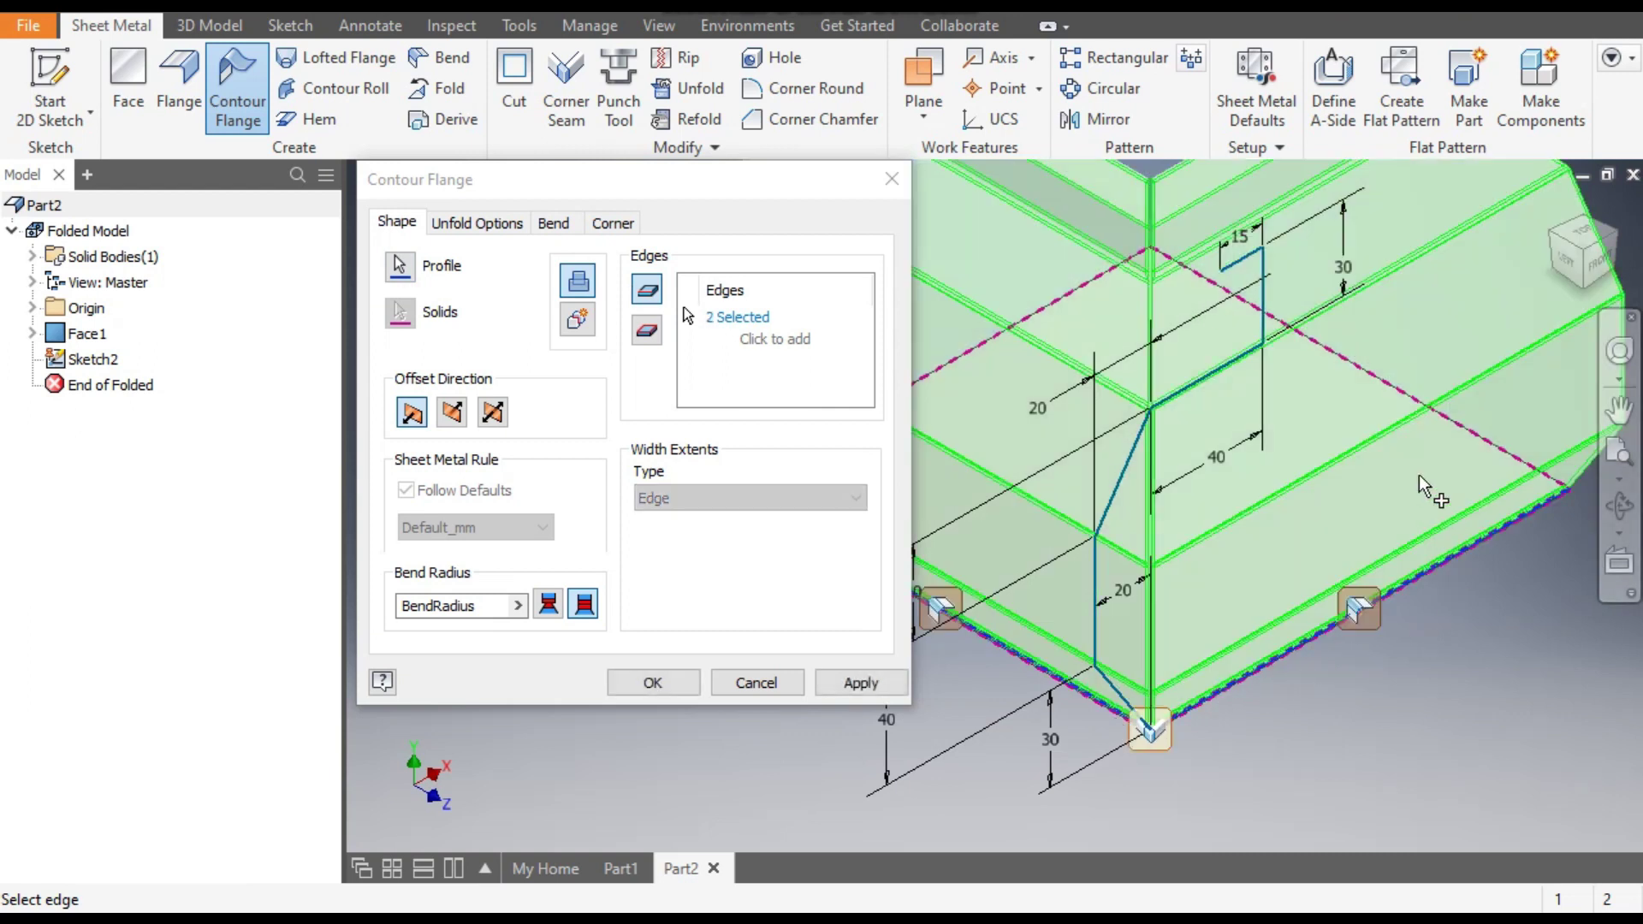
pyautogui.click(1434, 422)
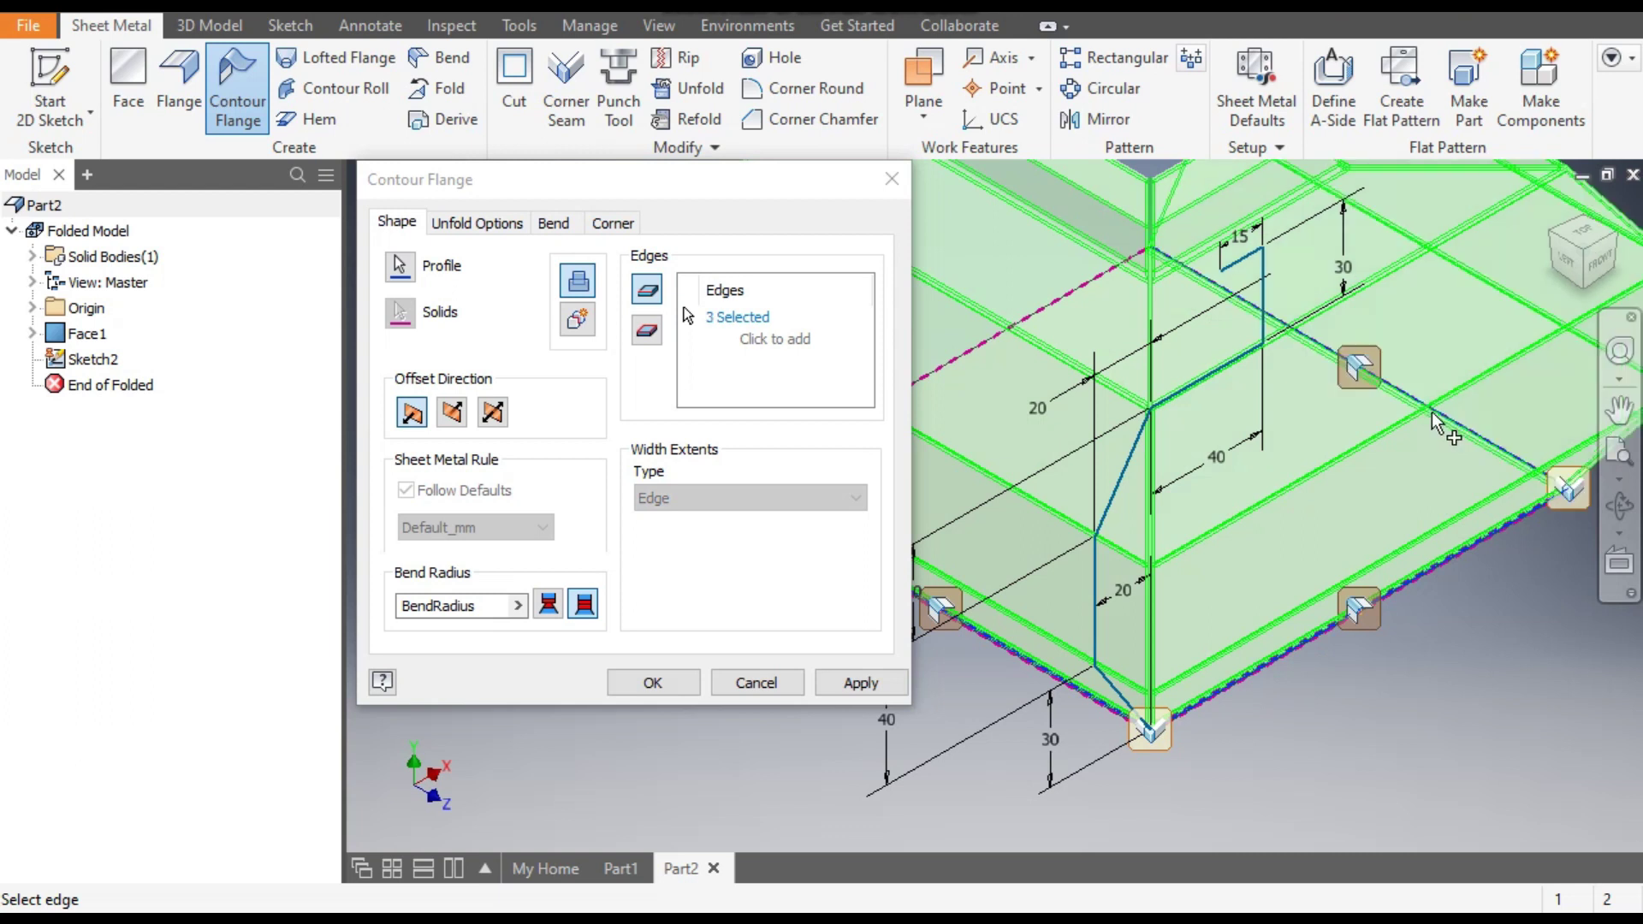
# - Add the face's remaining fourth edge to the contour flange and create the flange around all four sides
pyautogui.click(1555, 243)
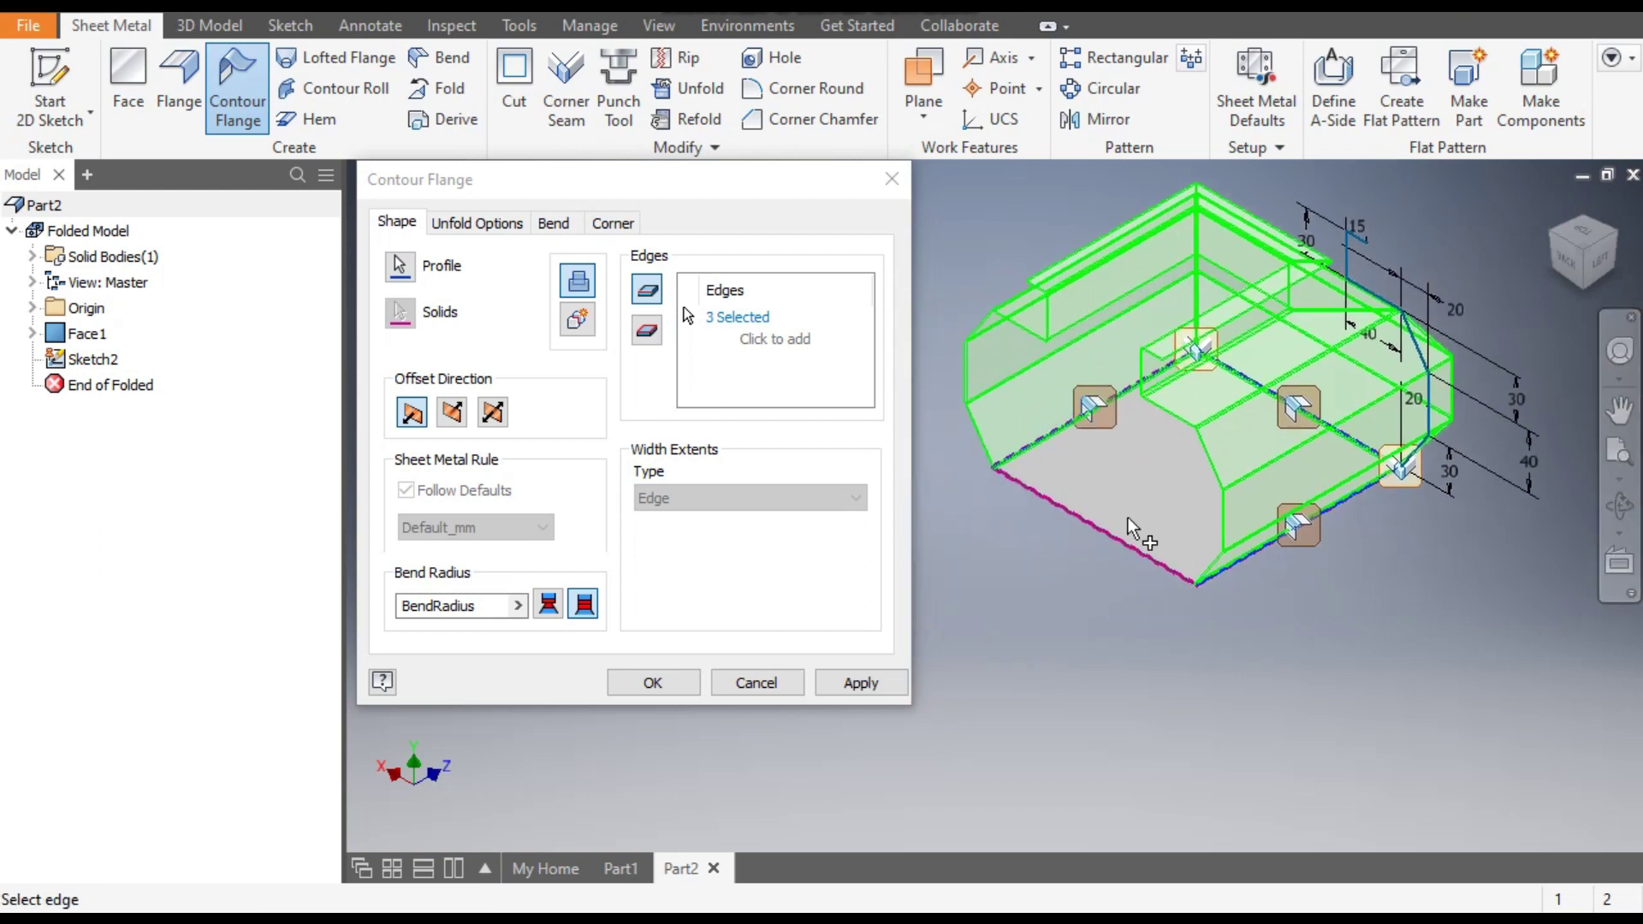
pyautogui.click(1139, 593)
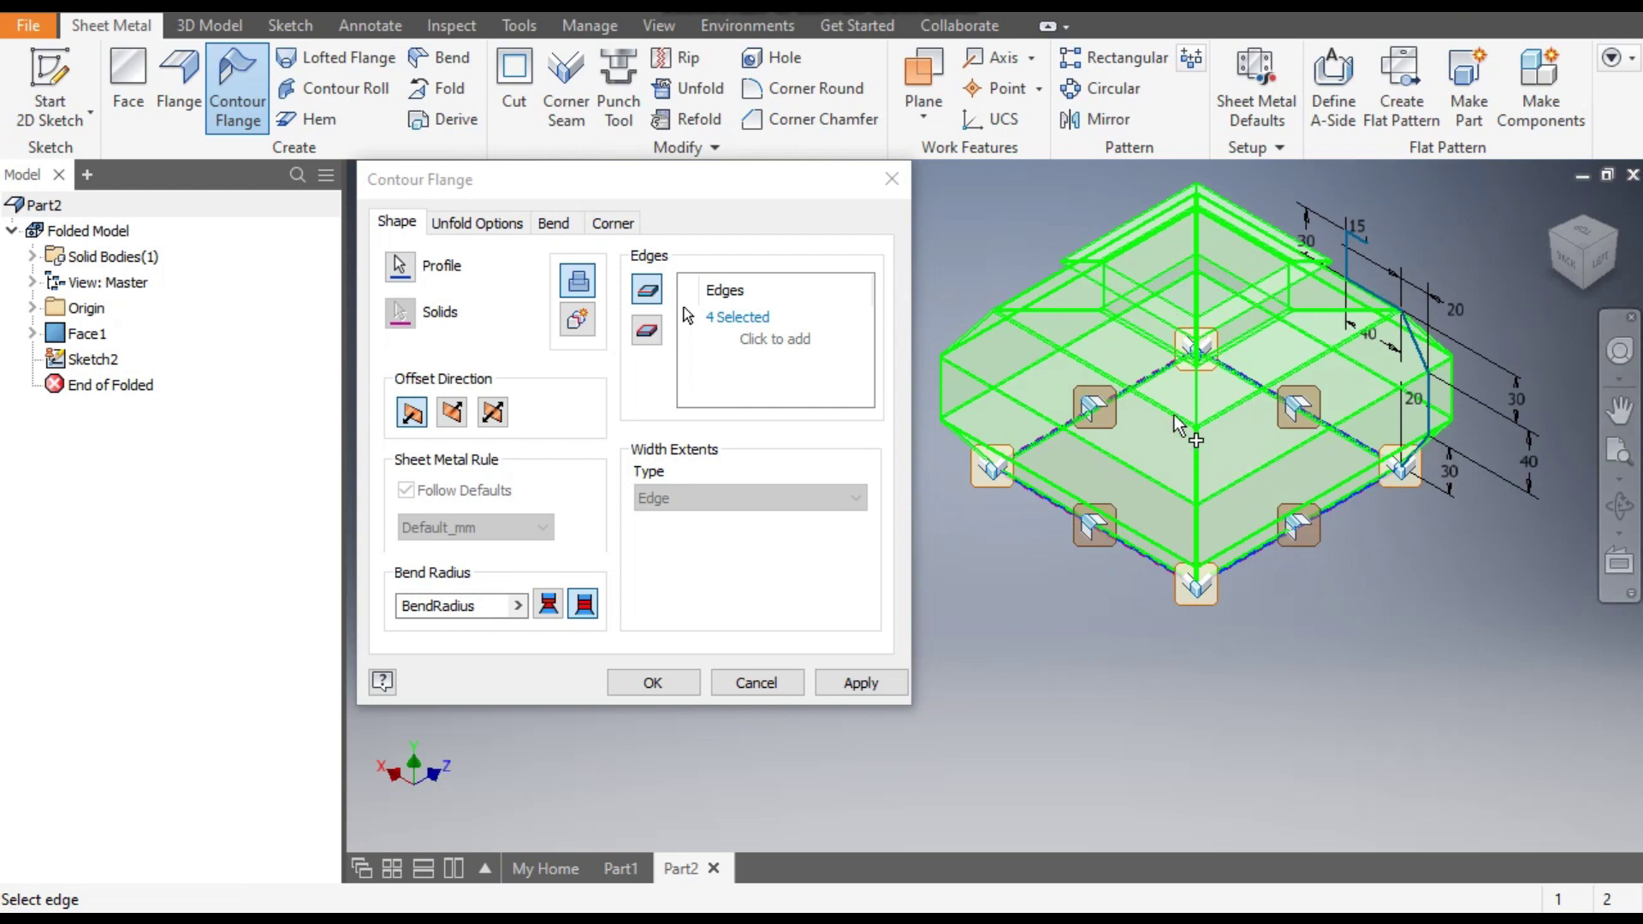
pyautogui.click(854, 685)
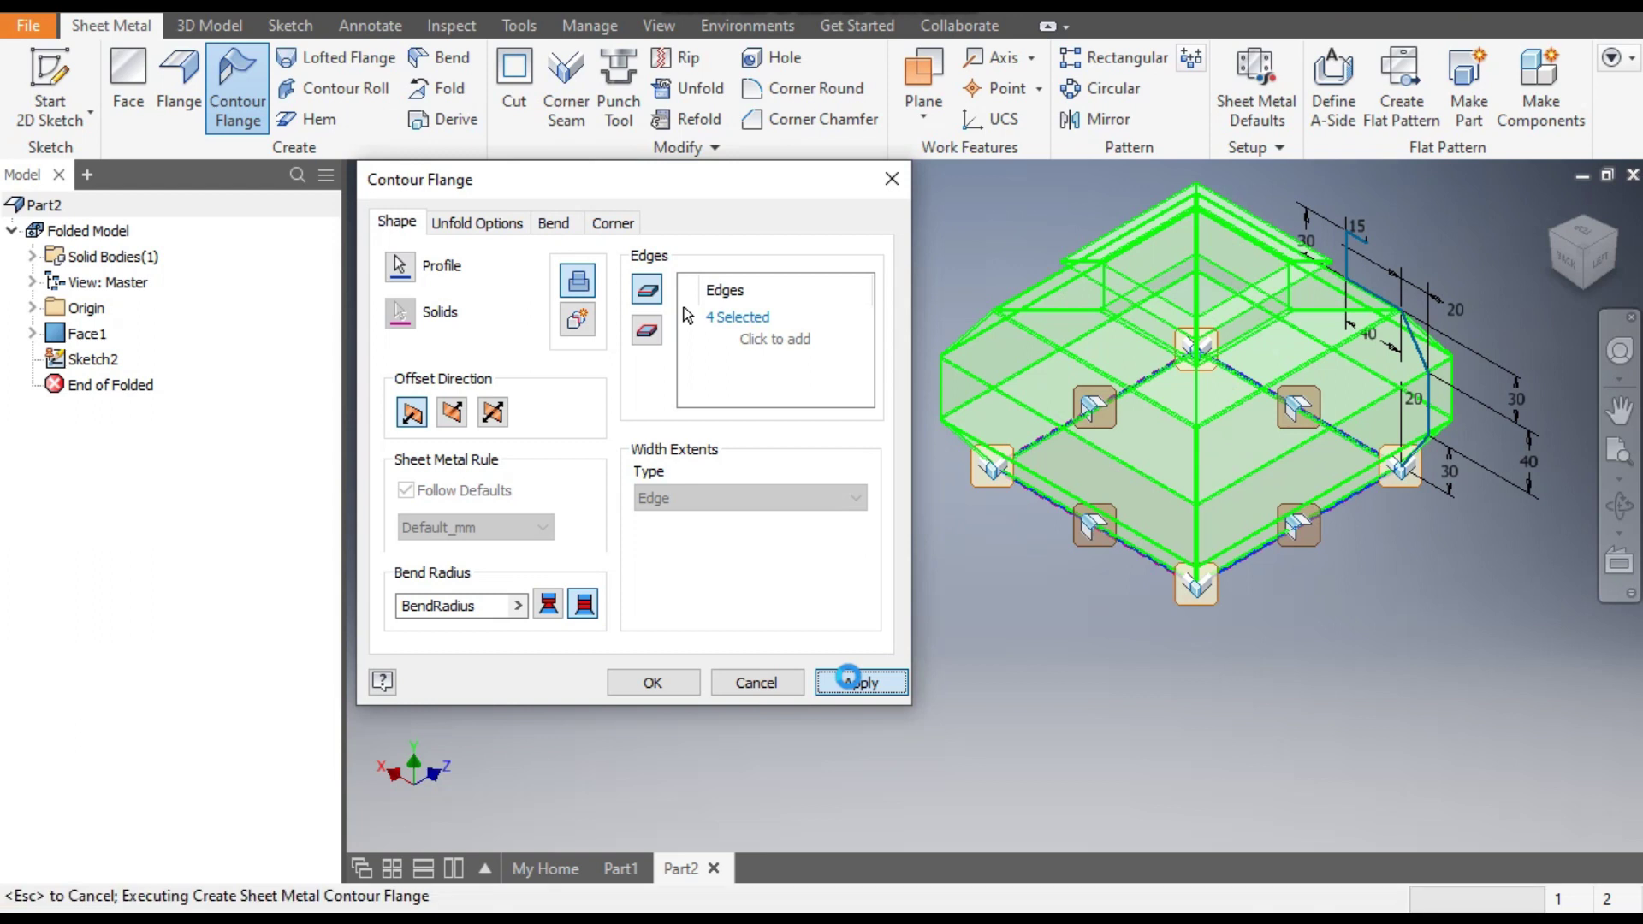
pyautogui.click(756, 684)
pyautogui.moveTo(1337, 426); pyautogui.dragTo(1188, 540, button='middle')
pyautogui.moveTo(1275, 388); pyautogui.dragTo(1277, 340, button='middle')
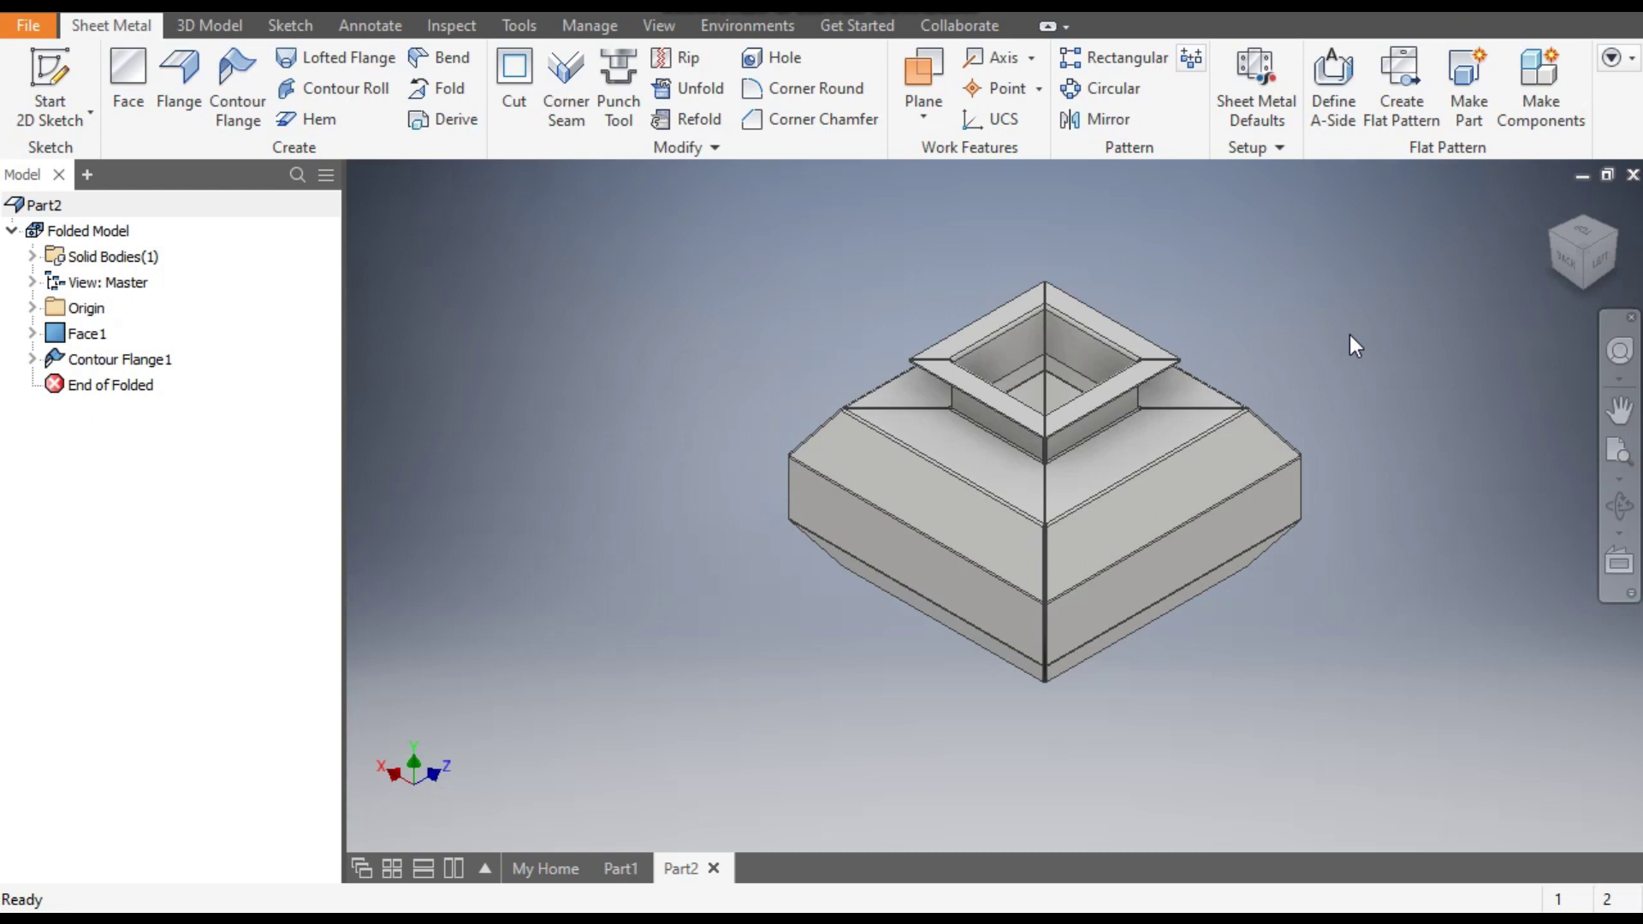
# - Create the part's flat pattern, return to the folded part and collapse the flat pattern's entry in the model tree
pyautogui.click(1400, 113)
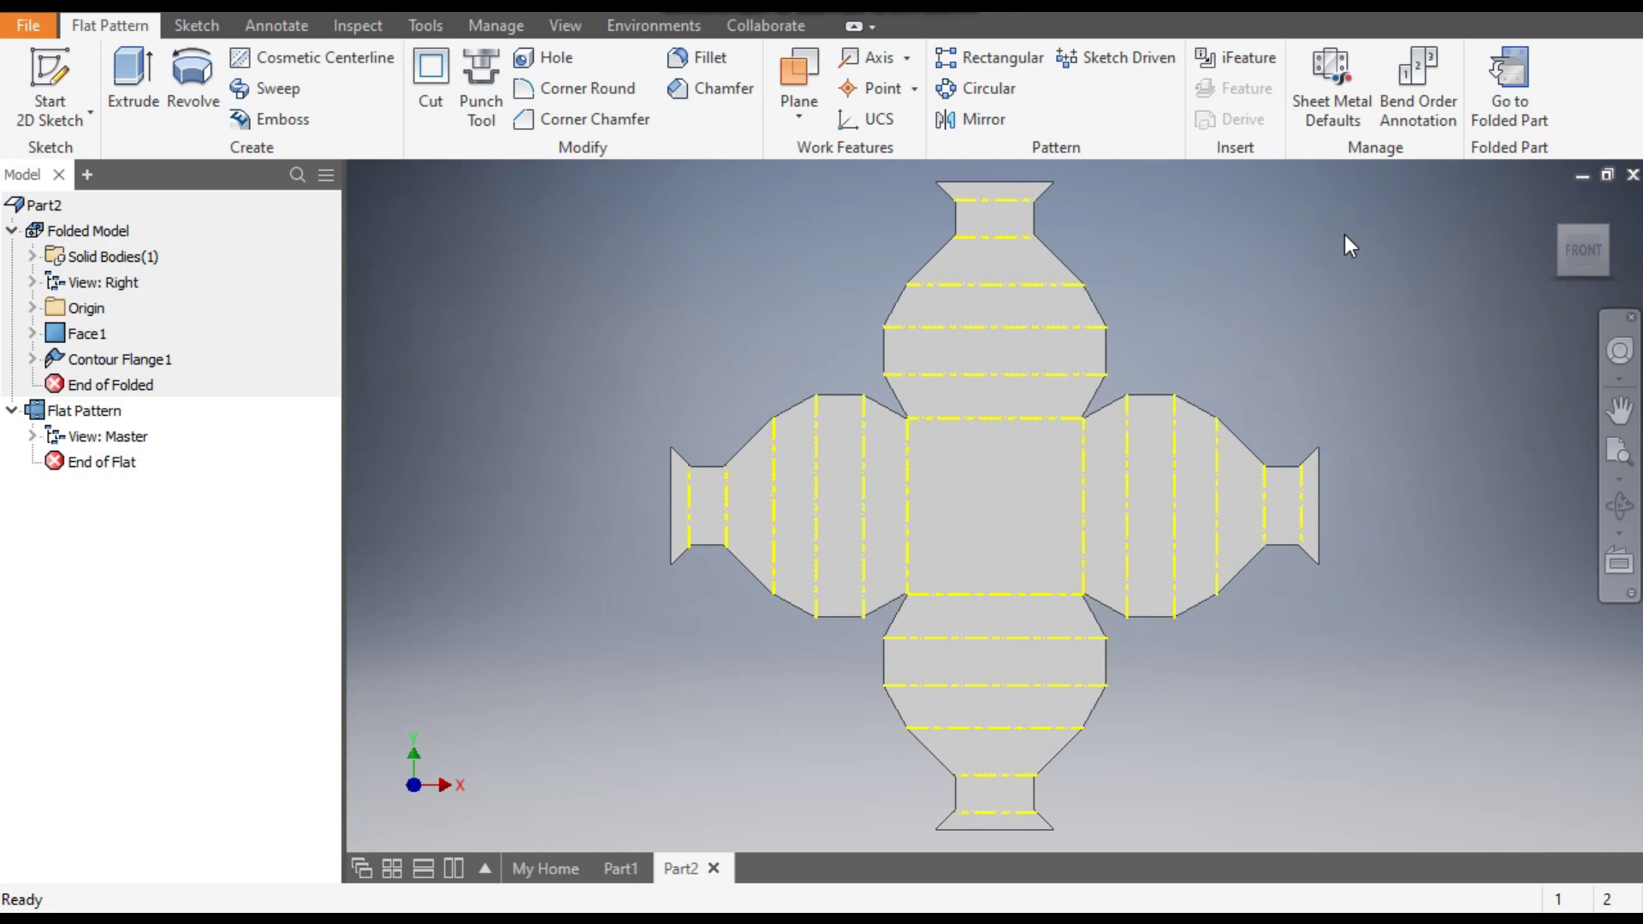
pyautogui.click(1516, 94)
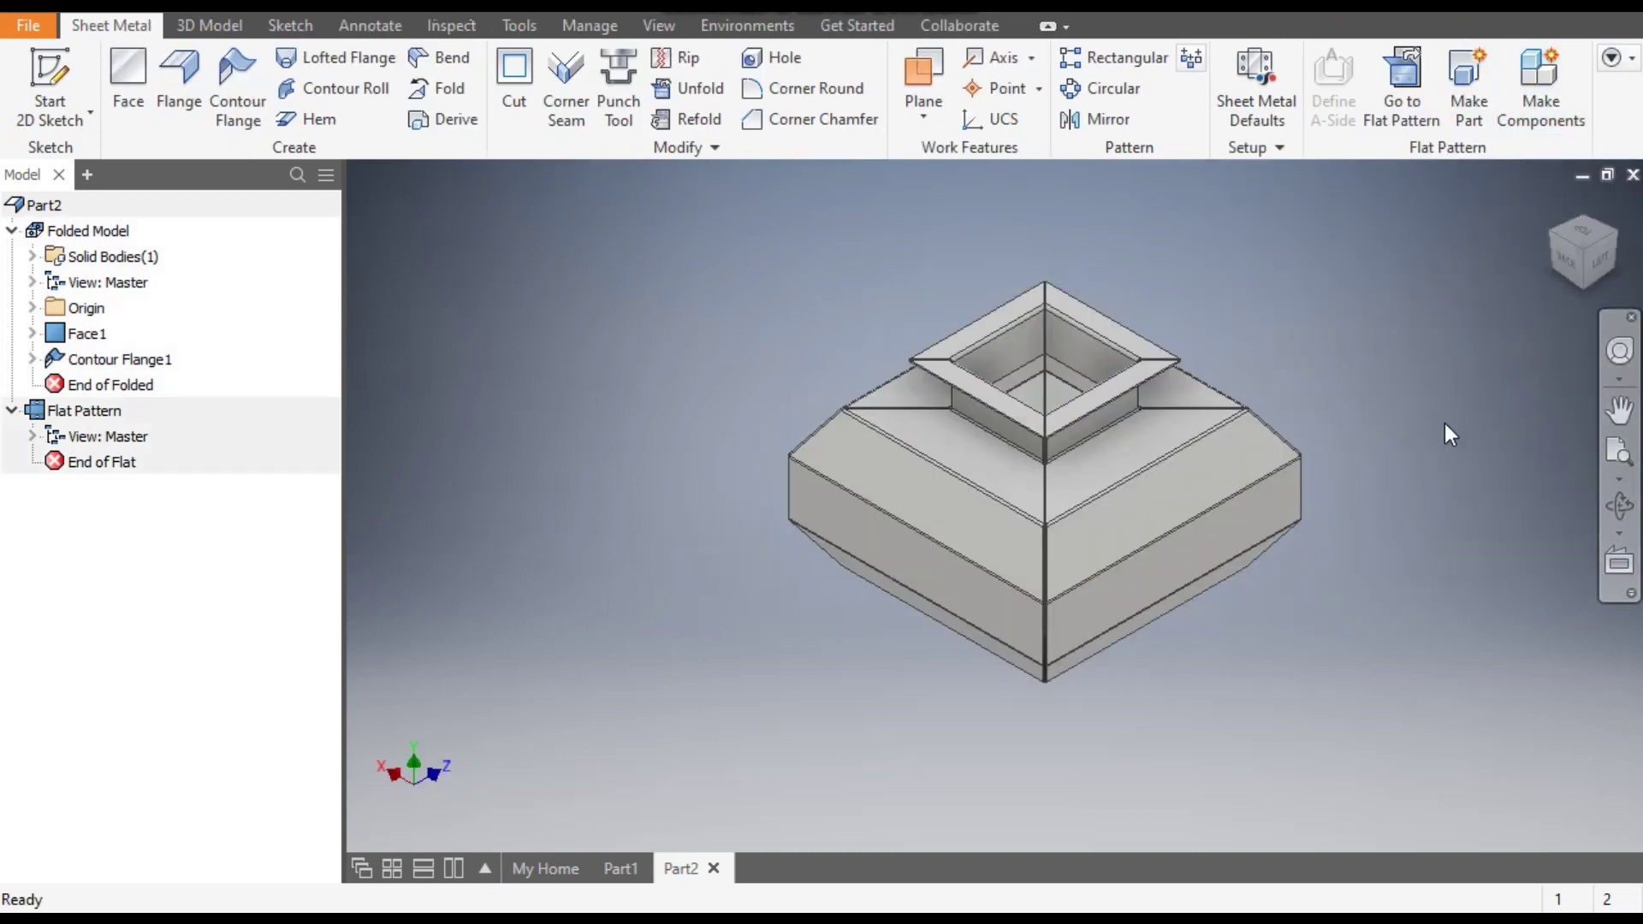
pyautogui.click(11, 410)
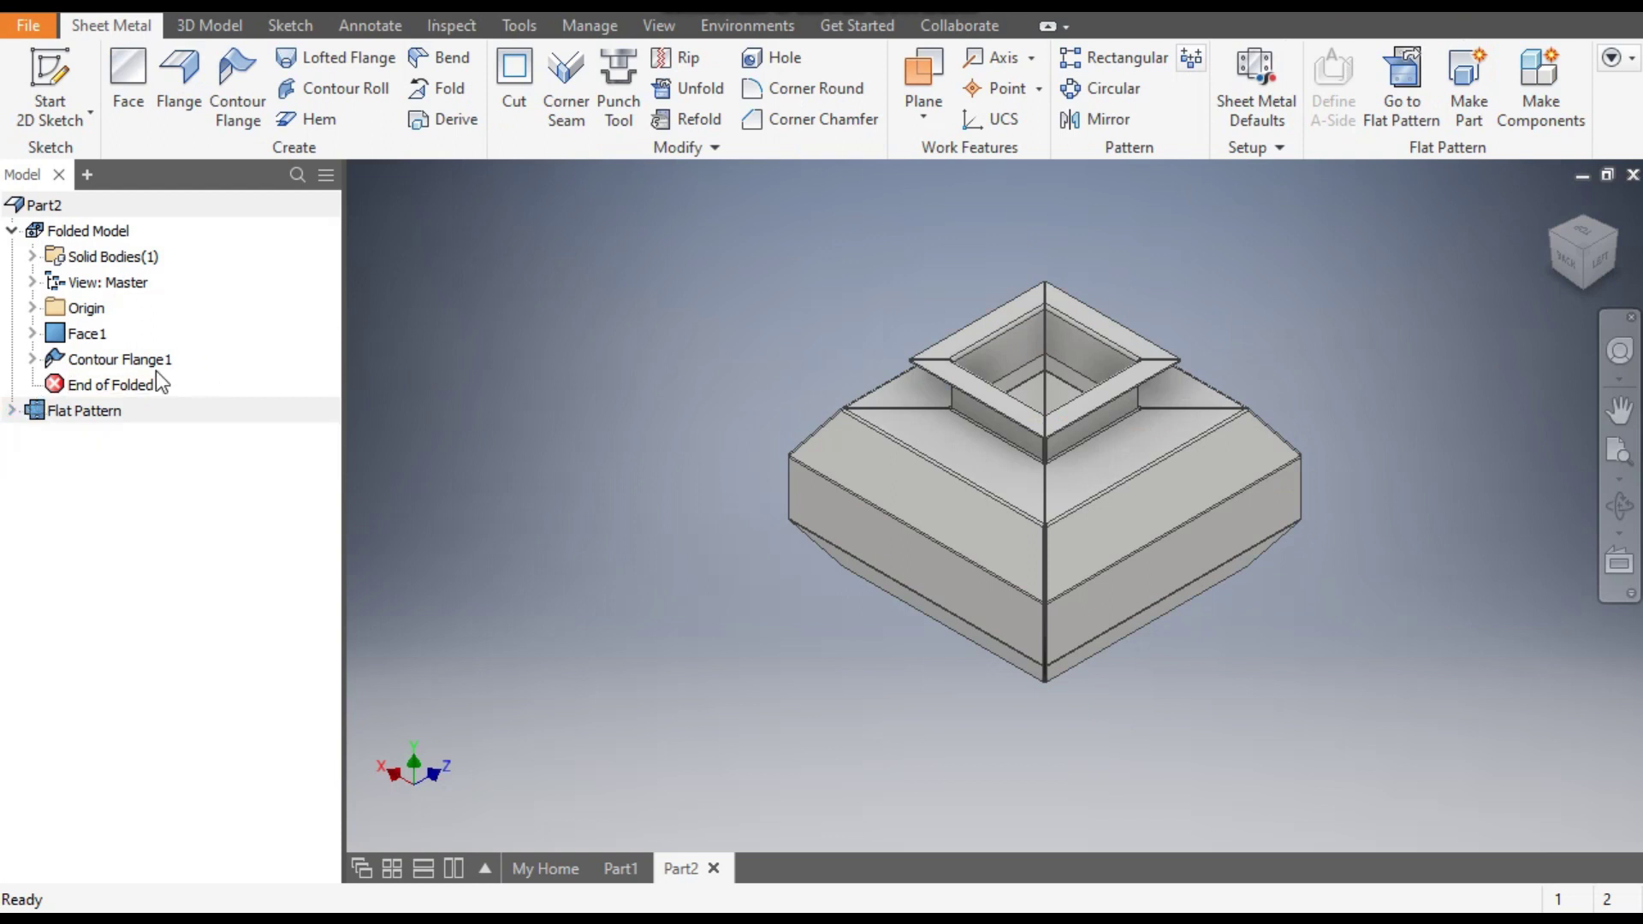
pyautogui.click(133, 363)
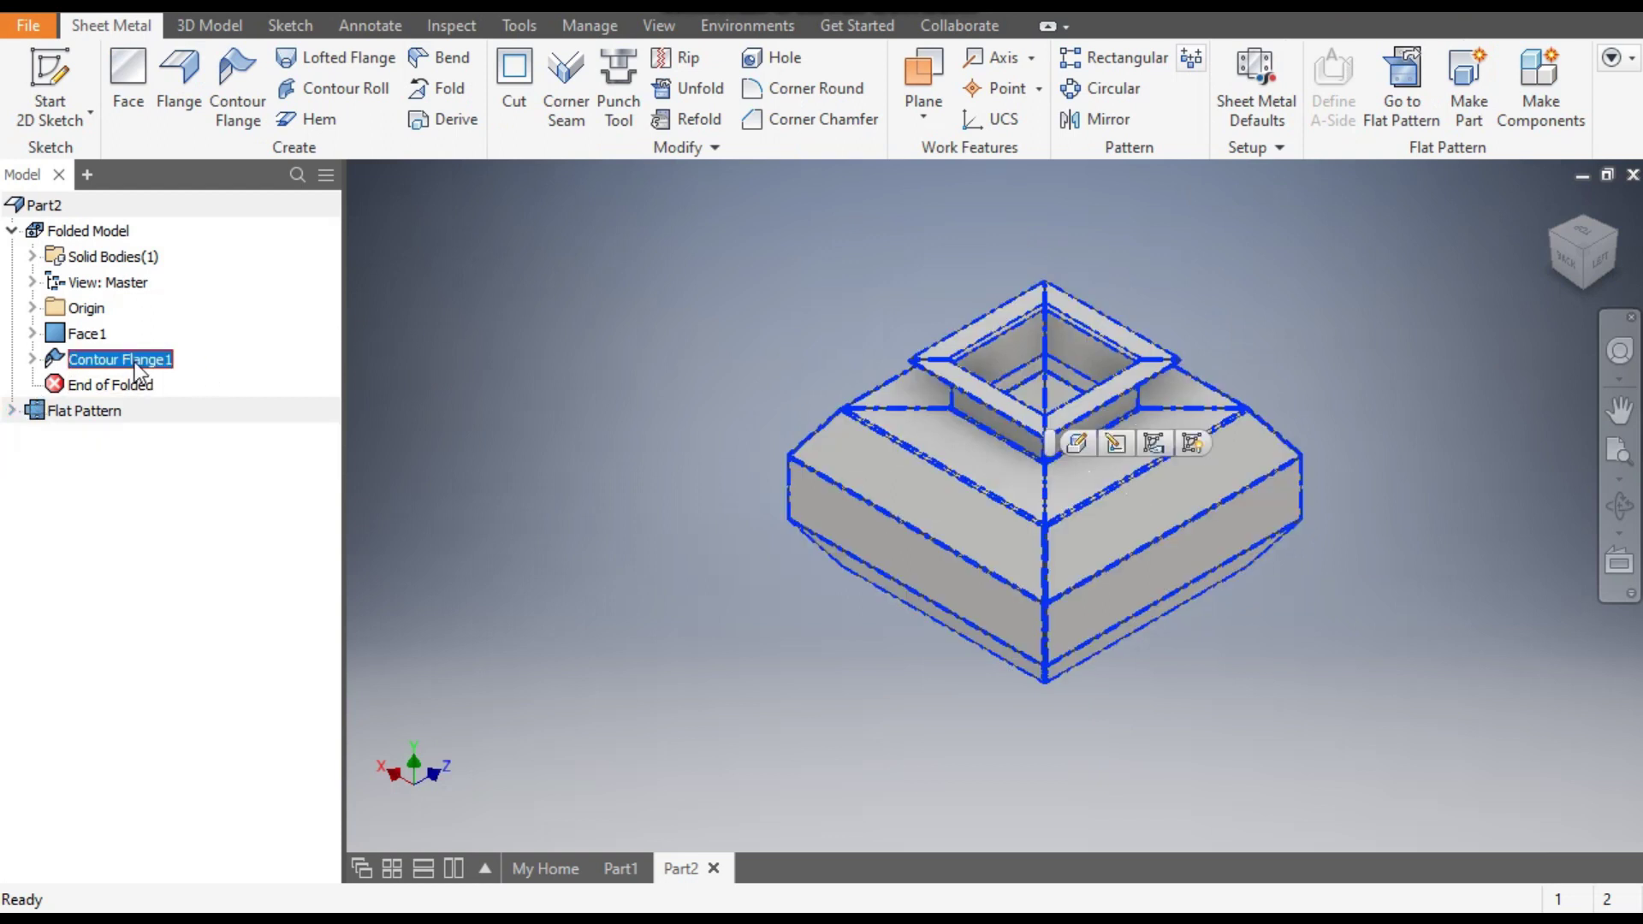
pyautogui.click(476, 318)
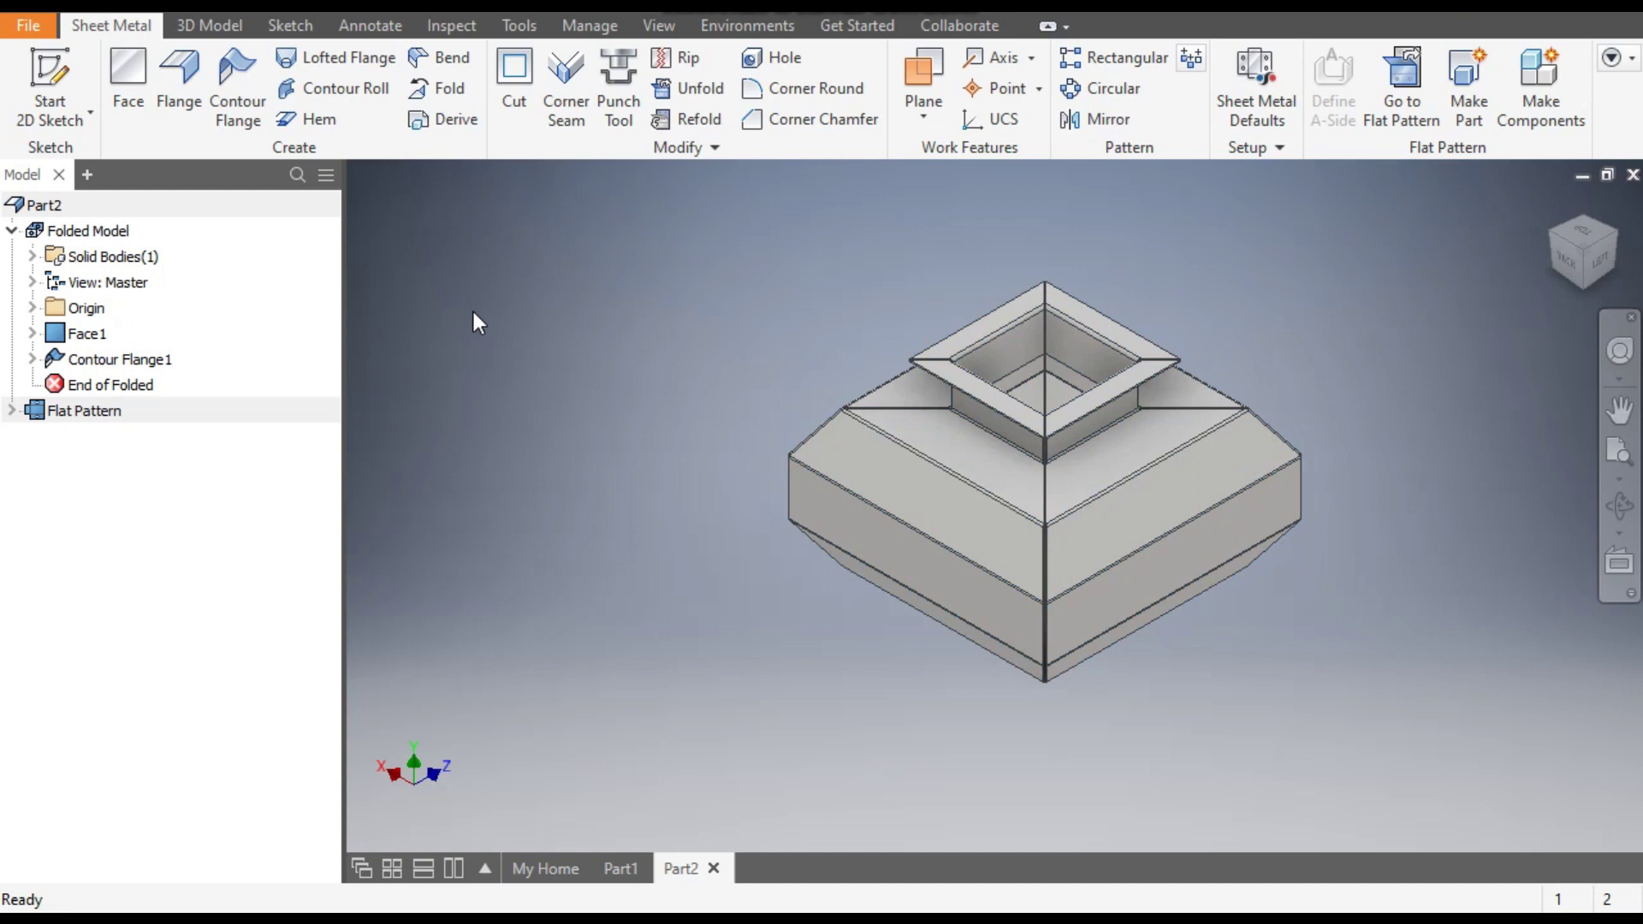